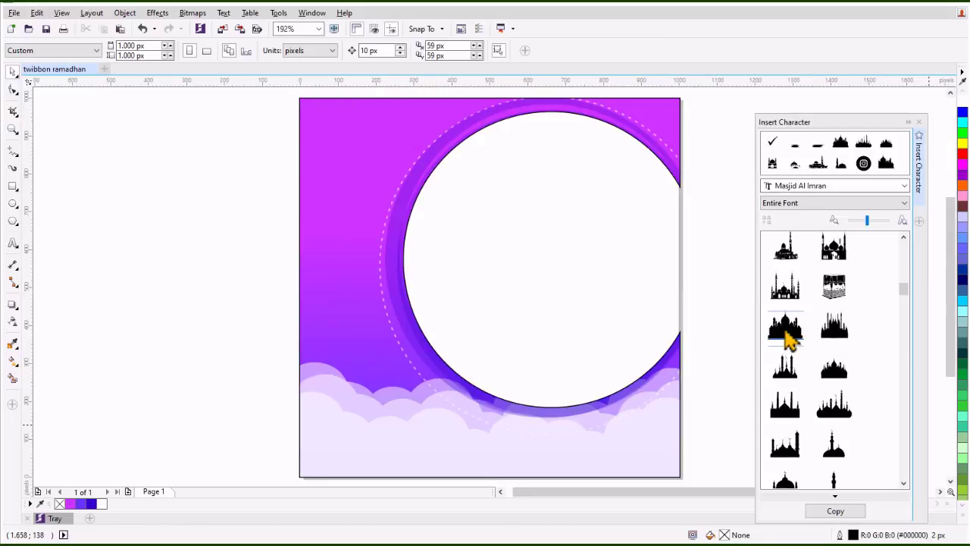
# Insert the domed mosque silhouette from the Masjid Al Imran font onto the page and convert it to curves.
pyautogui.moveTo(789, 336); pyautogui.dragTo(587, 351)
pyautogui.click(919, 122)
pyautogui.rightClick(517, 301)
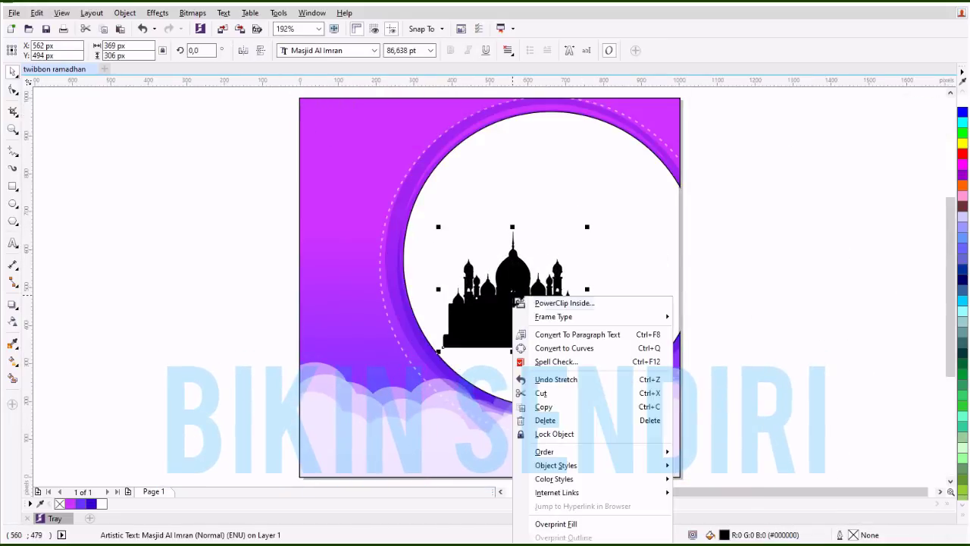
pyautogui.click(559, 348)
# Place the mosque silhouette beside the circle above the clouds and fade it downward with a linear transparency.
pyautogui.moveTo(505, 314); pyautogui.dragTo(359, 251)
pyautogui.click(12, 321)
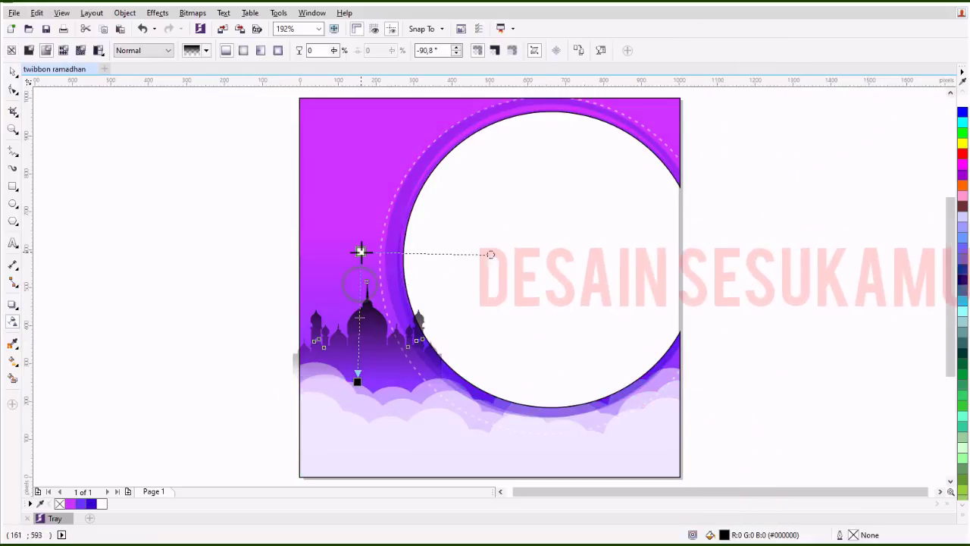
pyautogui.click(13, 71)
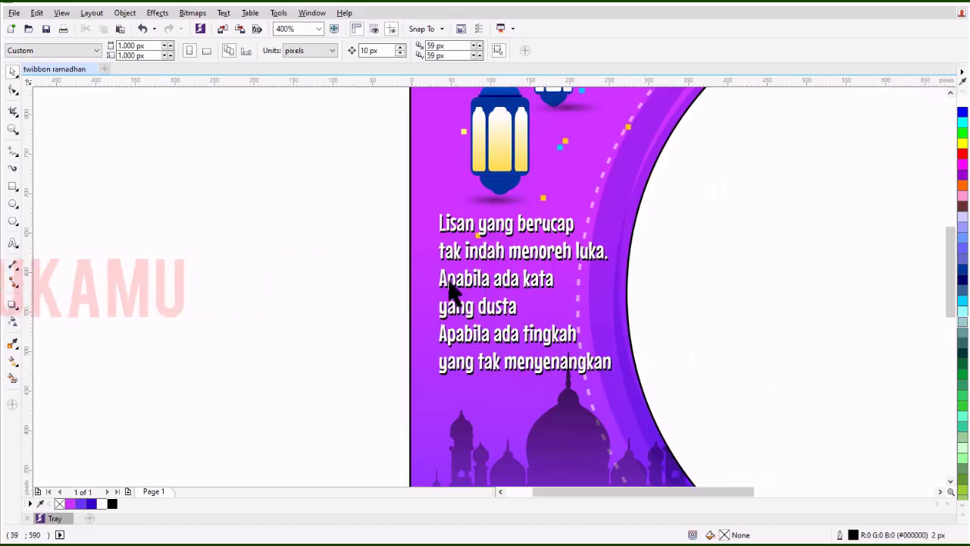
# Add a black Multiply drop shadow with opacity 50 and feather 15 to the white contour behind "Marhaban Ya Ramadhan".
pyautogui.scroll(-3, 436, 296)
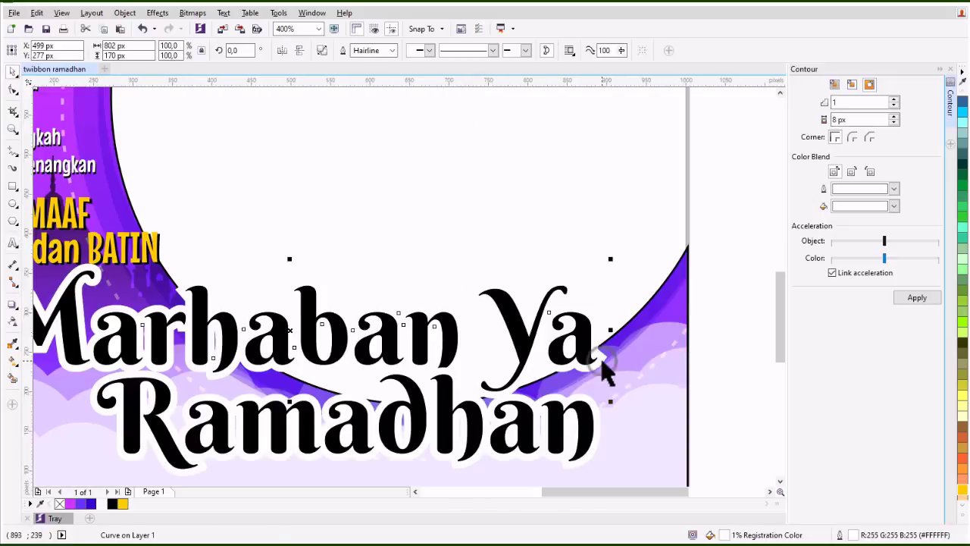
pyautogui.click(13, 305)
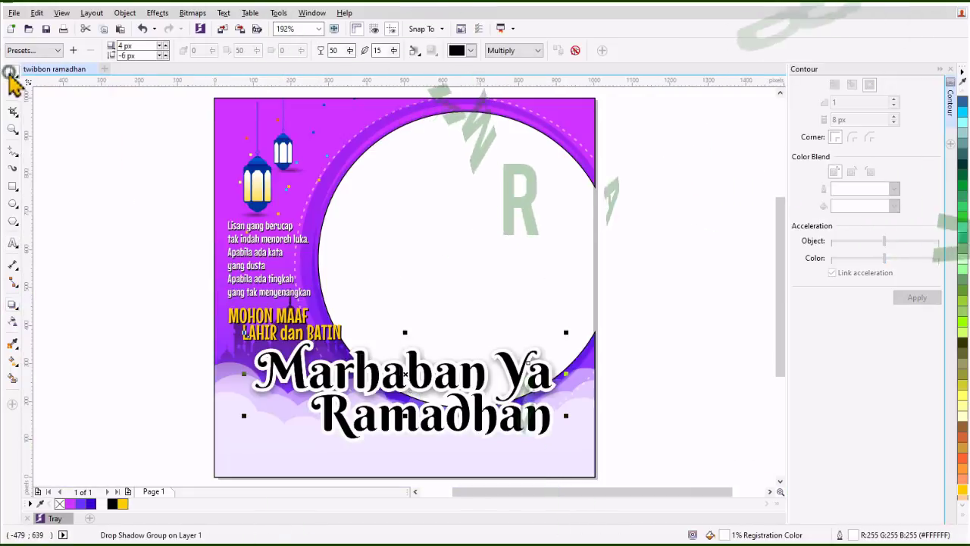
pyautogui.click(12, 71)
# Apply a vertical fountain fill from magenta to violet to the "Marhaban Ya" text.
pyautogui.click(433, 383)
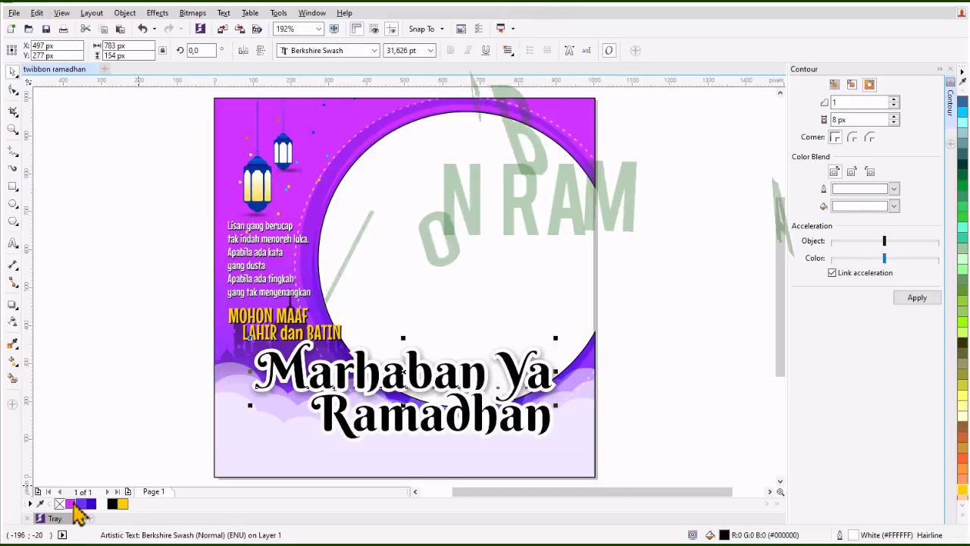
pyautogui.click(70, 503)
pyautogui.click(13, 362)
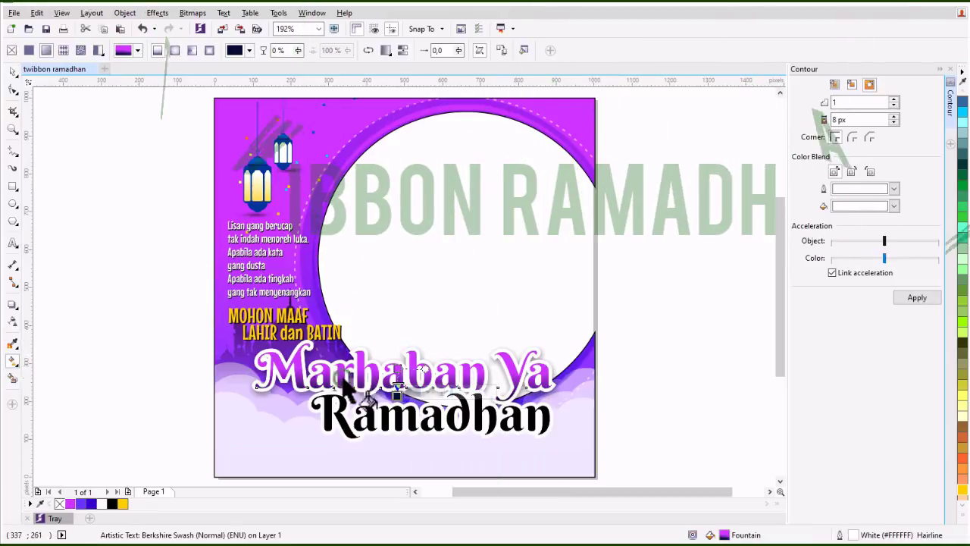
pyautogui.press('space')
# Move the imported photo of two women over the template and send it behind the circular frame.
pyautogui.click(250, 241)
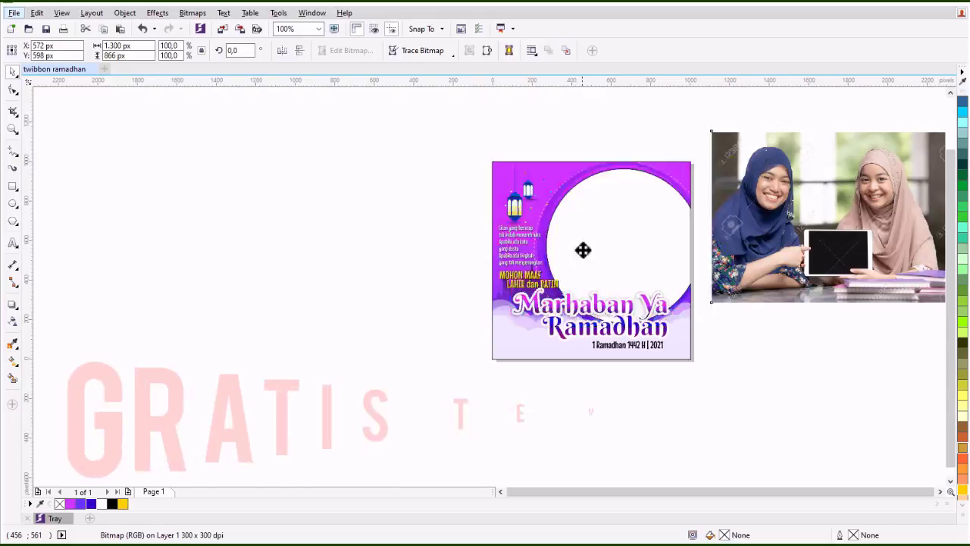
pyautogui.moveTo(926, 226); pyautogui.dragTo(692, 248)
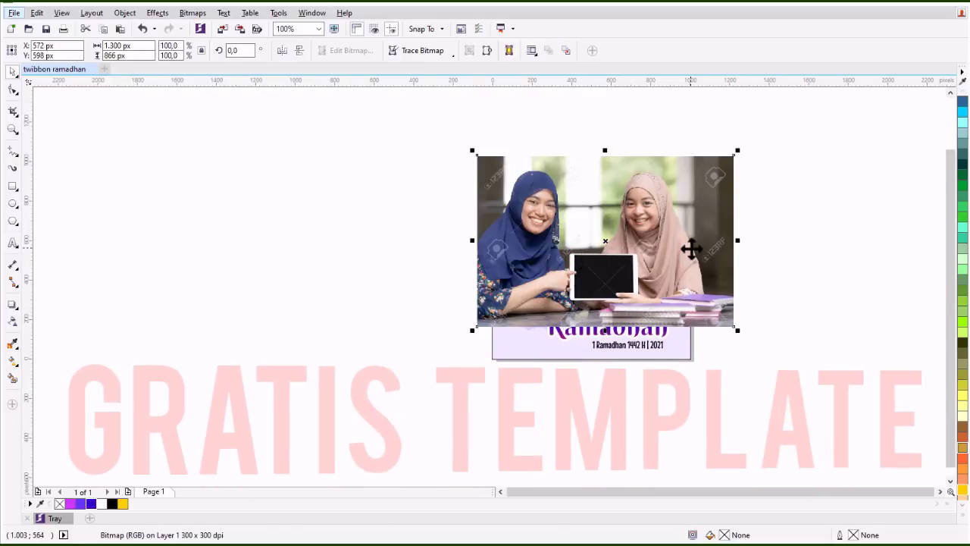
pyautogui.hotkey('shift', 'pagedown')
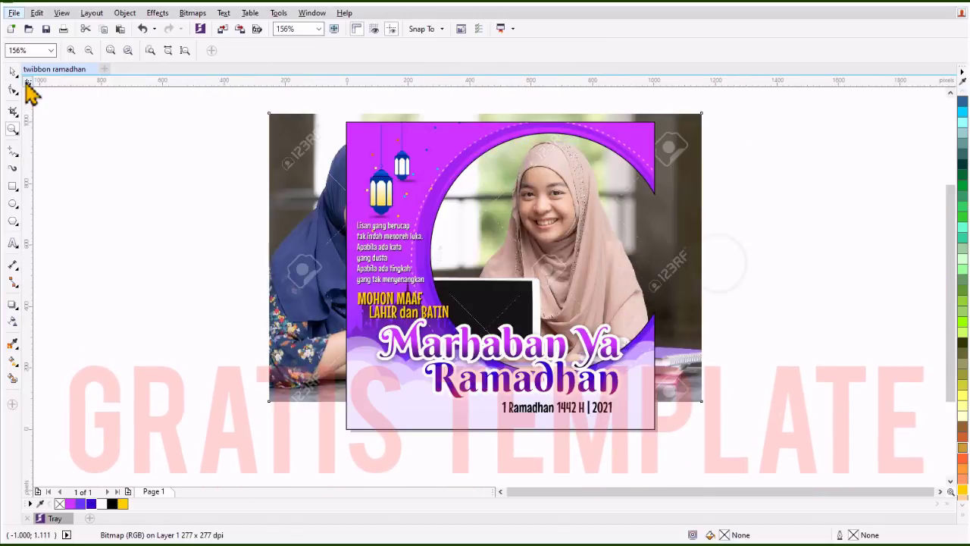
pyautogui.press('space')
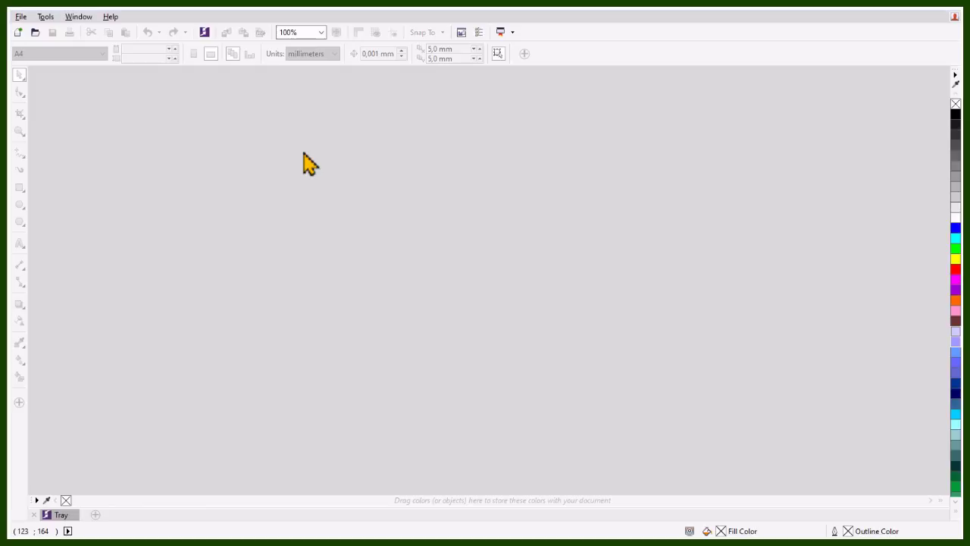
# Create a 1000 × 1000 px RGB document at 300 dpi named "twibbon ramadhan" and switch its view mode to Enhanced.
pyautogui.click(20, 16)
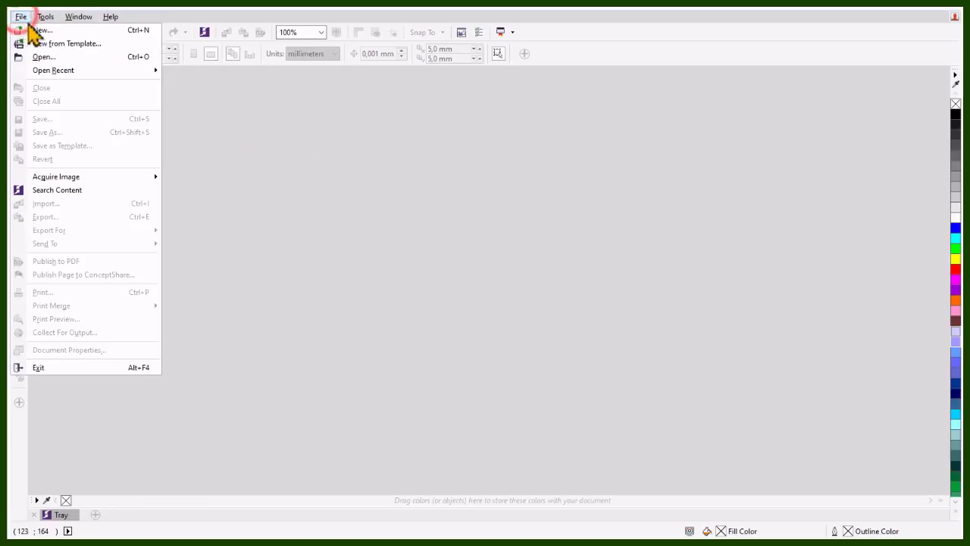
pyautogui.click(40, 30)
pyautogui.click(511, 177)
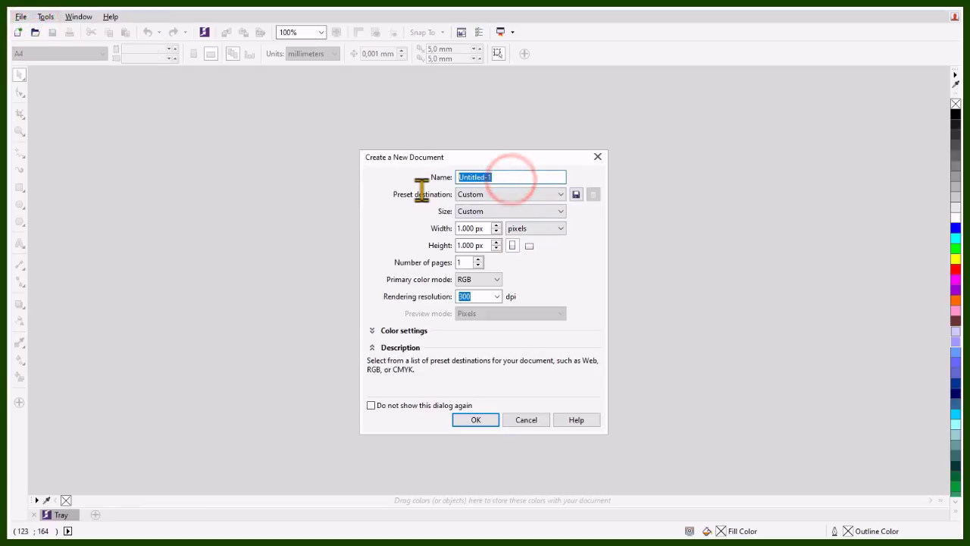
pyautogui.write('twibbon ramadhan')
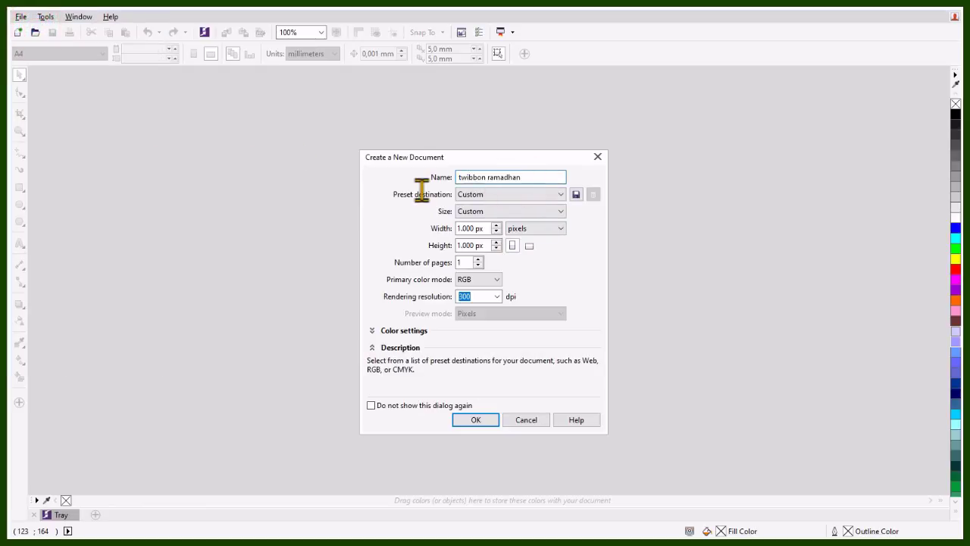
pyautogui.click(470, 425)
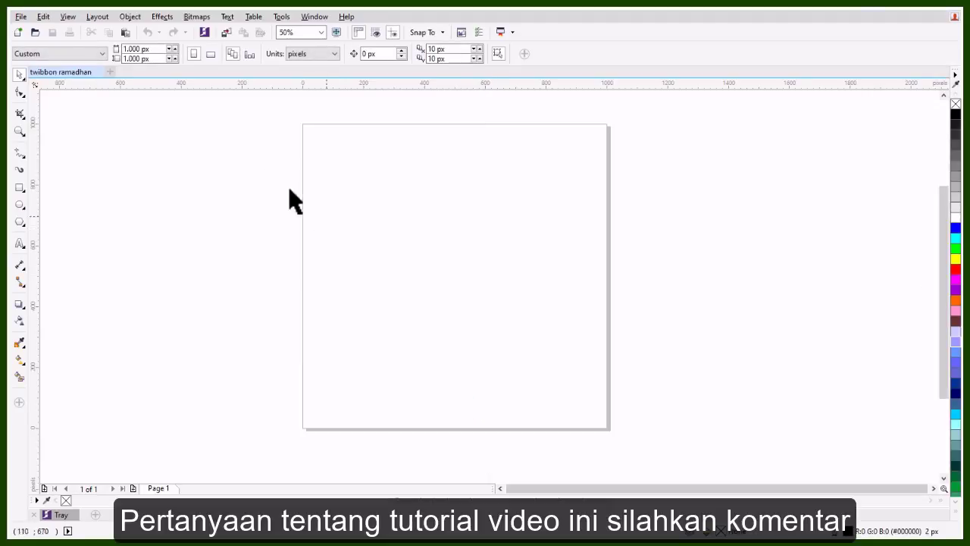
pyautogui.click(68, 17)
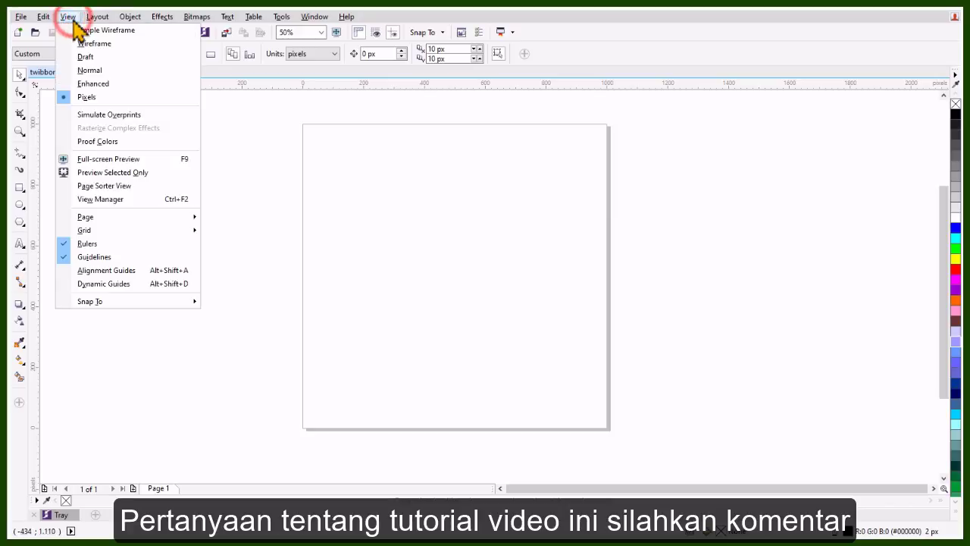
pyautogui.click(95, 83)
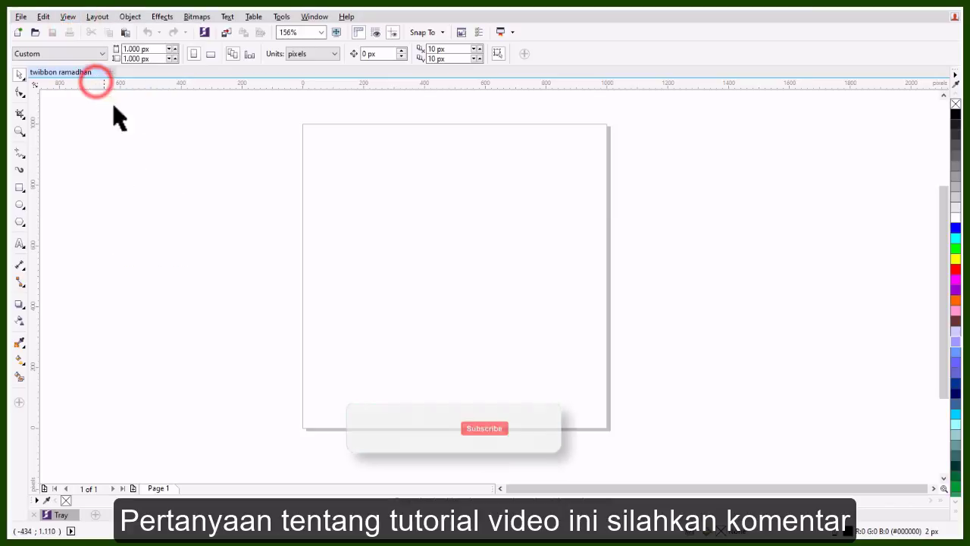
# Draw a rectangle over the whole page and set its width and height to 1000 px.
pyautogui.click(21, 188)
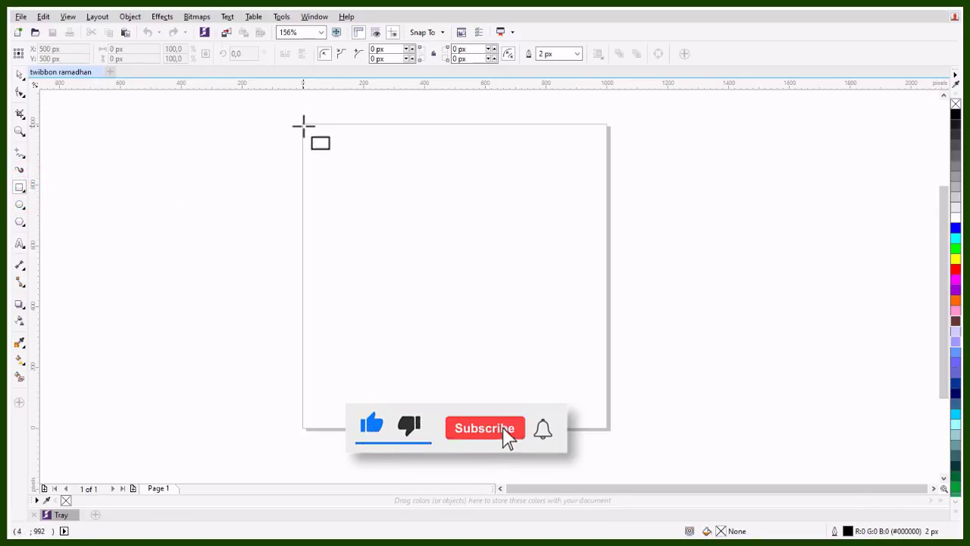
pyautogui.moveTo(303, 125); pyautogui.dragTo(606, 429)
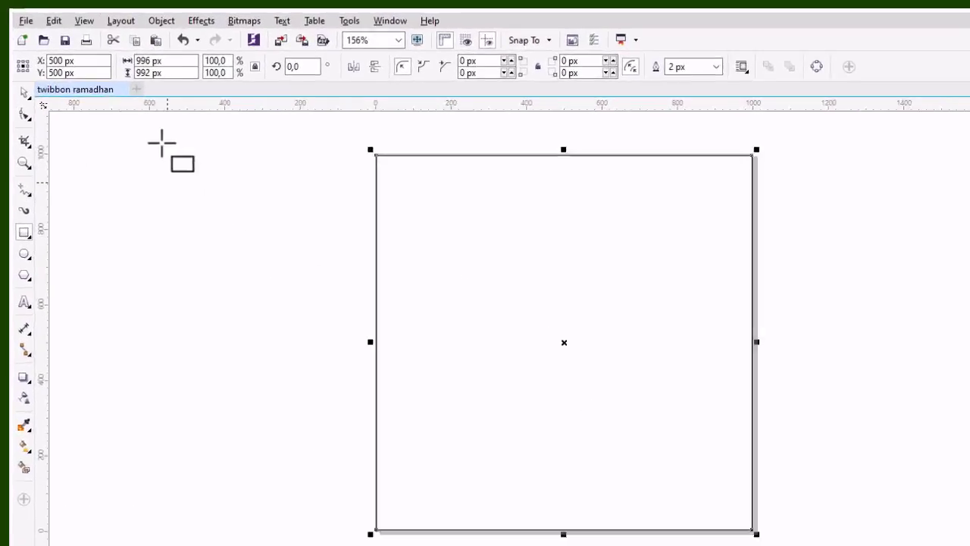
pyautogui.moveTo(251, 92); pyautogui.dragTo(201, 93)
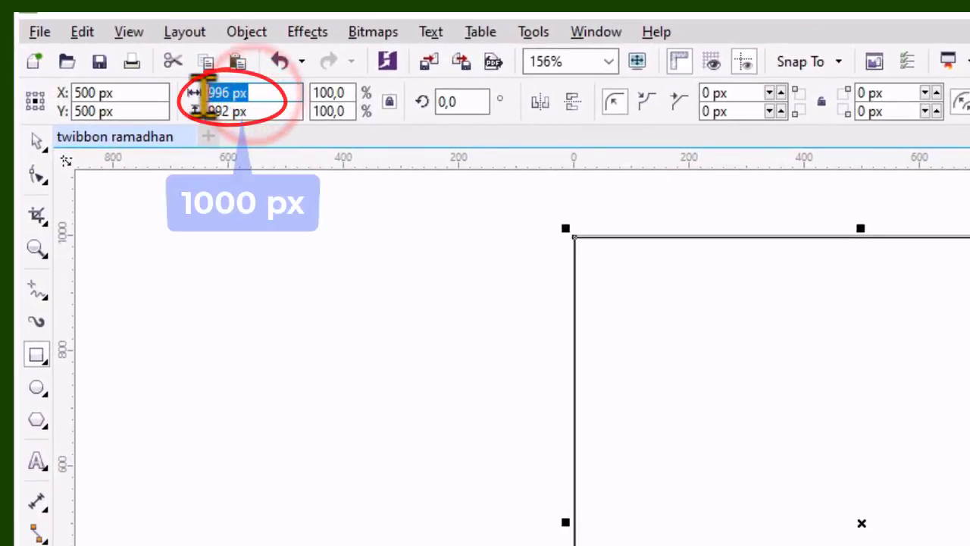
pyautogui.write('1000')
pyautogui.press('Tab')
pyautogui.write('1000')
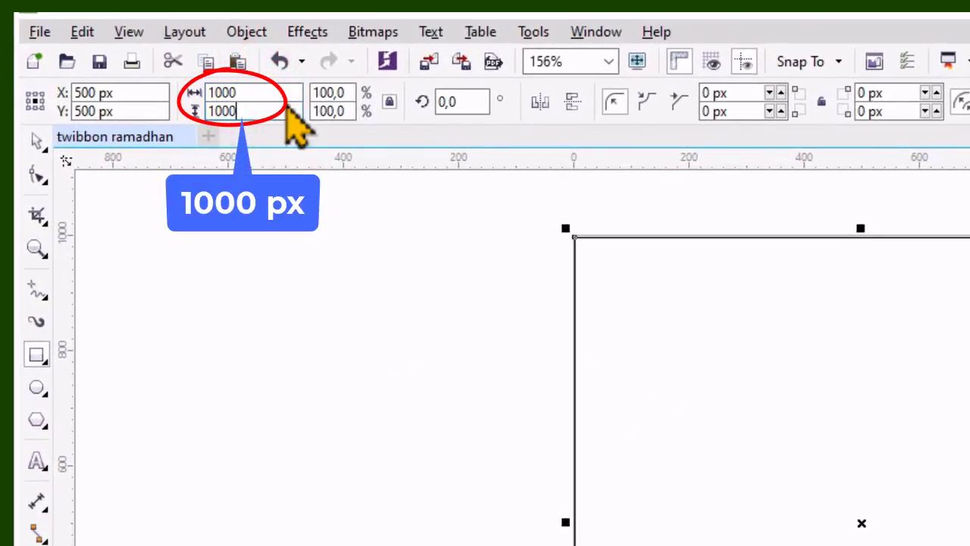
pyautogui.press('Return')
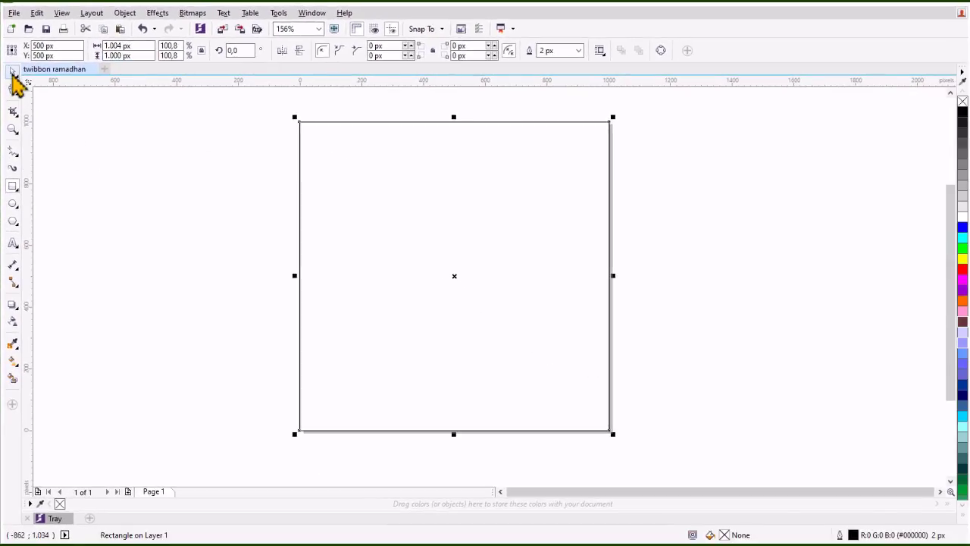
pyautogui.click(12, 72)
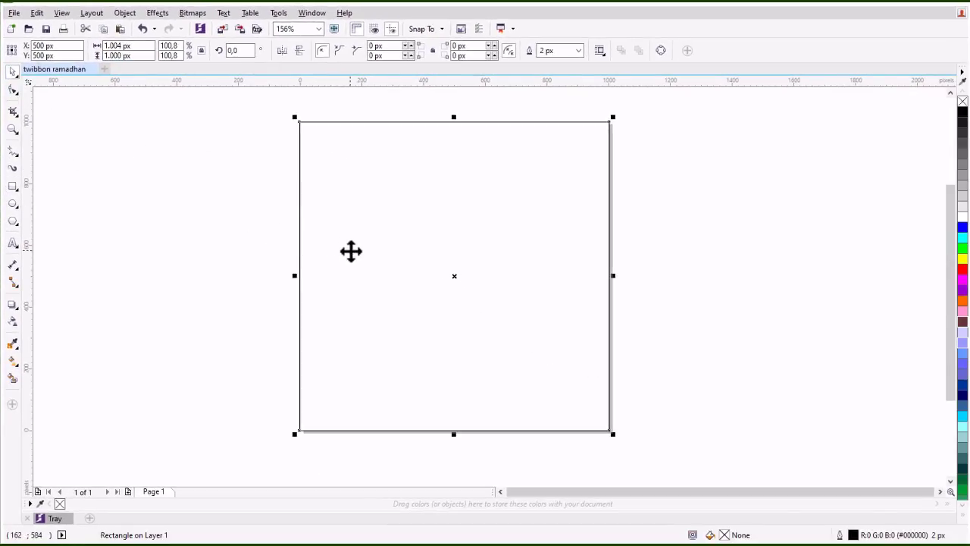
# Fill the square with magenta-purple #CC33FF and paste a copy of it in place.
pyautogui.click(964, 522)
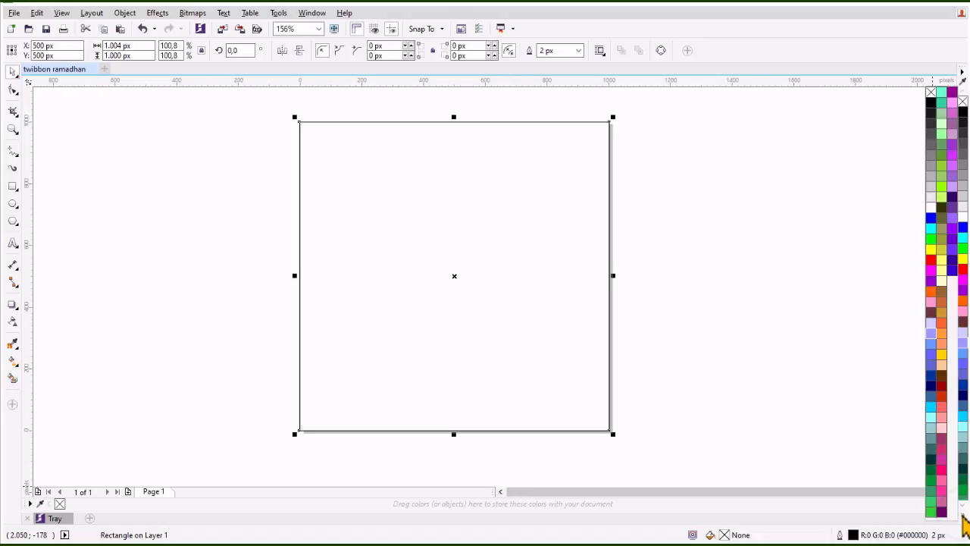
pyautogui.click(952, 157)
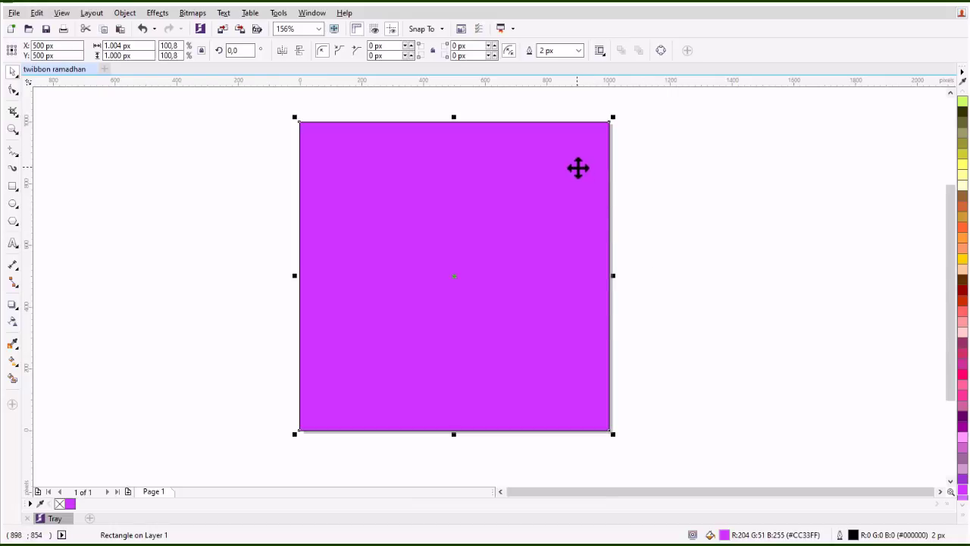
pyautogui.rightClick(579, 168)
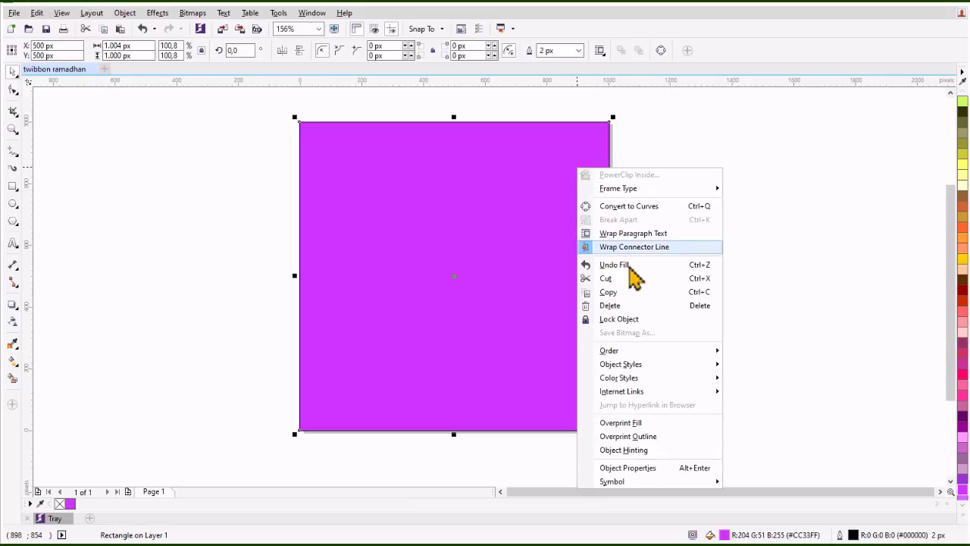
pyautogui.click(630, 294)
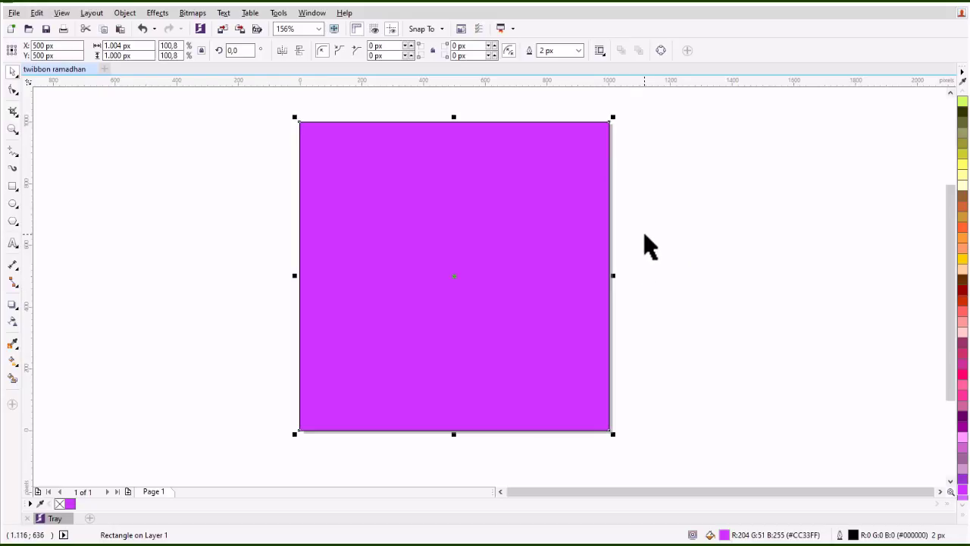
pyautogui.rightClick(662, 200)
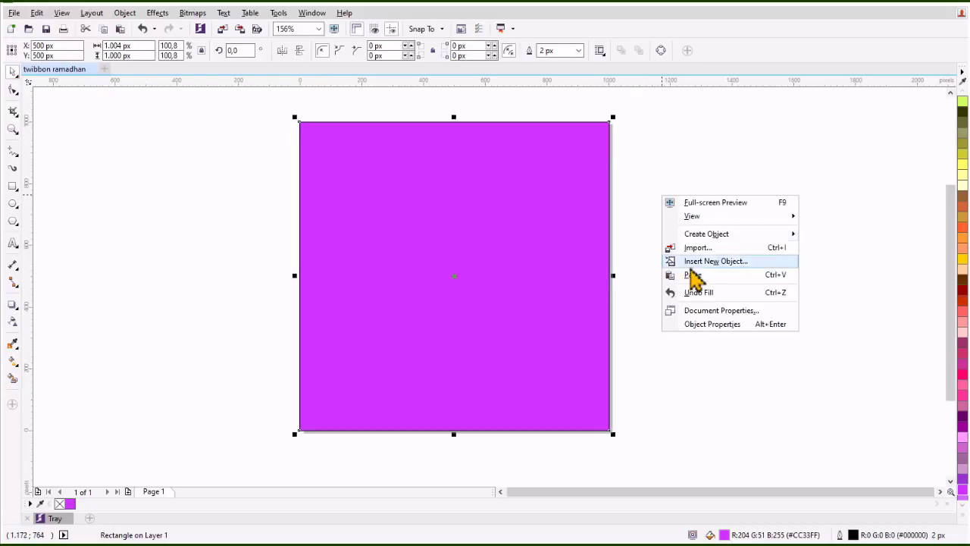
pyautogui.click(692, 276)
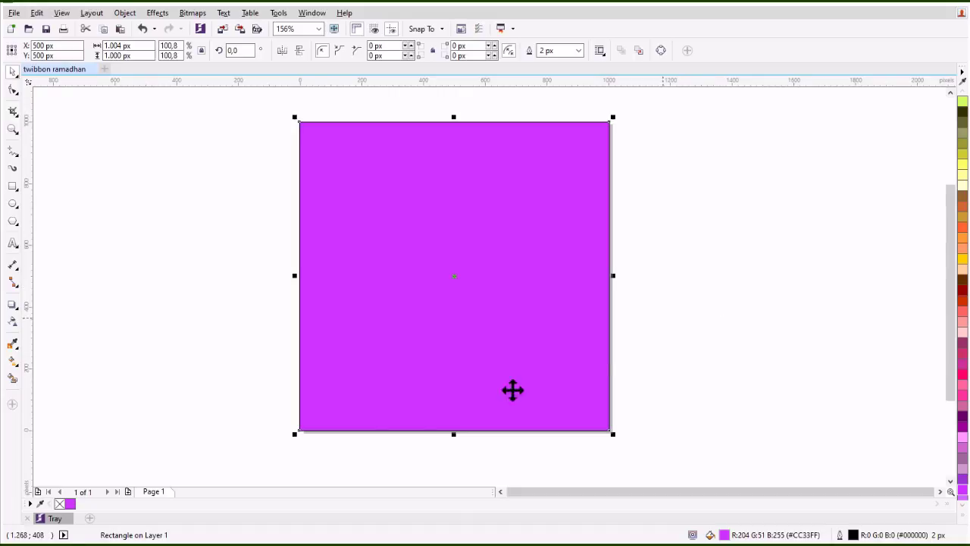
# Remove the outline from the copied square and fill it with blue-violet #6633FF.
pyautogui.rightClick(64, 504)
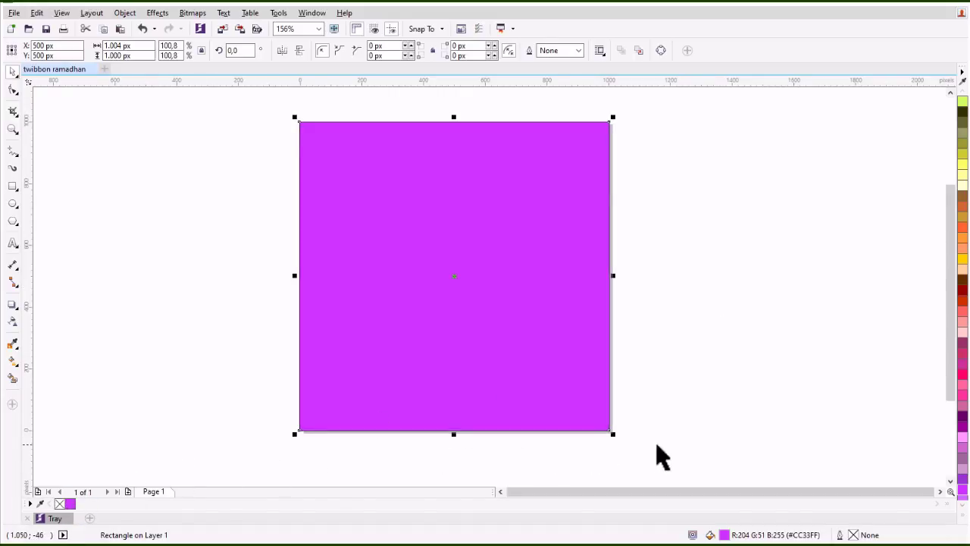
pyautogui.click(962, 507)
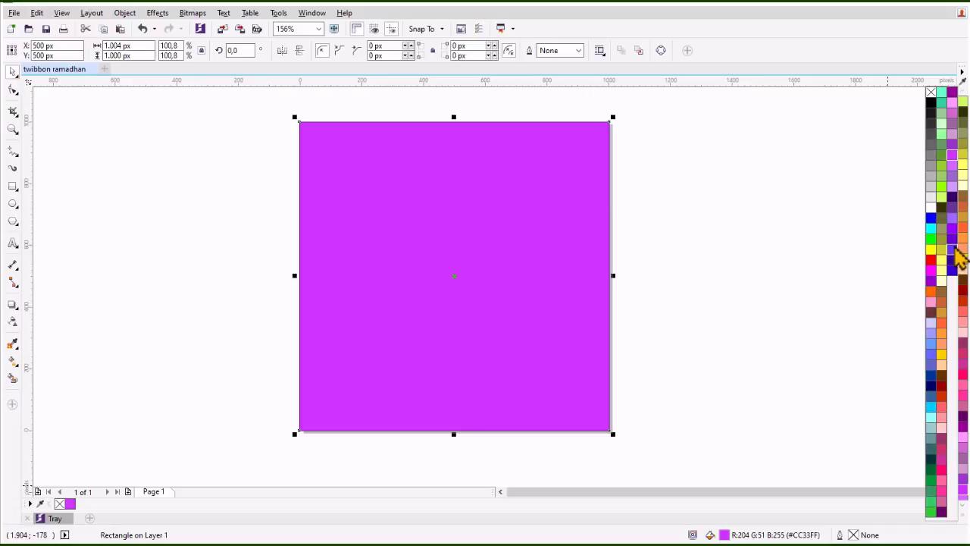
pyautogui.click(953, 252)
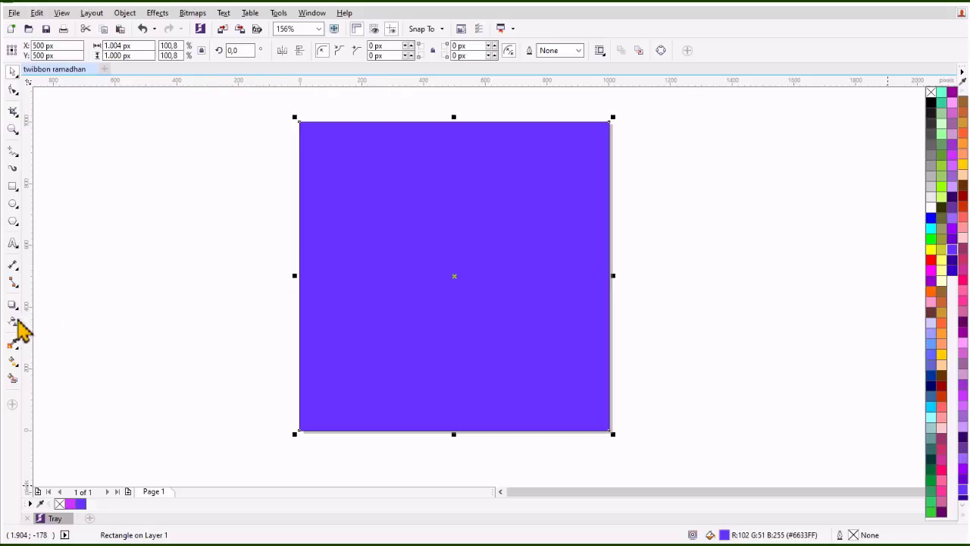
# Apply a vertical linear transparency to the blue-violet square, opaque near the page's lower edge and 100% transparent in its upper part.
pyautogui.click(14, 323)
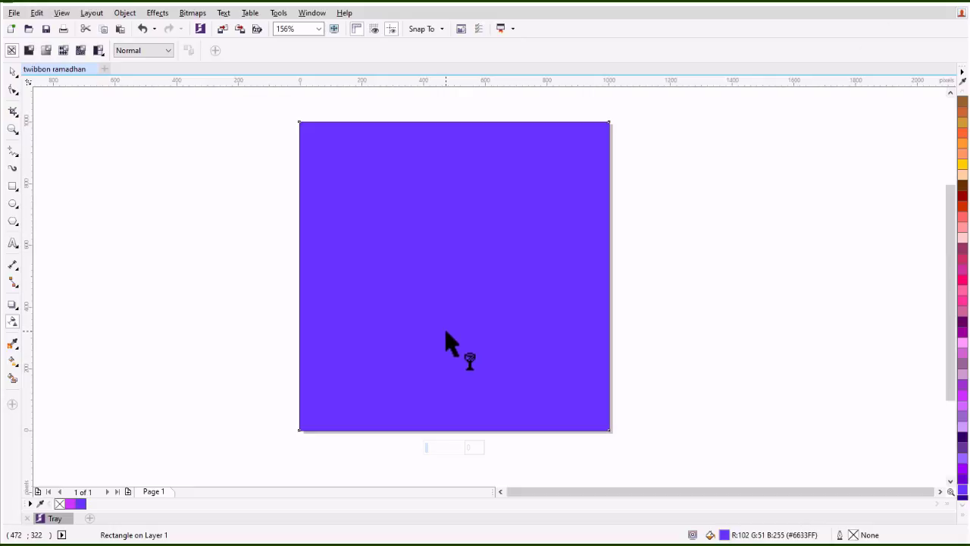
pyautogui.moveTo(445, 331); pyautogui.dragTo(446, 161)
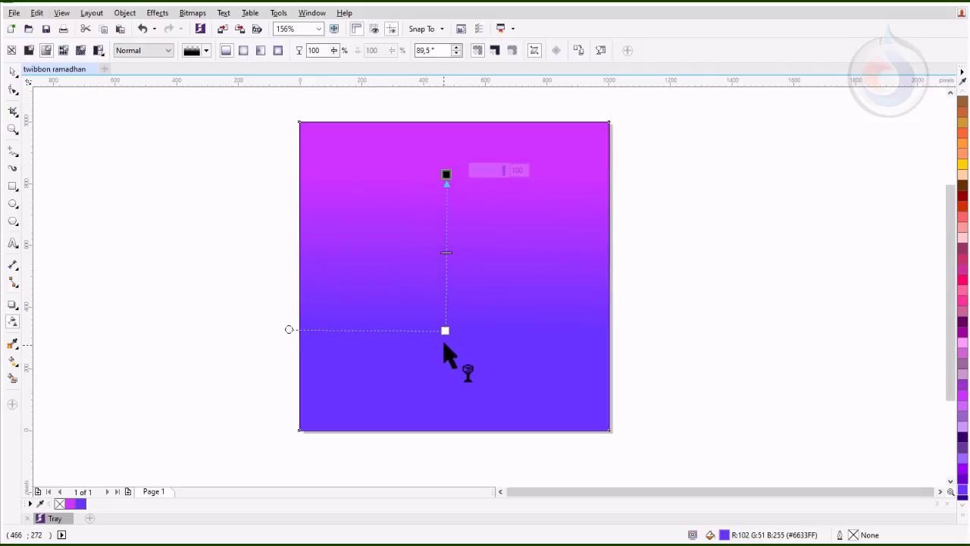
pyautogui.moveTo(446, 334); pyautogui.dragTo(448, 411)
pyautogui.moveTo(447, 175); pyautogui.dragTo(446, 198)
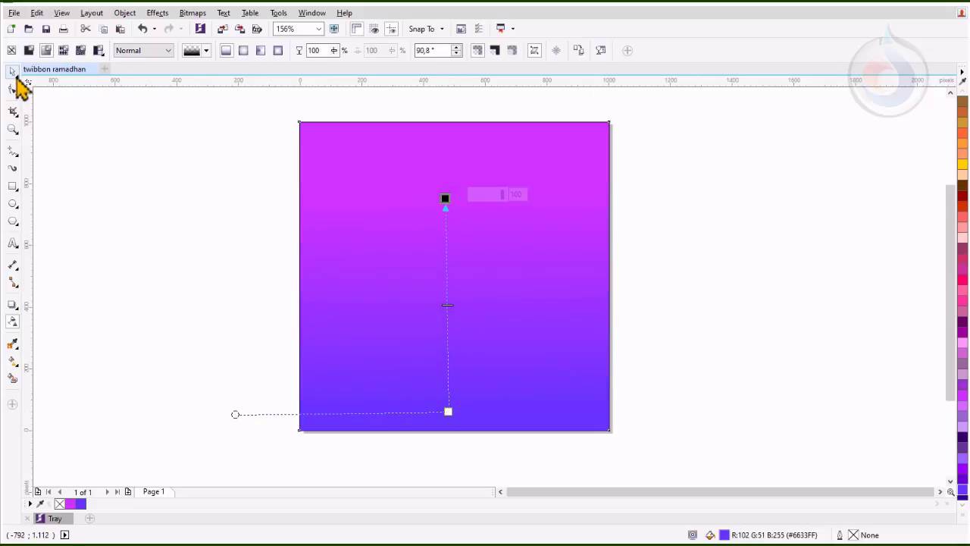
# Shorten the blue-violet rectangle from its upper edge to about 882 px high and PowerClip it inside the magenta square.
pyautogui.click(13, 73)
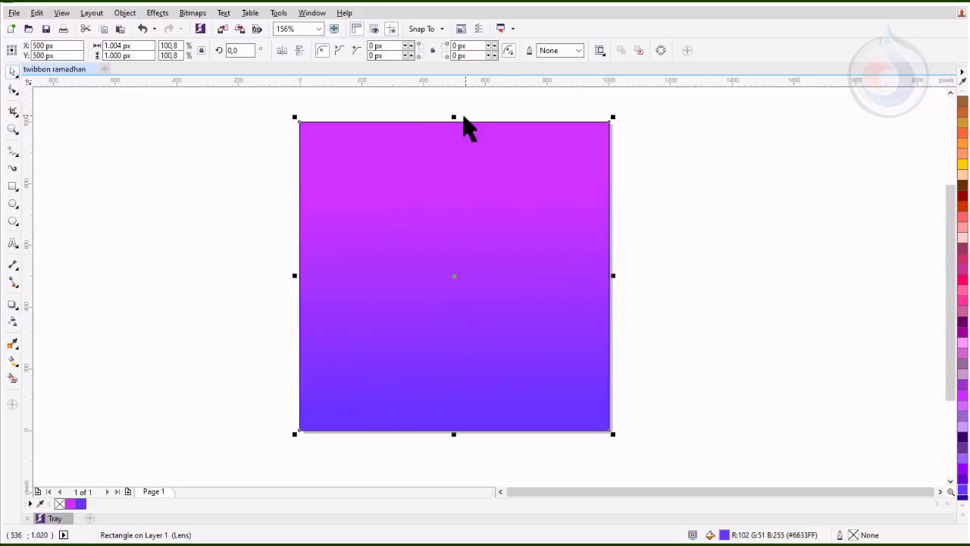
pyautogui.moveTo(455, 118); pyautogui.dragTo(456, 153)
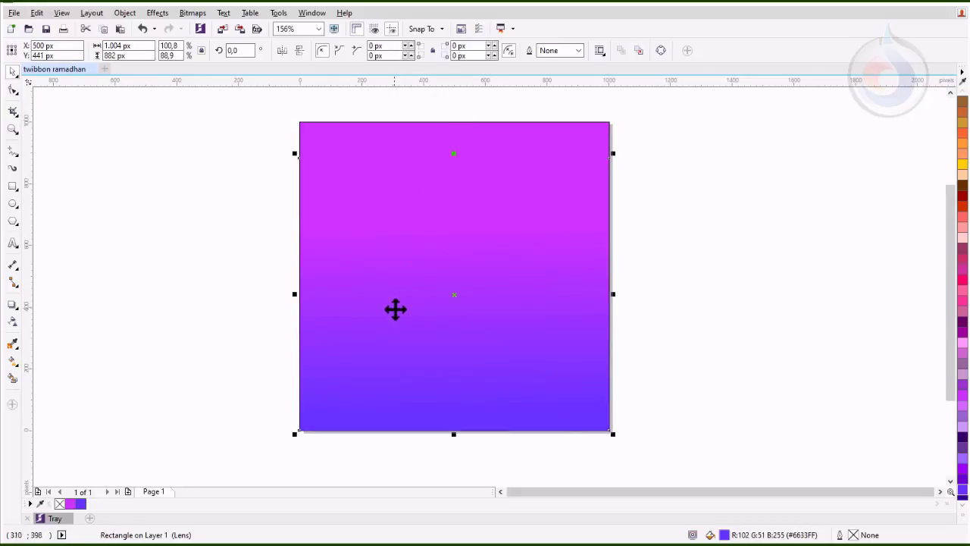
pyautogui.moveTo(394, 309); pyautogui.dragTo(625, 318)
pyautogui.rightClick(706, 289)
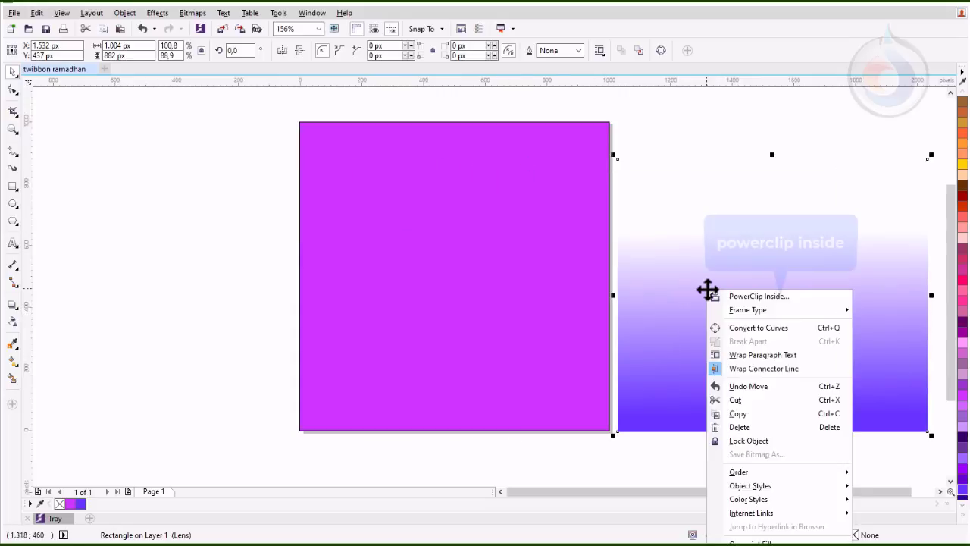
pyautogui.click(746, 296)
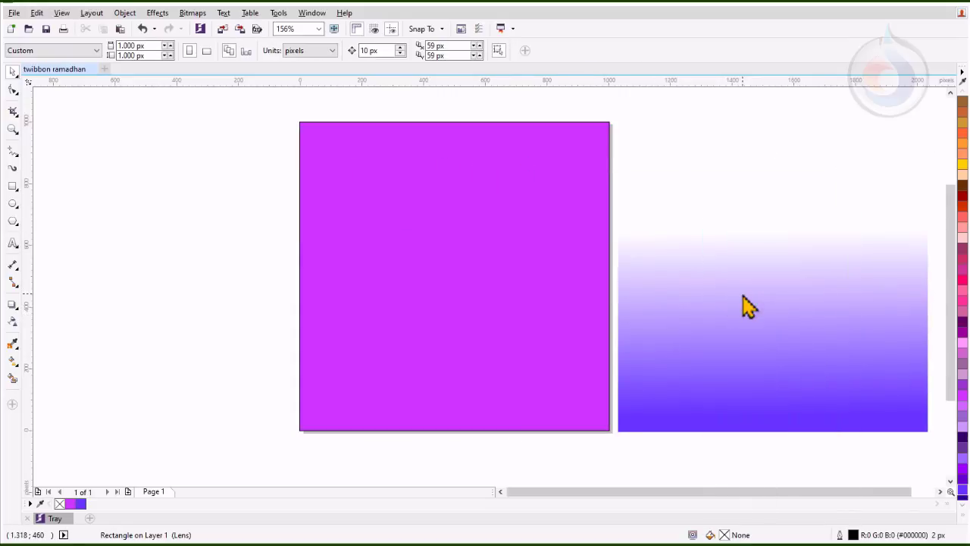
pyautogui.click(417, 342)
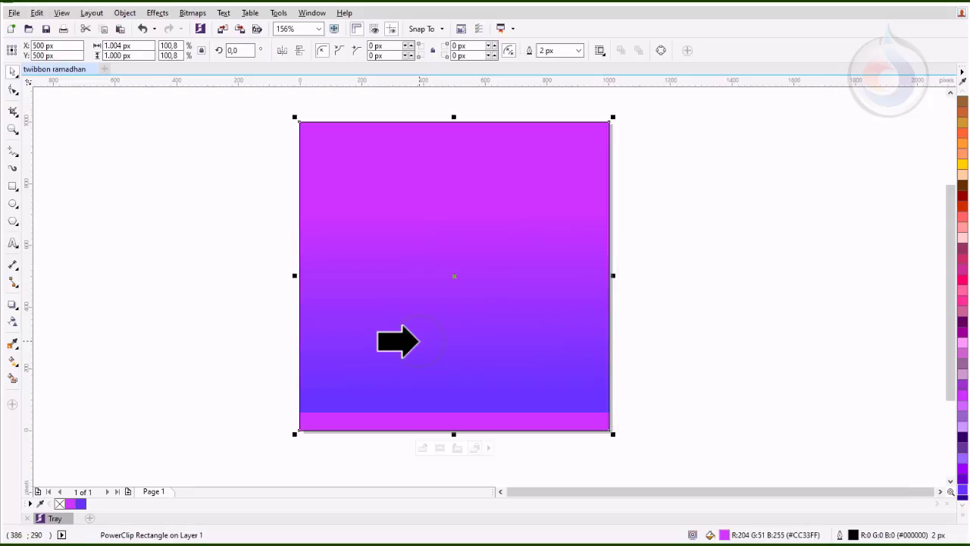
# Edit the PowerClip contents, align the blue-violet rectangle with the lower edge of the square frame, and finish editing.
pyautogui.rightClick(419, 313)
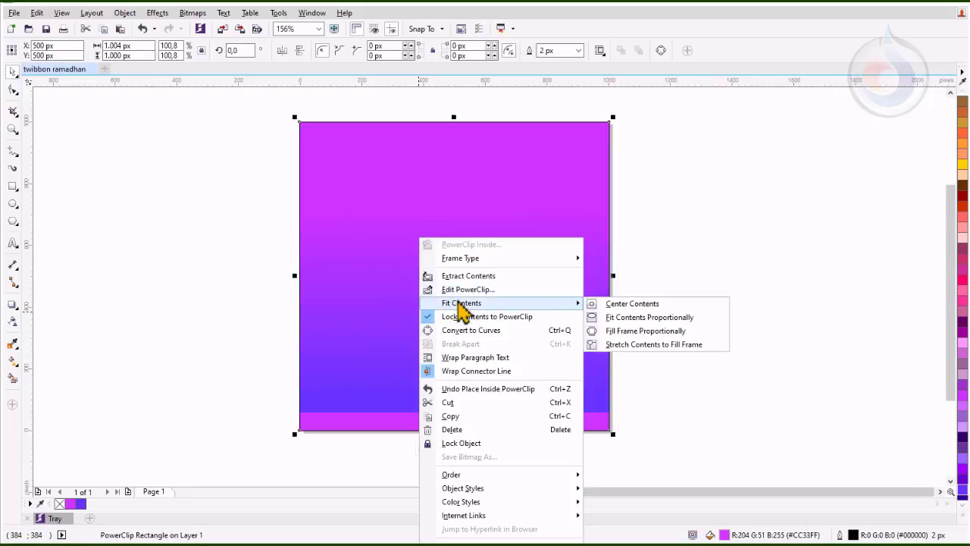
pyautogui.click(459, 290)
pyautogui.click(434, 337)
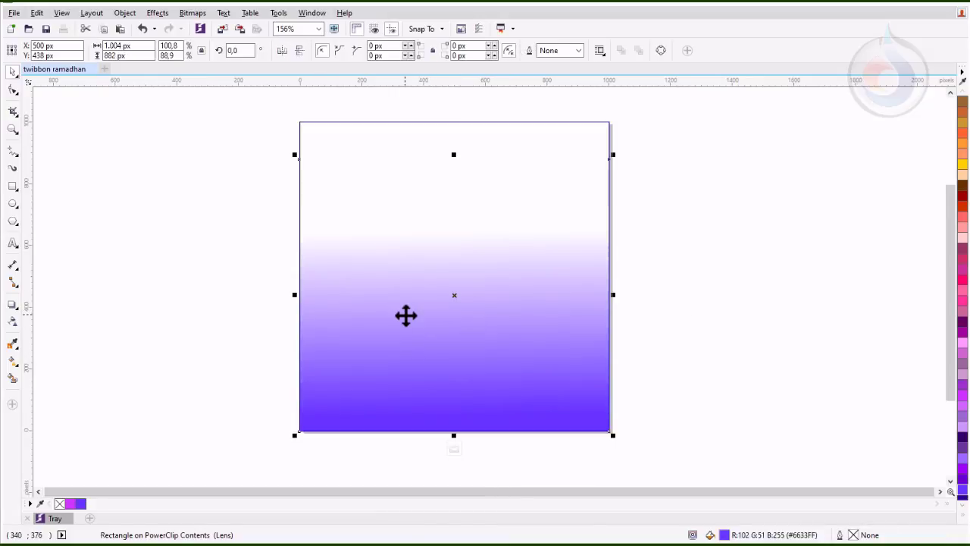
pyautogui.rightClick(420, 256)
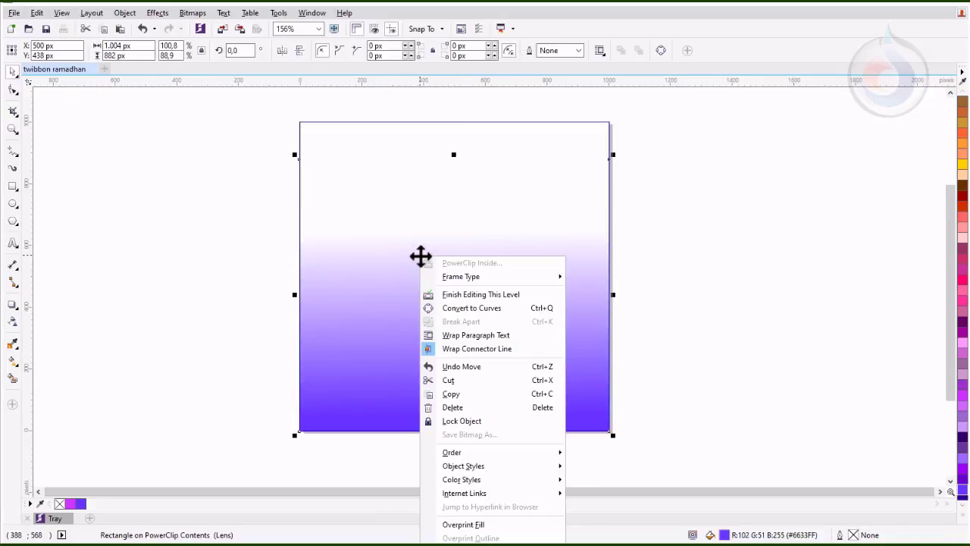
pyautogui.click(466, 294)
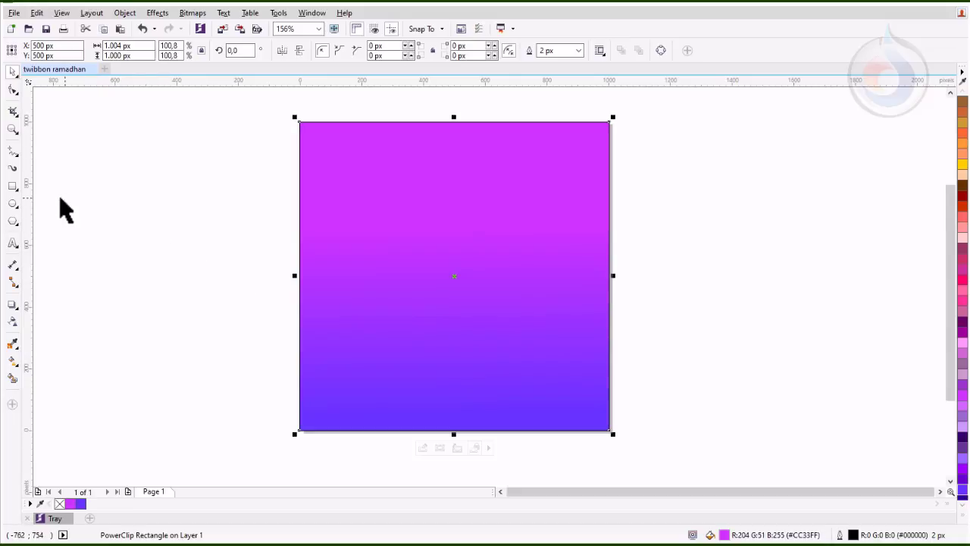
# Draw a circle over the square, slightly overhanging its right edge, and resize it to about 780 px in diameter.
pyautogui.click(13, 204)
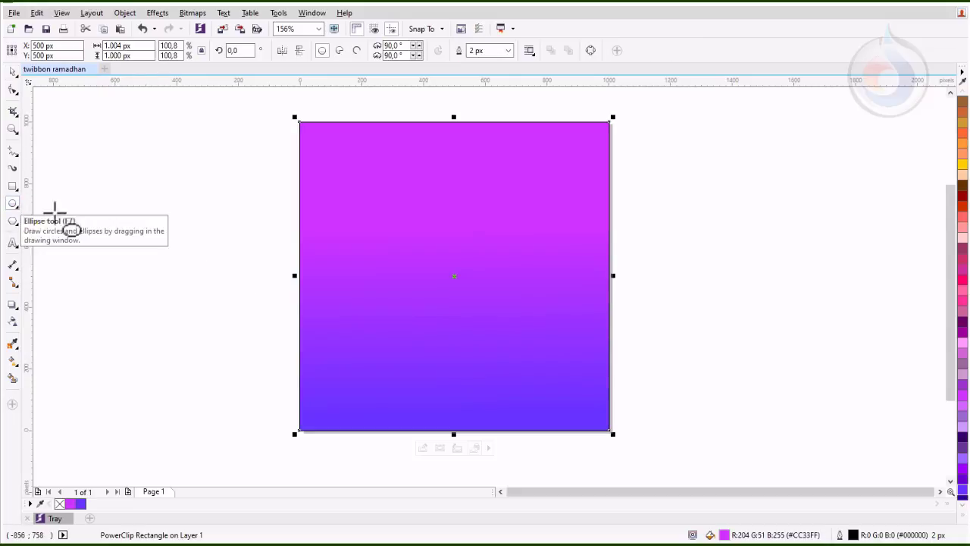
pyautogui.moveTo(176, 159); pyautogui.dragTo(416, 371)
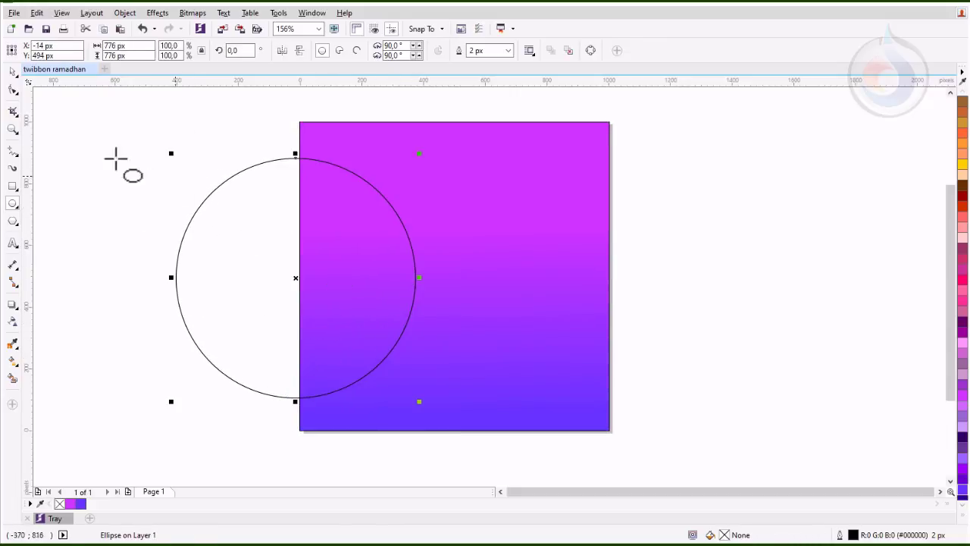
pyautogui.click(12, 71)
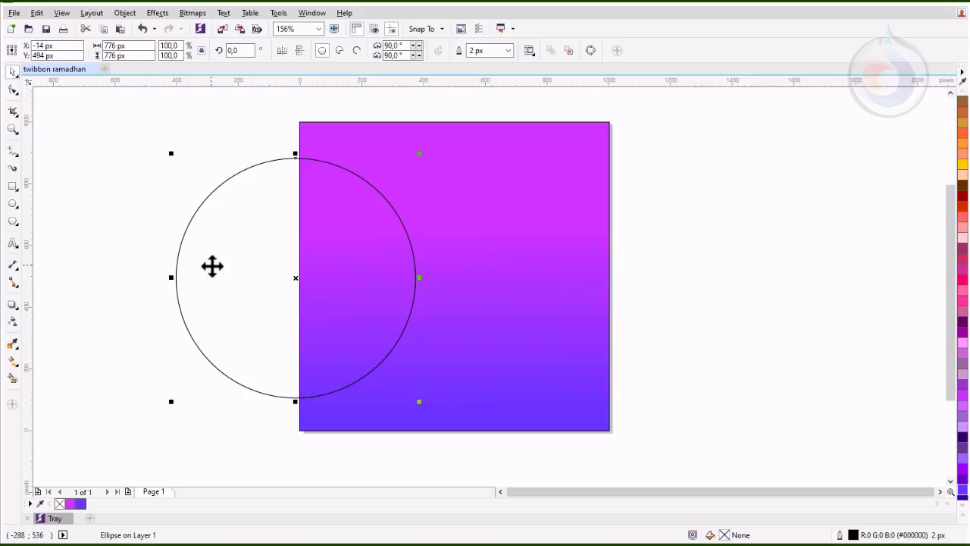
pyautogui.moveTo(212, 265); pyautogui.dragTo(425, 241)
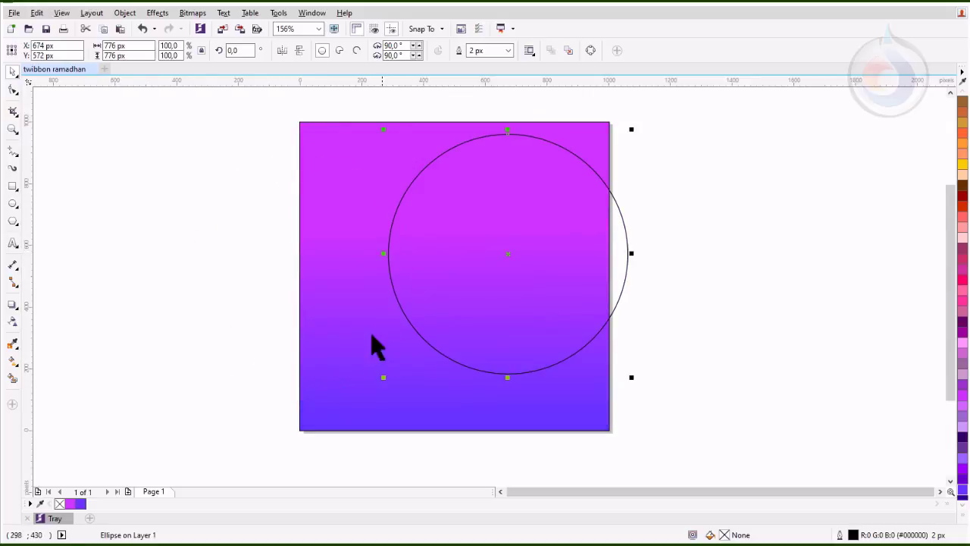
pyautogui.moveTo(384, 377)
pyautogui.mouseDown()
pyautogui.moveTo(367, 400)
pyautogui.moveTo(384, 398)
pyautogui.moveTo(379, 377)
pyautogui.mouseUp()
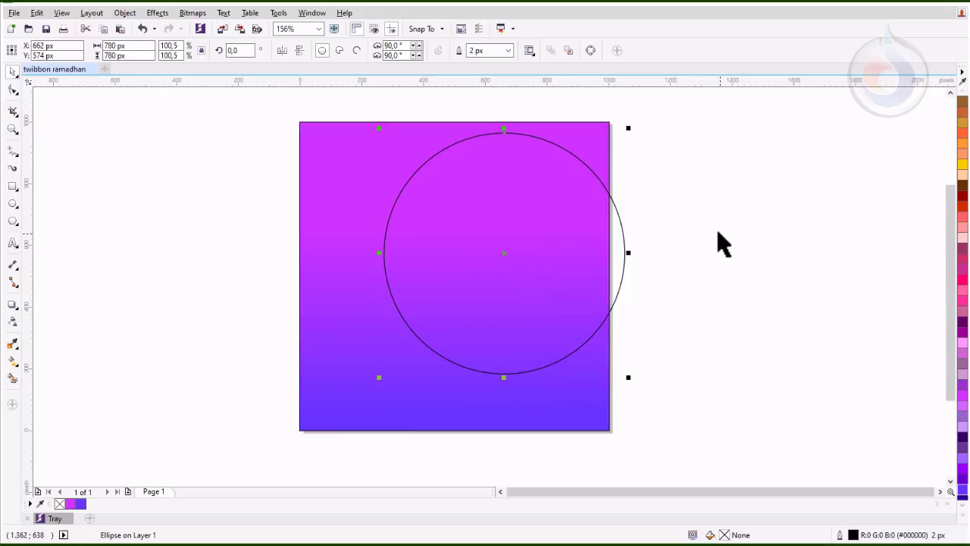
# Trim the gradient square with the circle to cut out the round photo opening.
pyautogui.moveTo(268, 106); pyautogui.dragTo(659, 452)
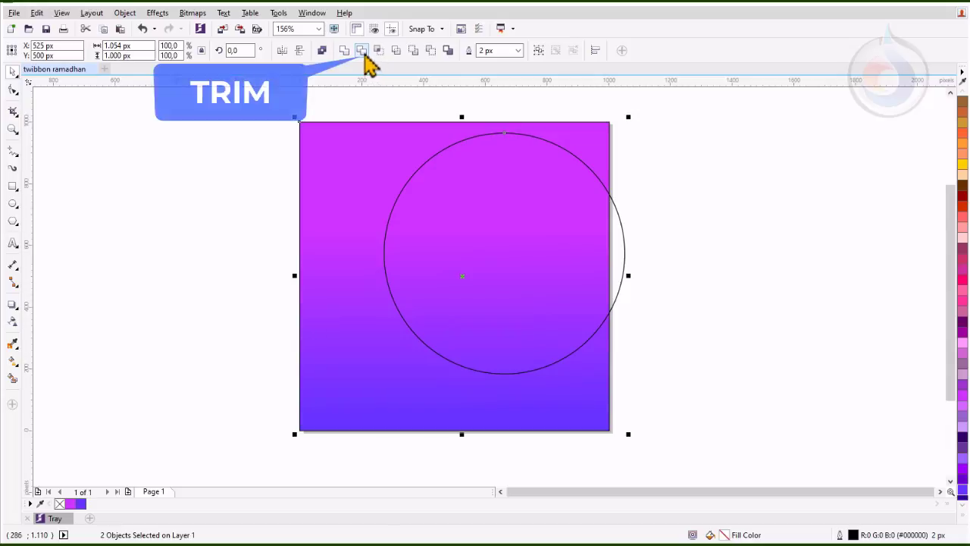
pyautogui.click(363, 51)
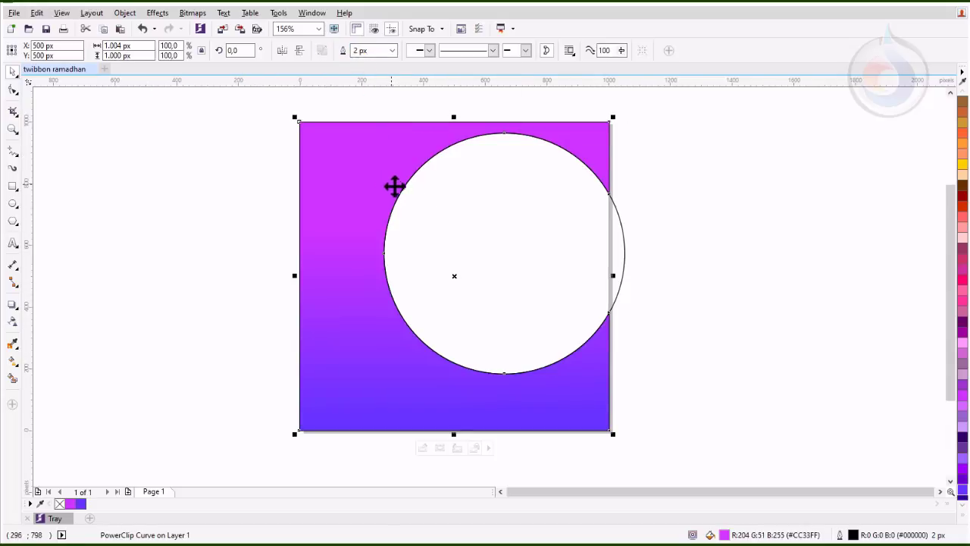
pyautogui.click(658, 214)
# Enlarge the circle around the photo opening to about 836 px in diameter, leaving a narrow band around the cutout.
pyautogui.click(466, 197)
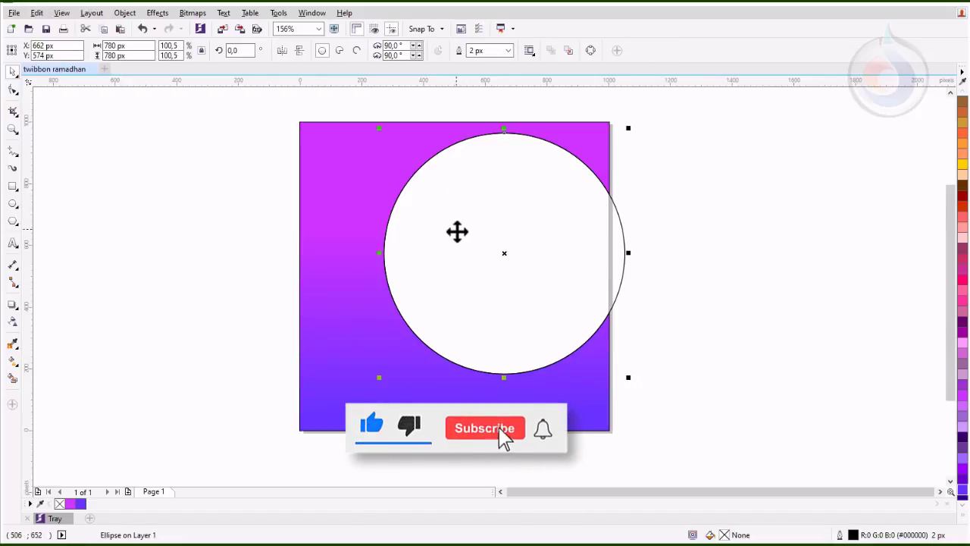
pyautogui.moveTo(380, 379); pyautogui.dragTo(368, 389)
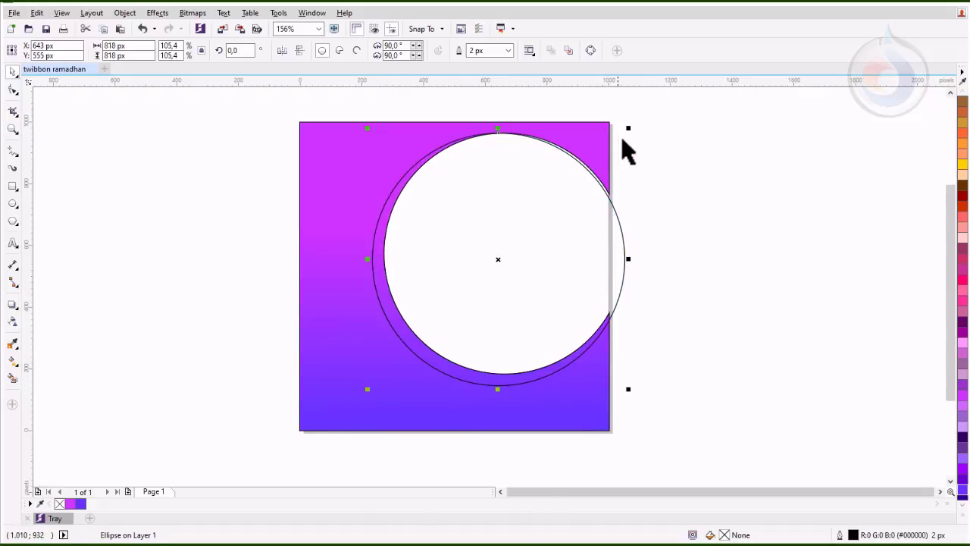
pyautogui.moveTo(628, 130); pyautogui.dragTo(638, 126)
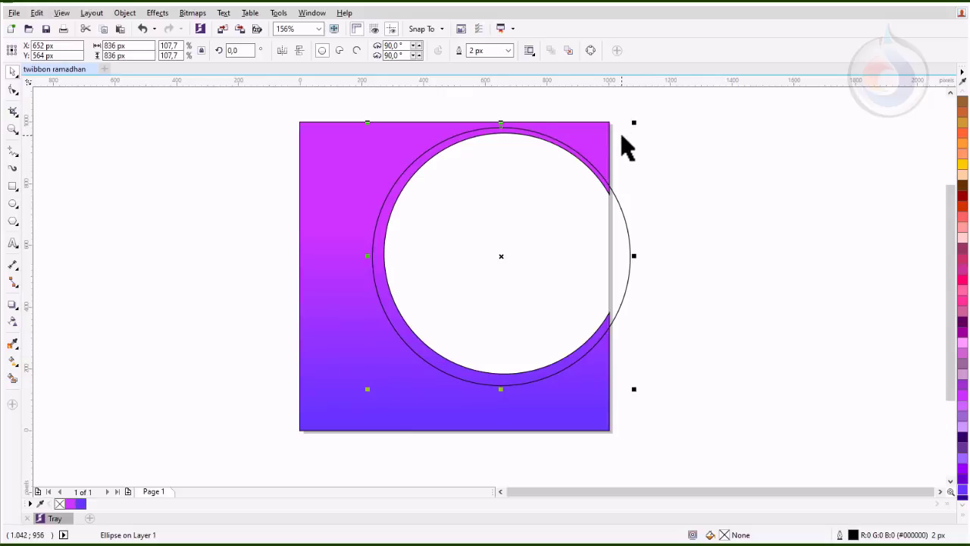
# Smart-fill the band between the circle and the photo opening with dark blue #3300CC and no outline.
pyautogui.click(12, 378)
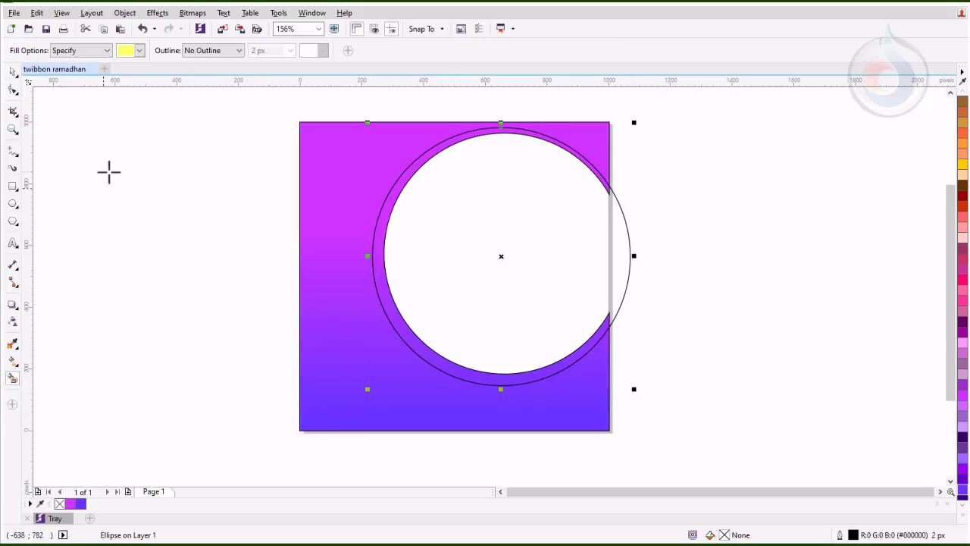
pyautogui.click(139, 51)
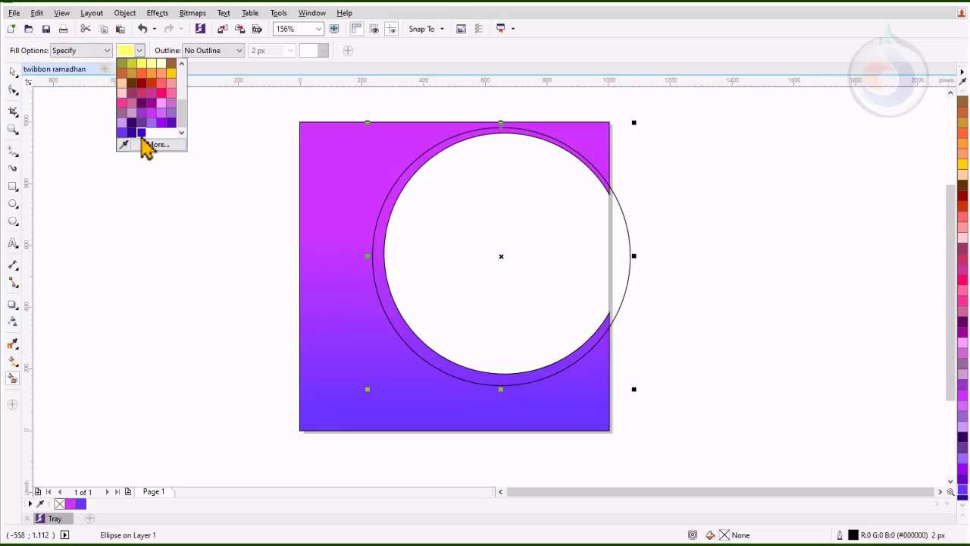
pyautogui.click(141, 133)
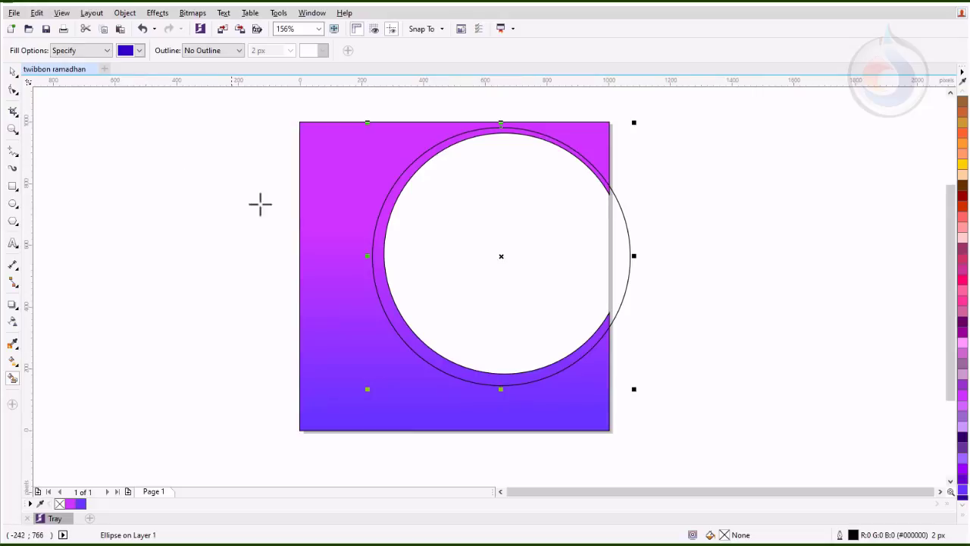
pyautogui.click(379, 277)
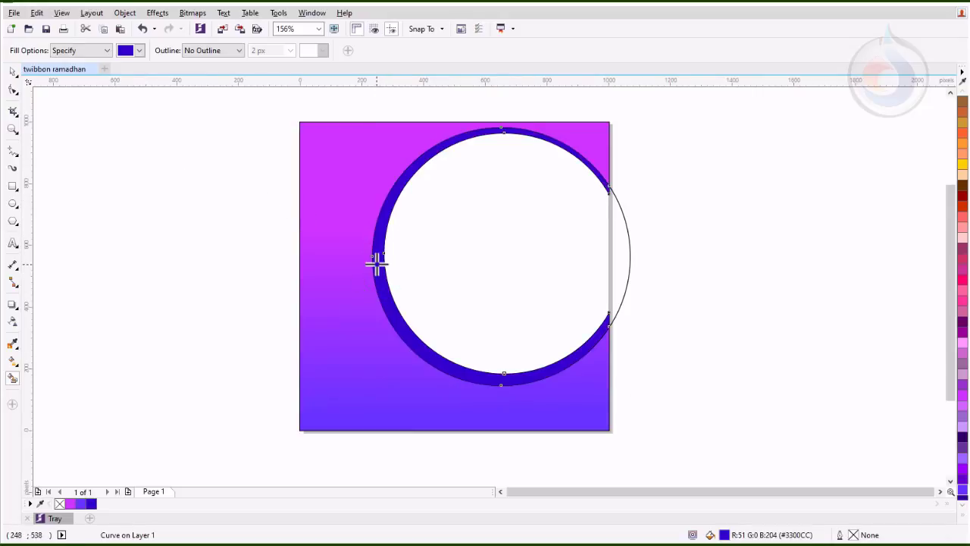
# Enlarge the outlined circle to about 882 px in diameter and position it evenly around the dark blue ring.
pyautogui.click(12, 72)
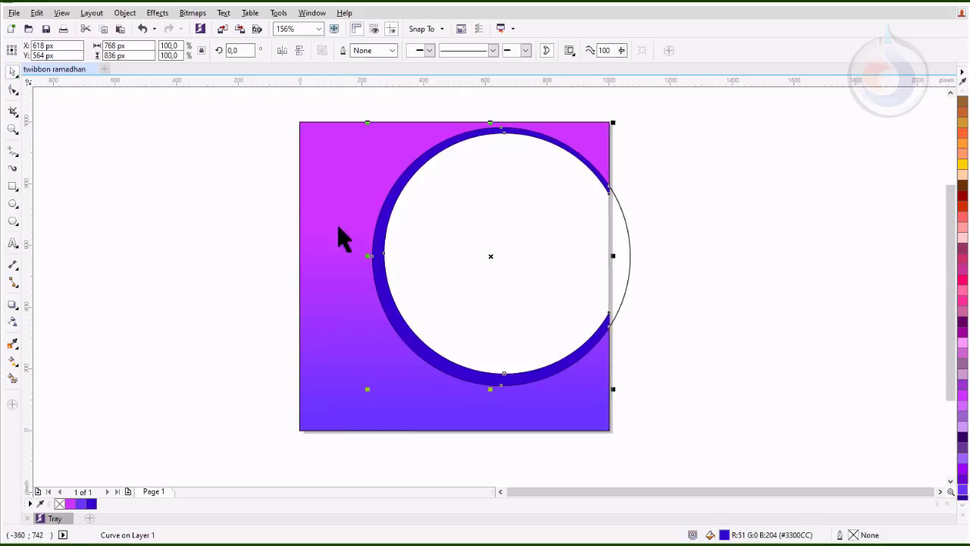
pyautogui.click(629, 249)
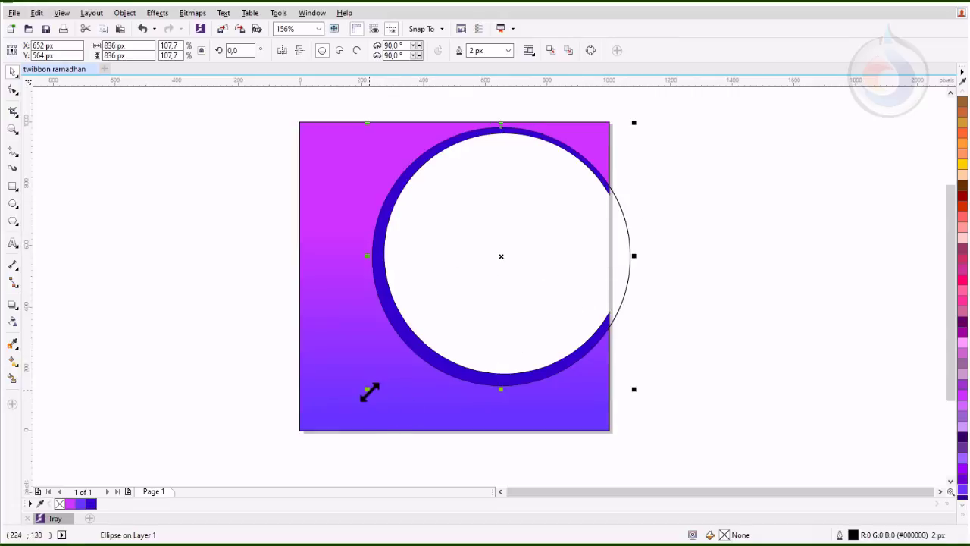
pyautogui.moveTo(368, 392); pyautogui.dragTo(359, 403)
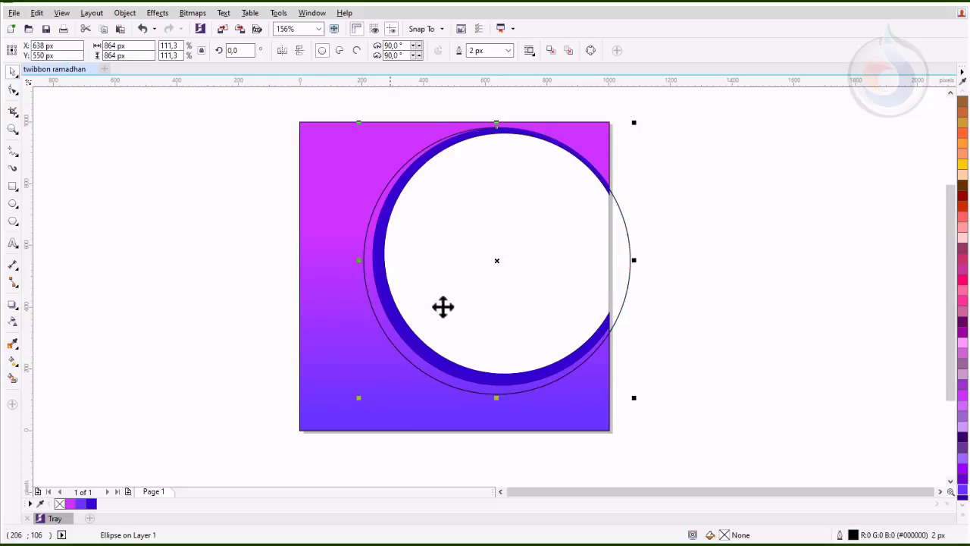
pyautogui.moveTo(635, 125); pyautogui.dragTo(642, 117)
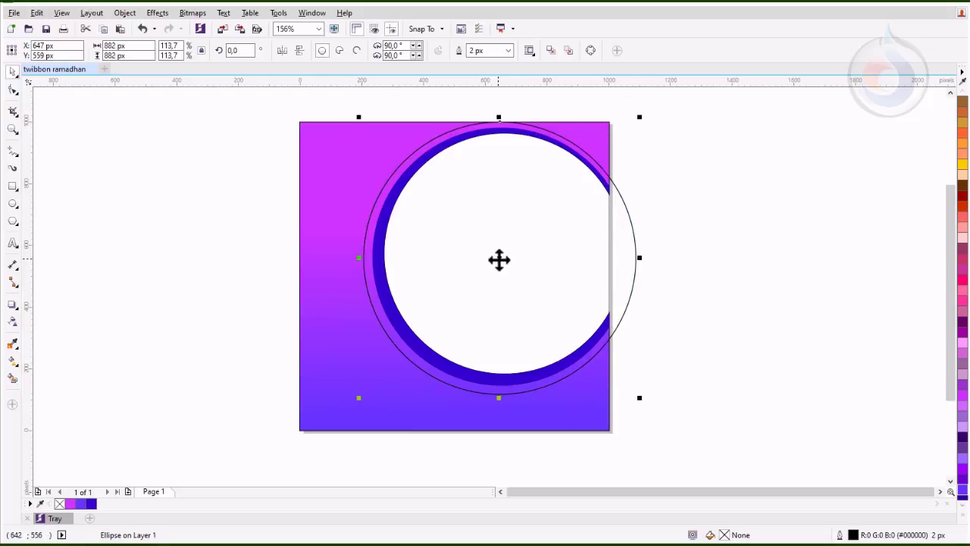
pyautogui.moveTo(499, 260); pyautogui.dragTo(500, 259)
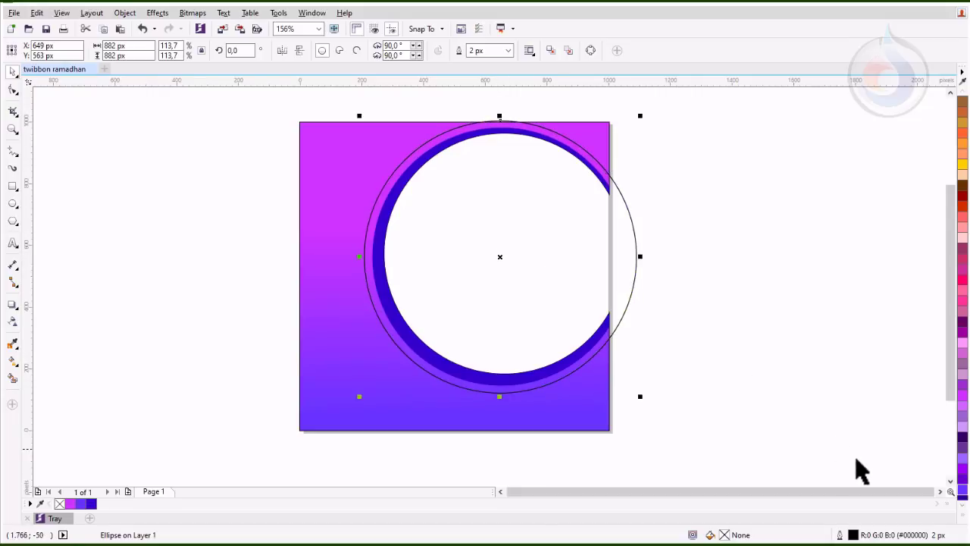
# Colour the outer circle's outline white and convert the circle to curves.
pyautogui.click(960, 521)
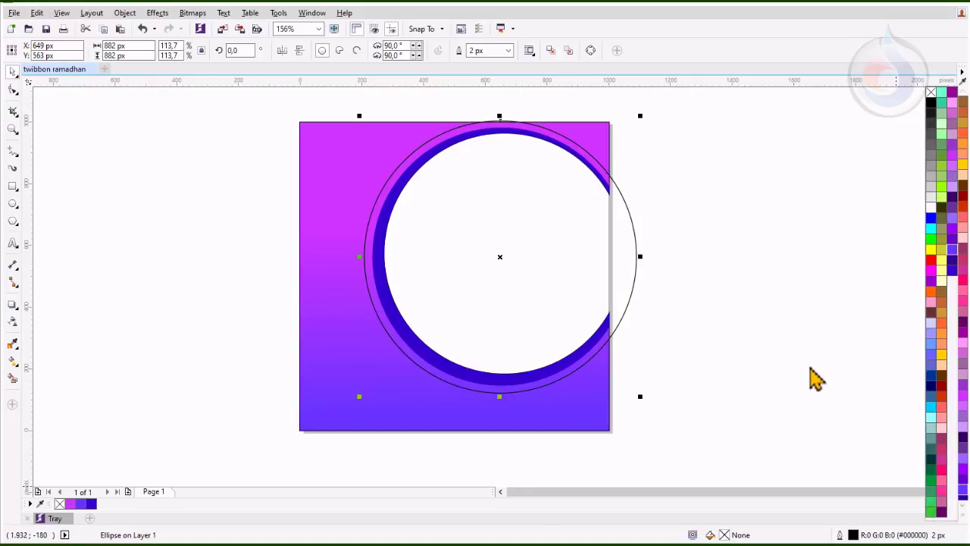
pyautogui.rightClick(932, 208)
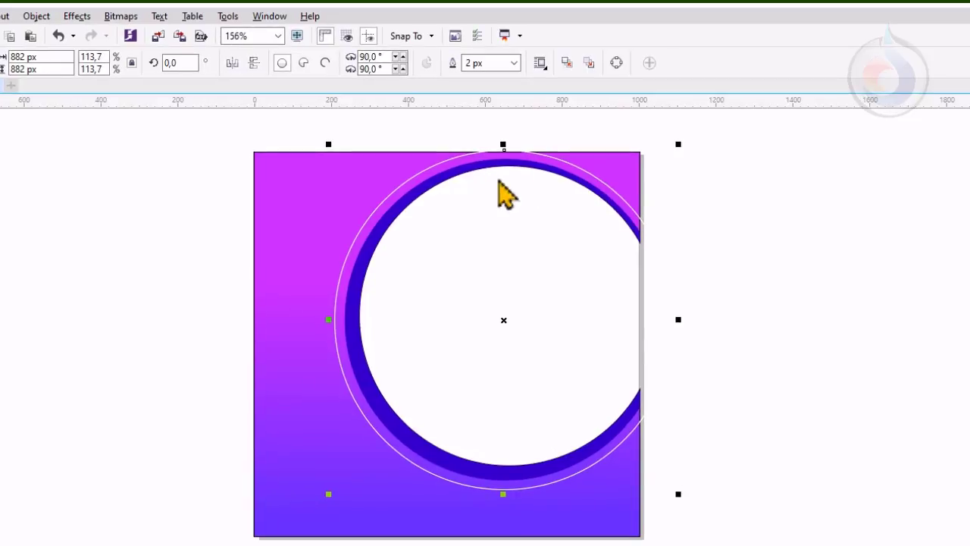
pyautogui.rightClick(448, 160)
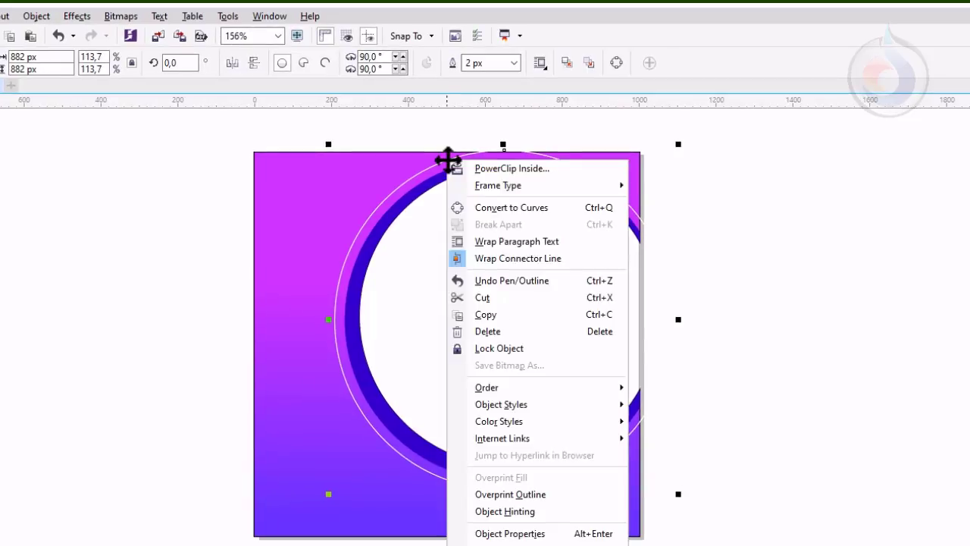
pyautogui.click(486, 208)
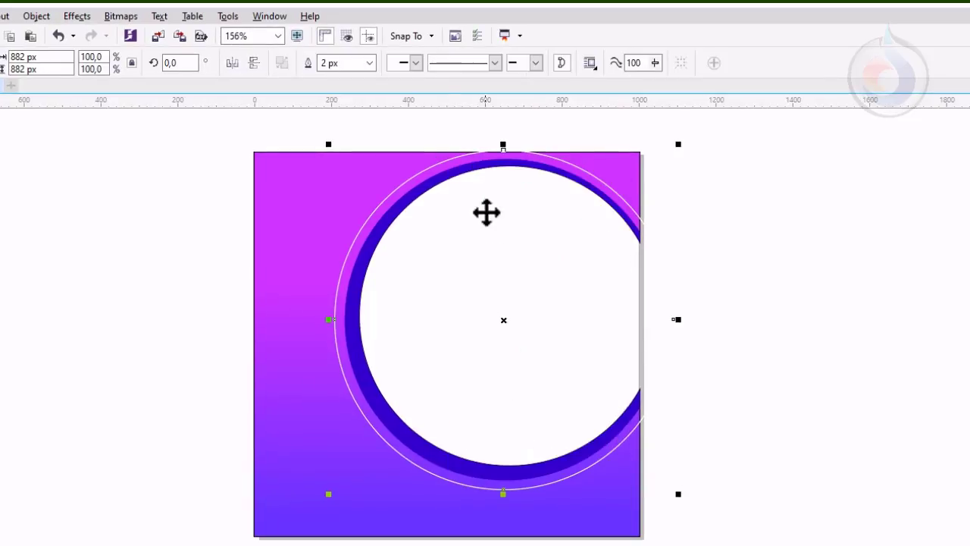
# Give the white outer circle a dashed outline 4 px wide.
pyautogui.click(484, 64)
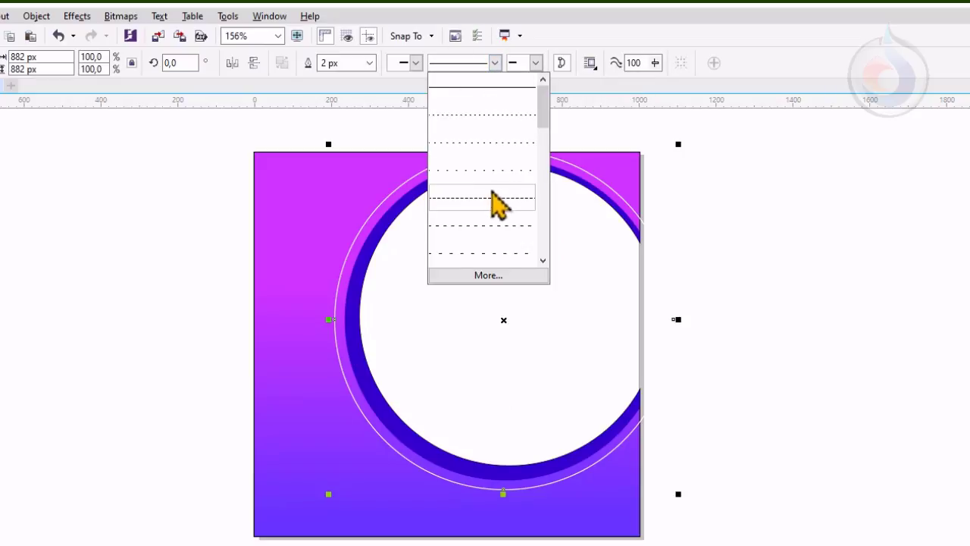
pyautogui.click(487, 220)
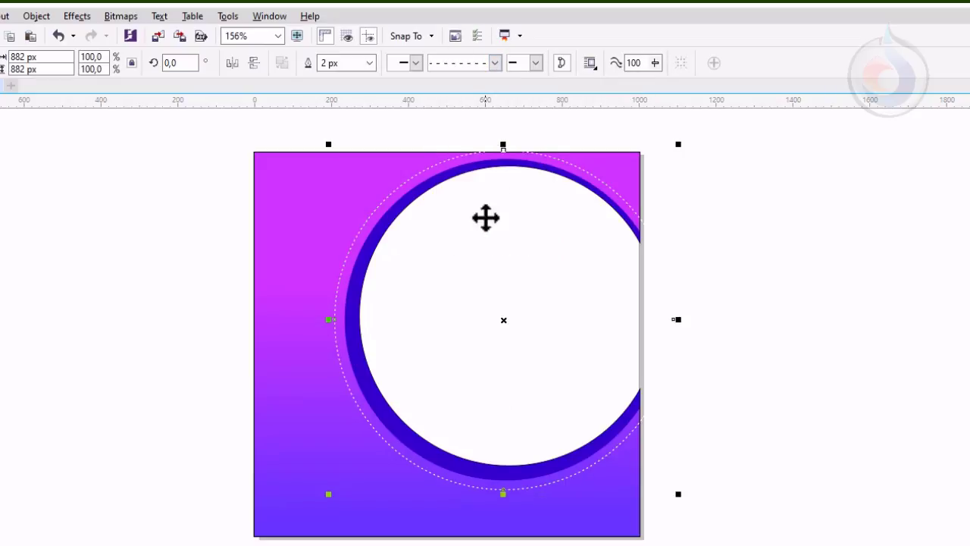
pyautogui.click(369, 63)
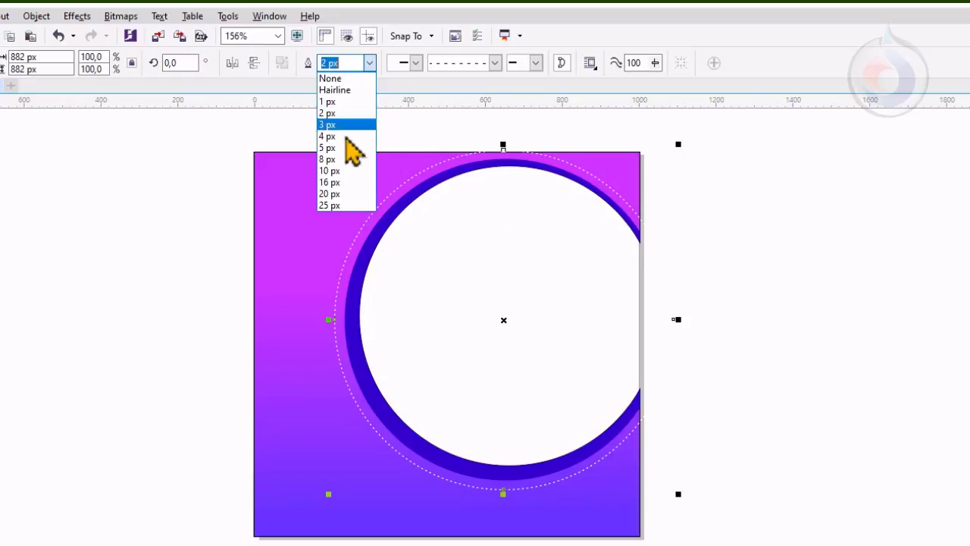
pyautogui.click(345, 136)
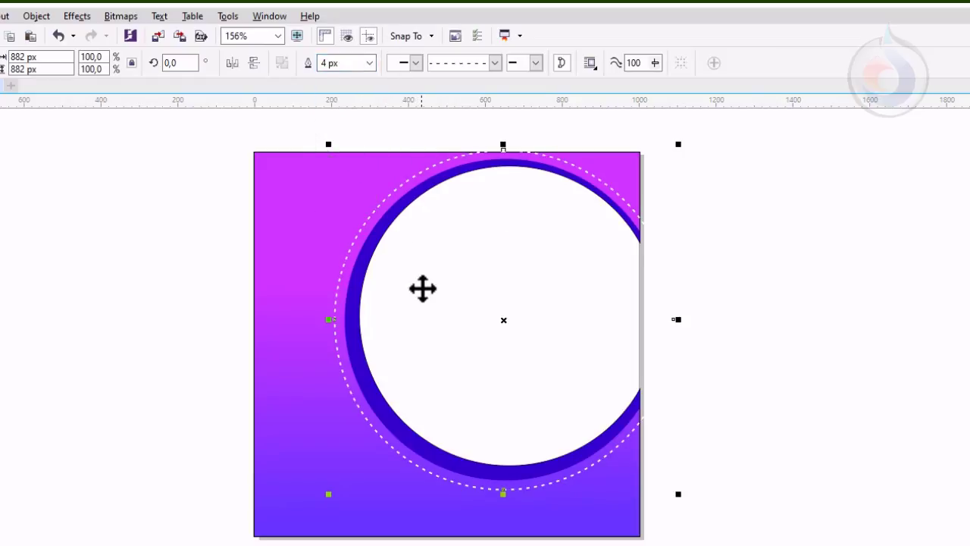
# PowerClip the dashed circle inside the gradient frame.
pyautogui.rightClick(381, 206)
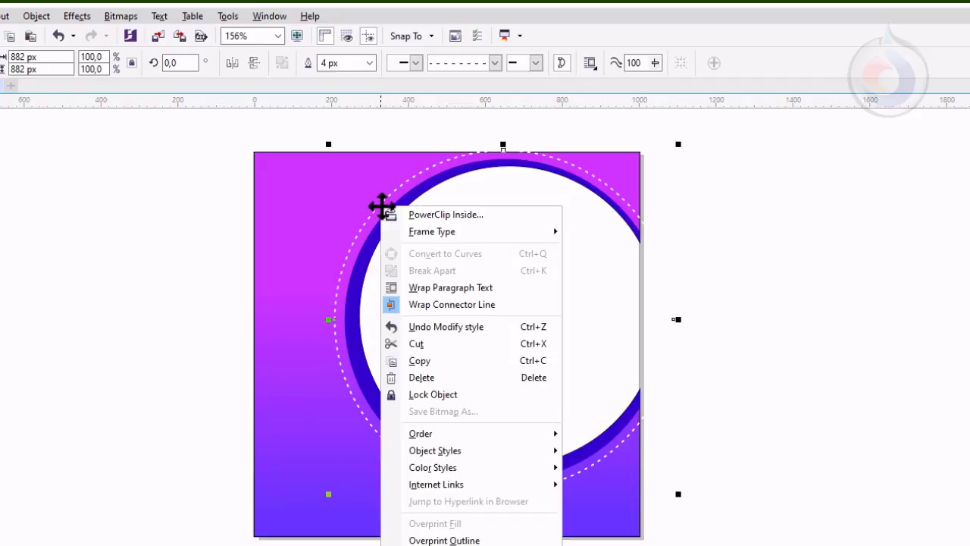
pyautogui.click(398, 218)
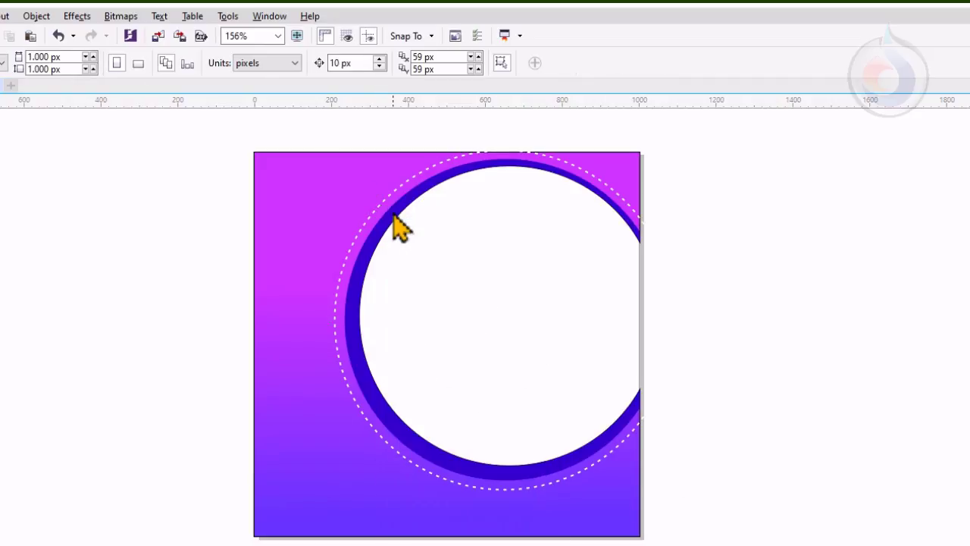
pyautogui.click(322, 195)
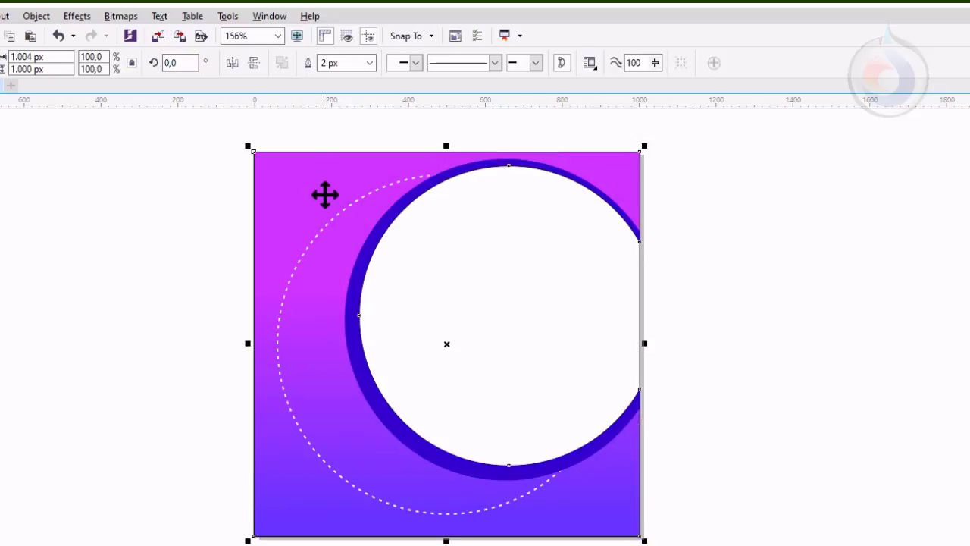
# Edit the PowerClip contents to reposition the dashed circle around the blue ring and enlarge it to about 889 px in diameter.
pyautogui.rightClick(325, 195)
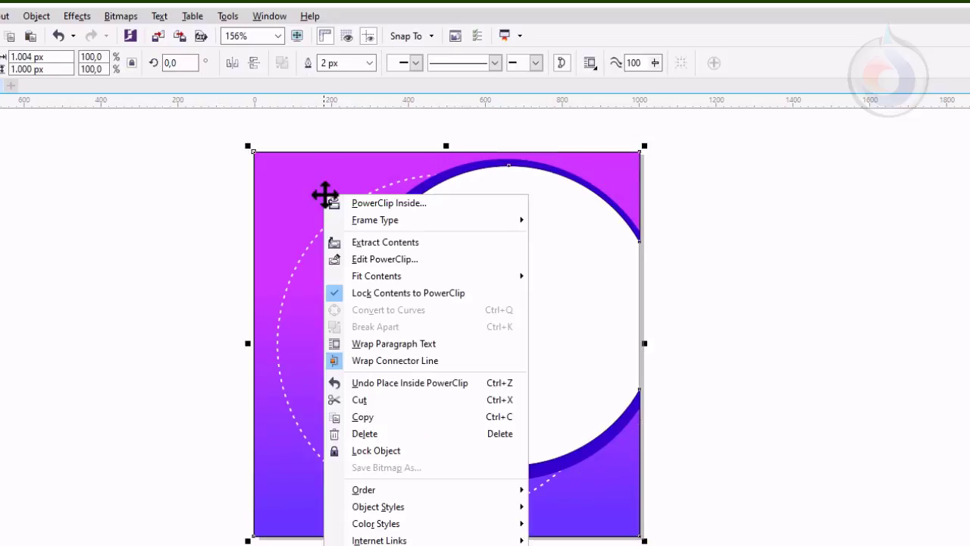
pyautogui.click(366, 259)
pyautogui.click(306, 356)
pyautogui.moveTo(306, 355); pyautogui.dragTo(367, 339)
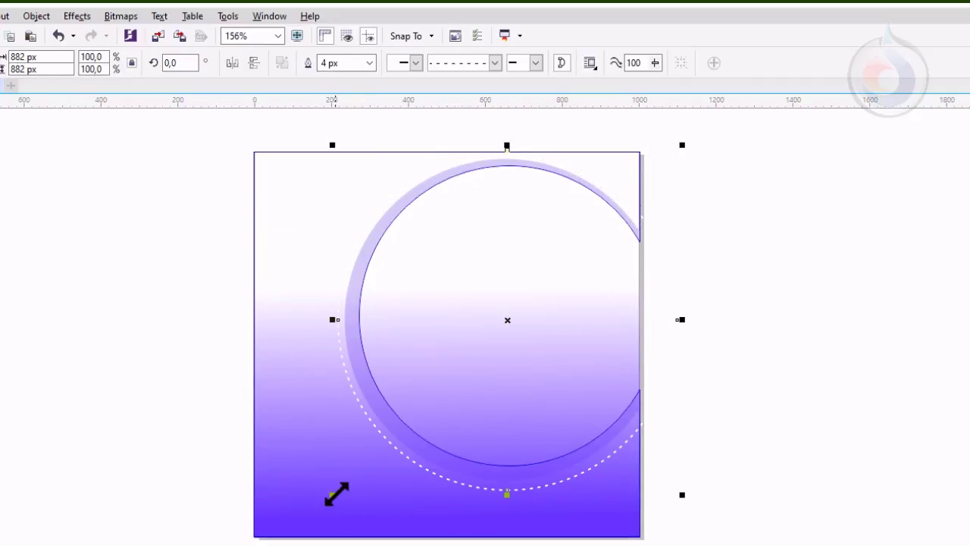
pyautogui.moveTo(334, 494); pyautogui.dragTo(329, 498)
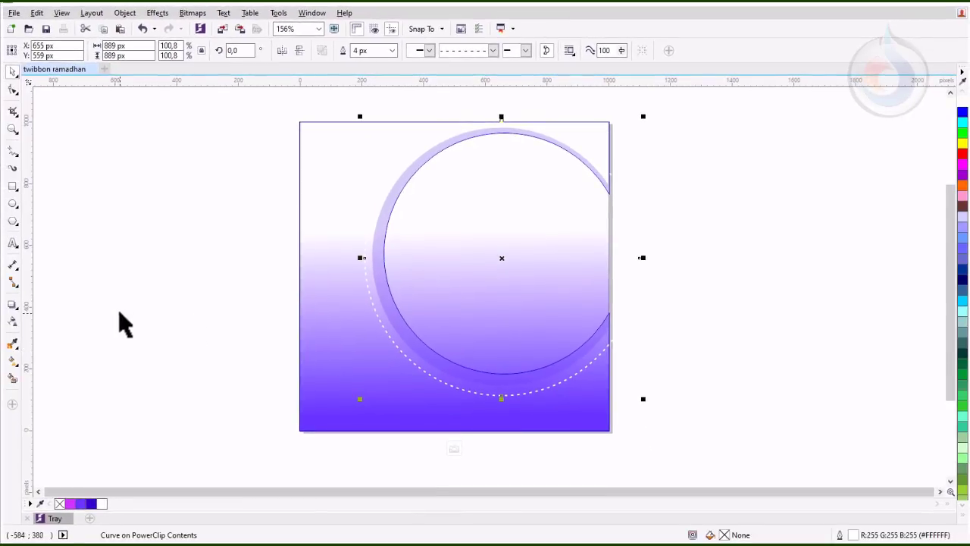
# Apply uniform transparency to the dashed circle and finish editing the PowerClip.
pyautogui.click(13, 321)
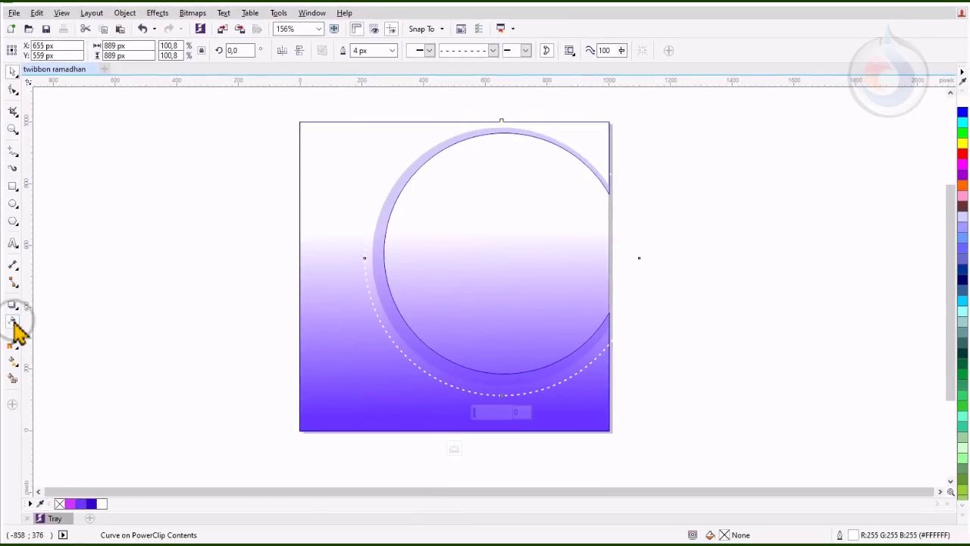
pyautogui.click(29, 50)
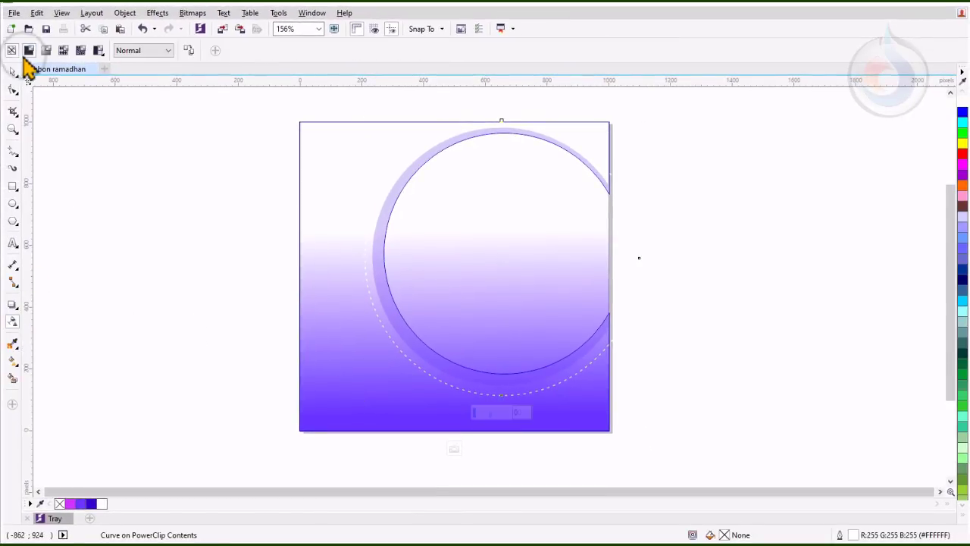
pyautogui.rightClick(481, 198)
pyautogui.click(513, 236)
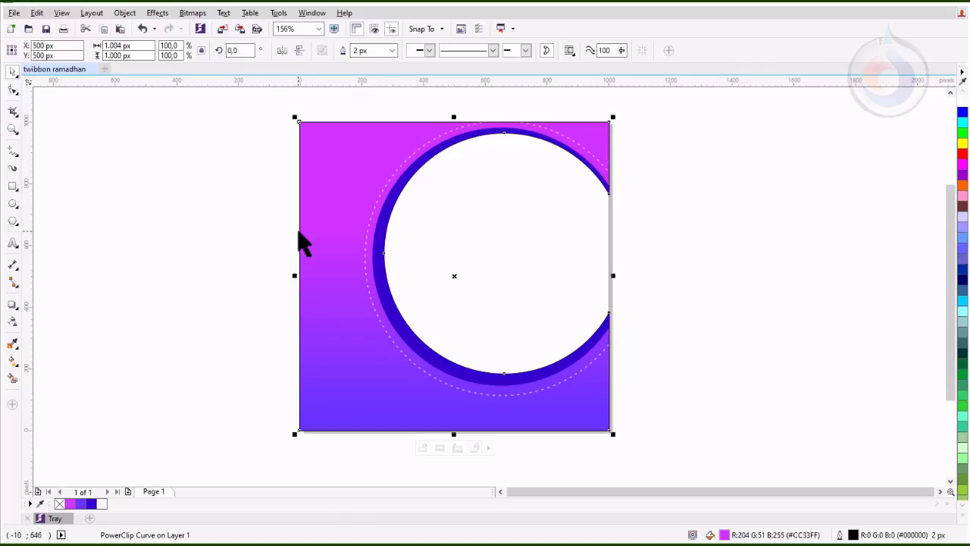
pyautogui.click(217, 258)
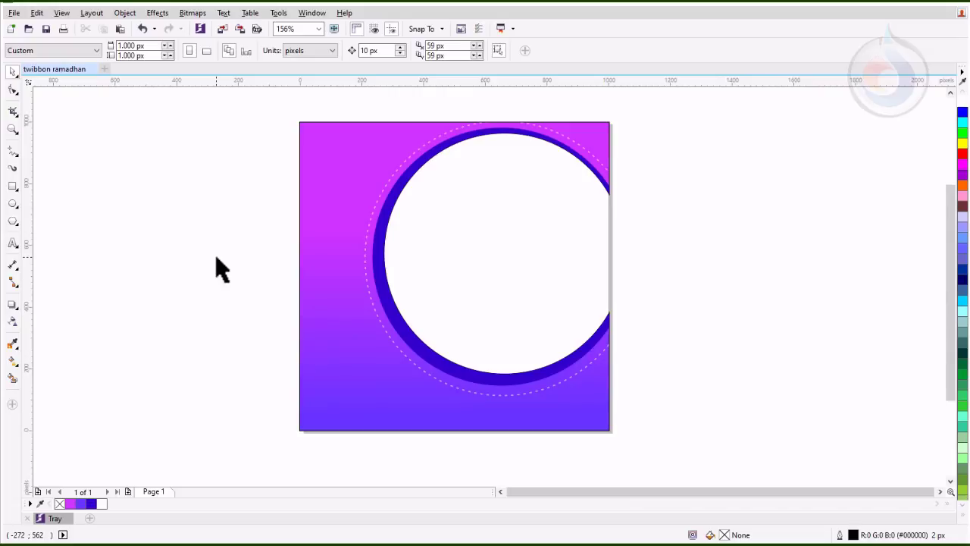
# Draw a circle about 140 px in diameter in the empty area outside the frame.
pyautogui.click(12, 204)
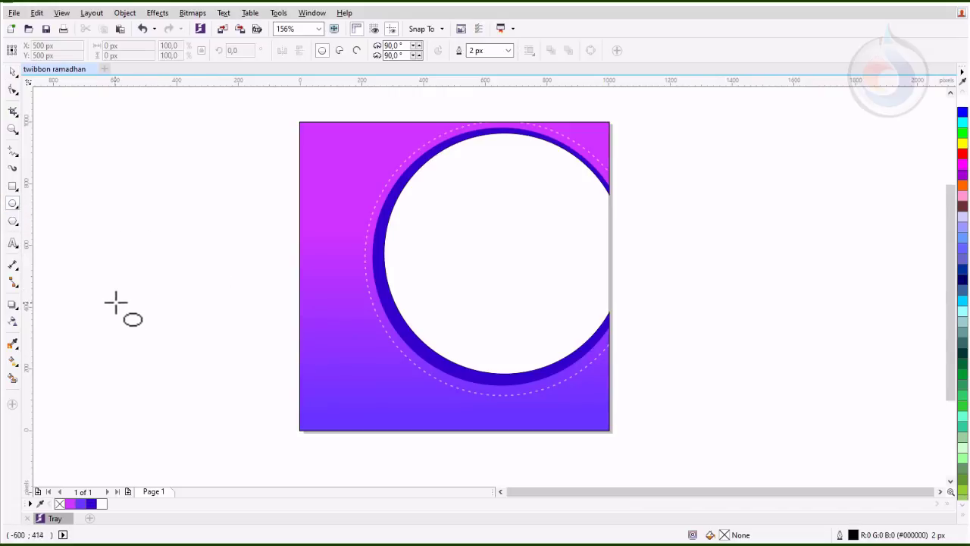
pyautogui.moveTo(130, 309); pyautogui.dragTo(178, 354)
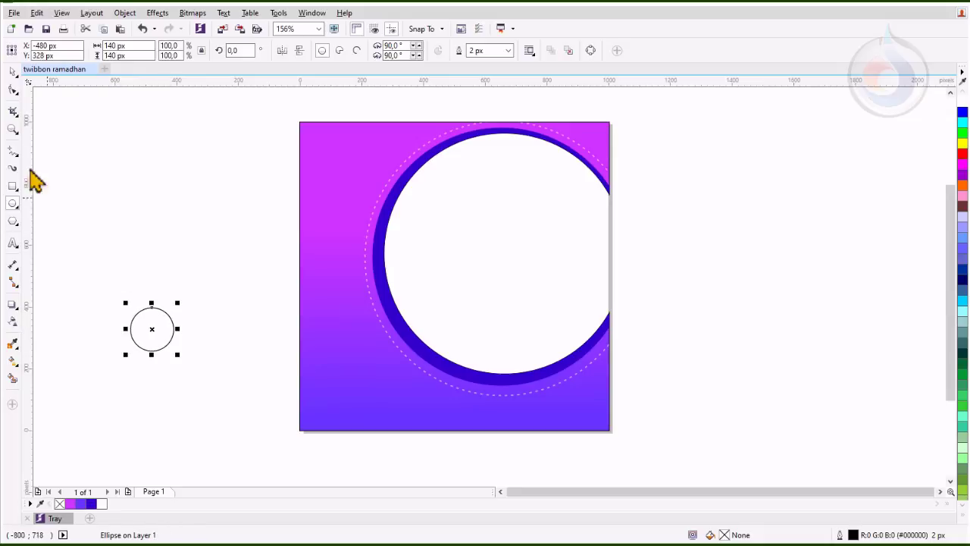
pyautogui.click(13, 71)
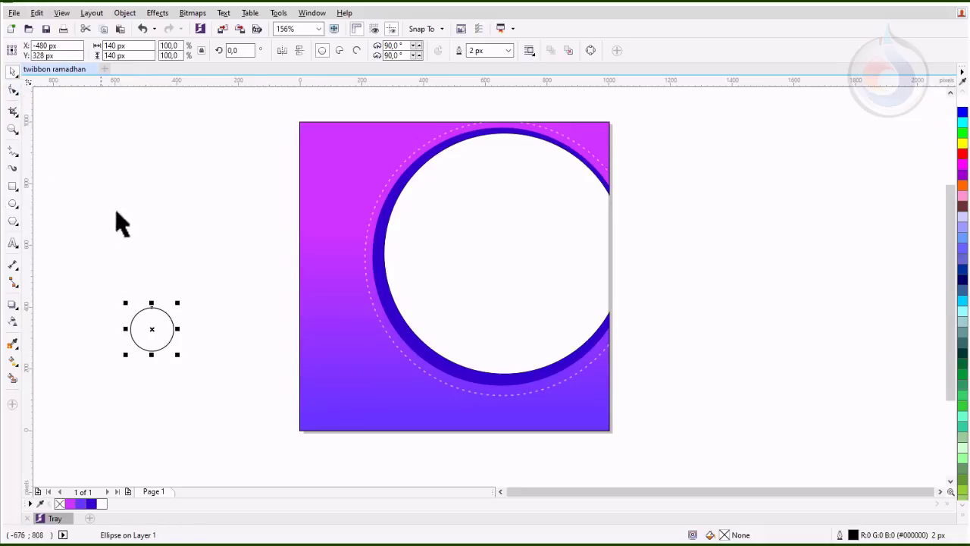
# Duplicate the circle into an uneven row of ten overlapping circles, with some copies reduced to about 114 px in diameter.
pyautogui.moveTo(151, 323); pyautogui.dragTo(172, 339)
pyautogui.rightClick(171, 339)
pyautogui.moveTo(147, 371); pyautogui.dragTo(282, 321)
pyautogui.rightClick(235, 334)
pyautogui.rightClick(250, 341)
pyautogui.rightClick(283, 321)
pyautogui.moveTo(134, 346); pyautogui.dragTo(121, 323)
pyautogui.rightClick(121, 323)
pyautogui.moveTo(121, 322); pyautogui.dragTo(71, 304)
pyautogui.rightClick(98, 321)
pyautogui.rightClick(71, 305)
pyautogui.moveTo(256, 341); pyautogui.dragTo(310, 323)
pyautogui.rightClick(310, 322)
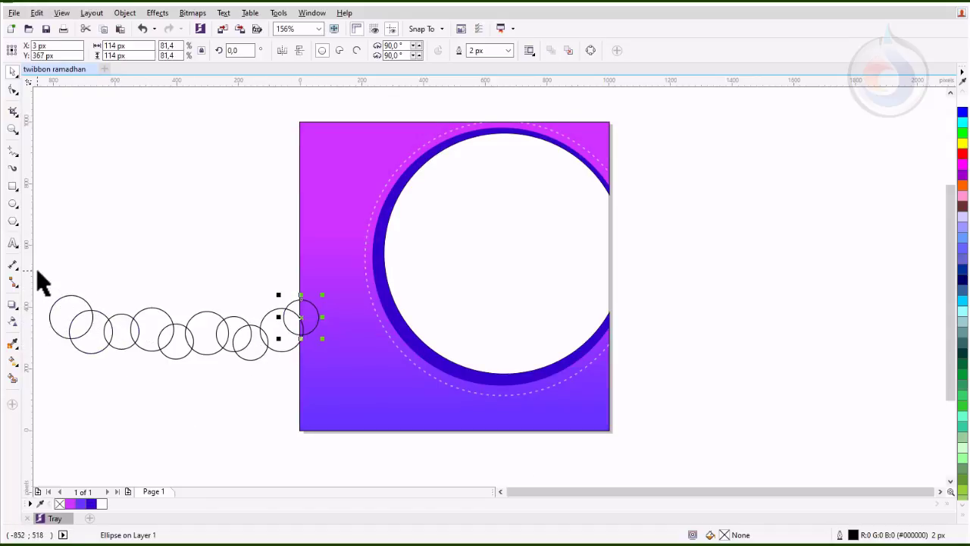
# Weld the ten overlapping circles into one cloud outline and shift it slightly towards the frame.
pyautogui.moveTo(44, 274); pyautogui.dragTo(303, 391)
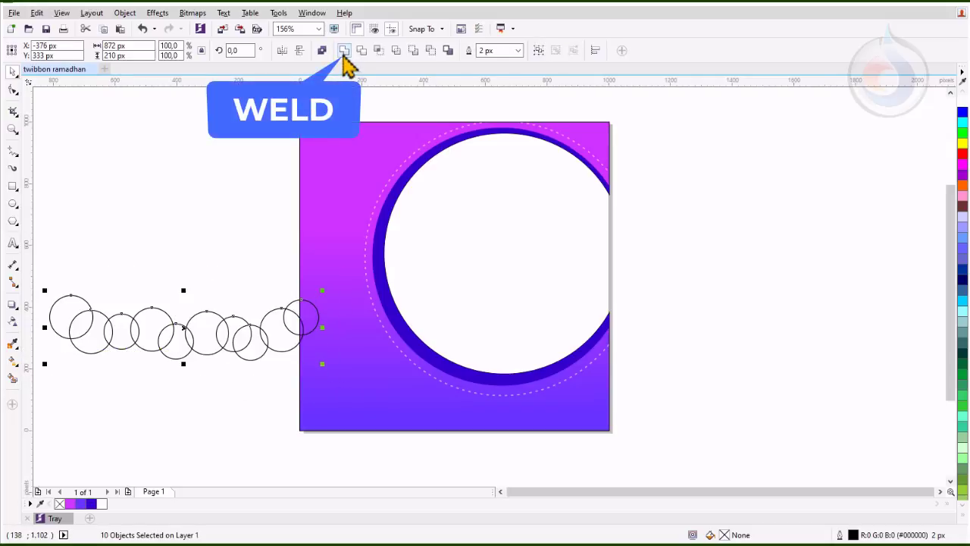
pyautogui.click(343, 50)
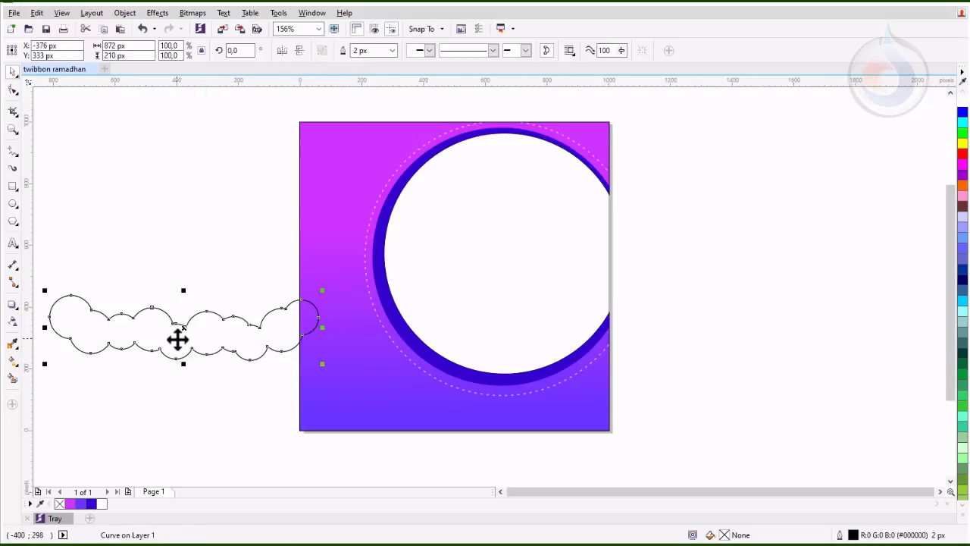
pyautogui.moveTo(178, 339); pyautogui.dragTo(190, 342)
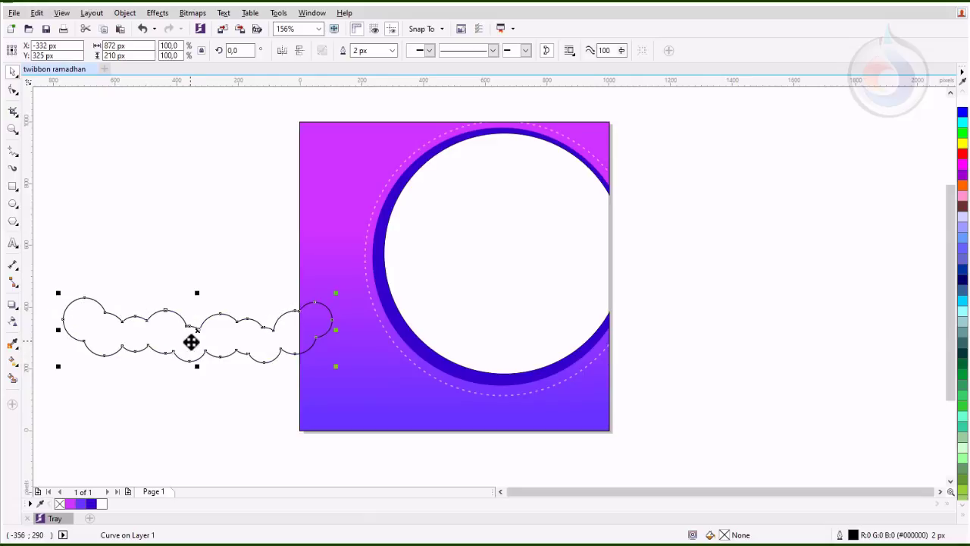
# Draw a rectangle about 860 × 396 px overlapping the cloud outline's lower half and weld both shapes together.
pyautogui.click(12, 187)
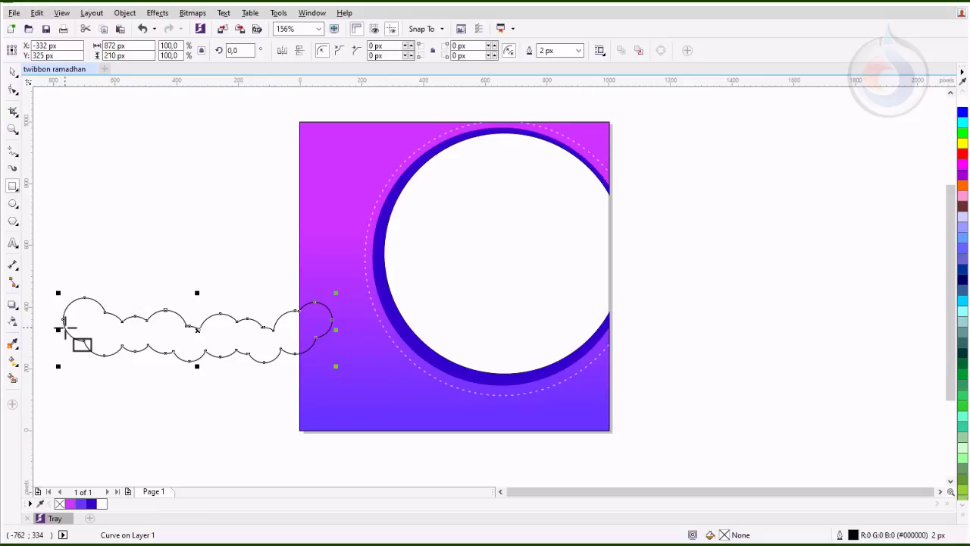
pyautogui.moveTo(63, 327); pyautogui.dragTo(331, 455)
pyautogui.press('space')
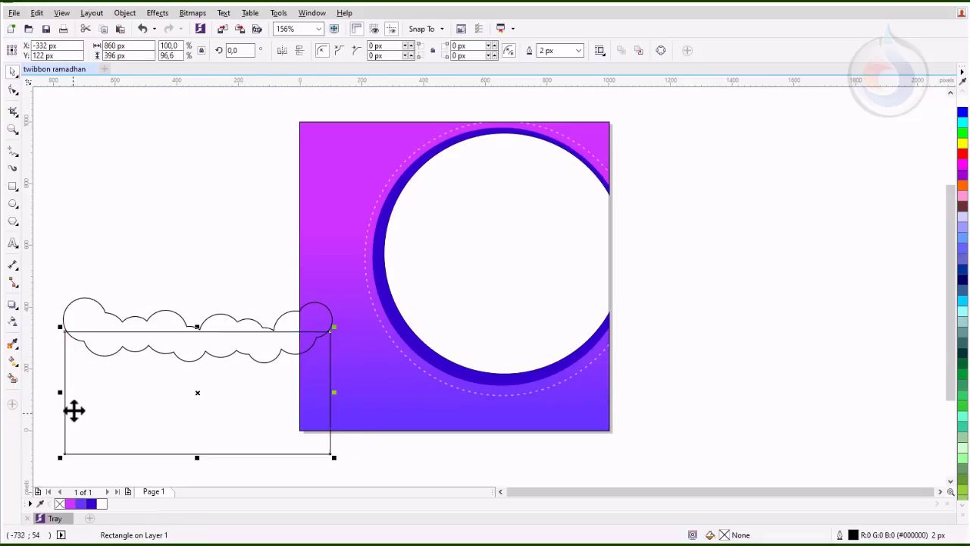
pyautogui.click(130, 287)
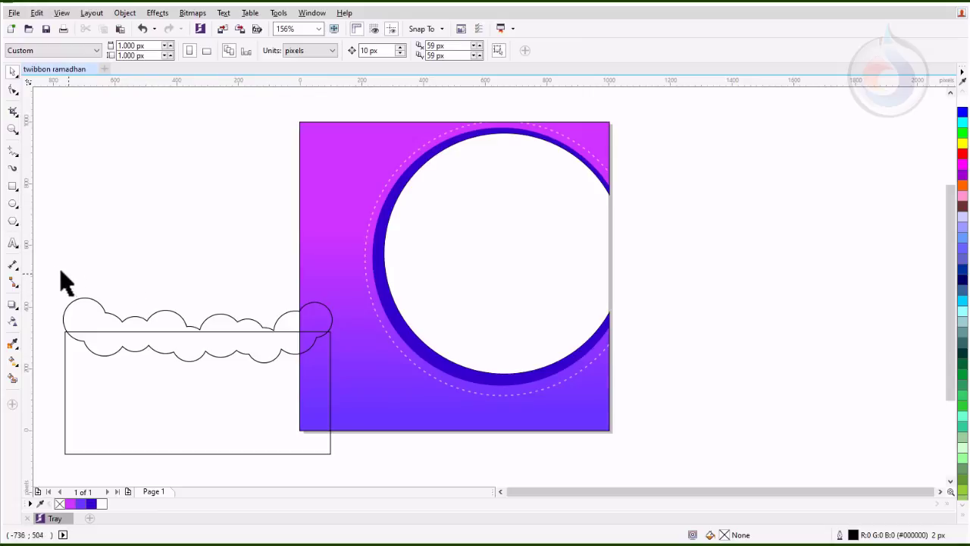
pyautogui.moveTo(46, 265); pyautogui.dragTo(353, 468)
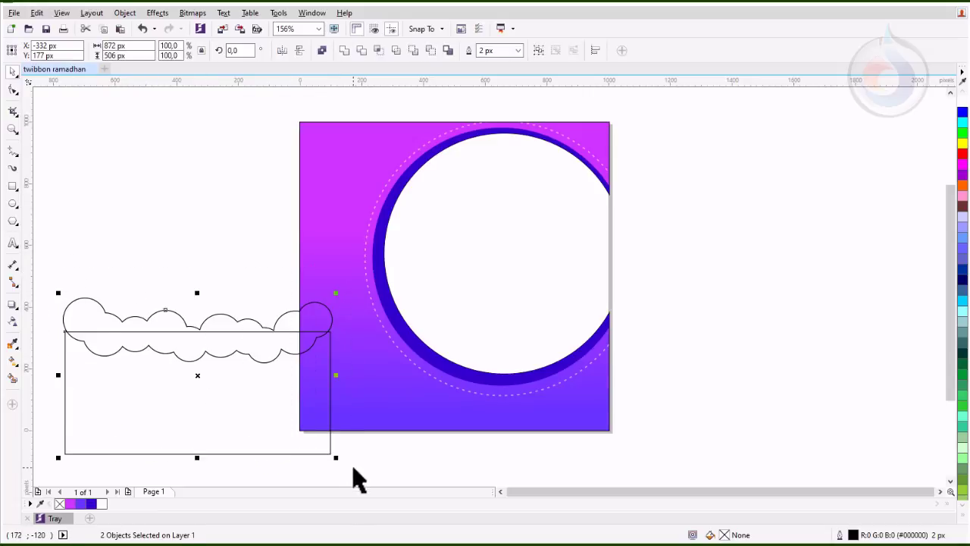
pyautogui.click(346, 54)
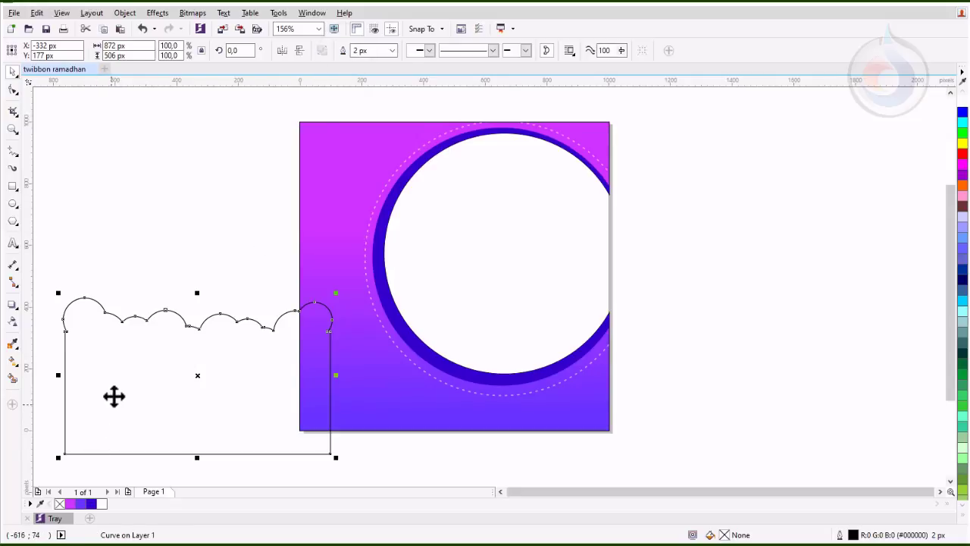
# Move the cloud shape over the frame's lower part and fill it white with no outline.
pyautogui.moveTo(130, 374); pyautogui.dragTo(303, 376)
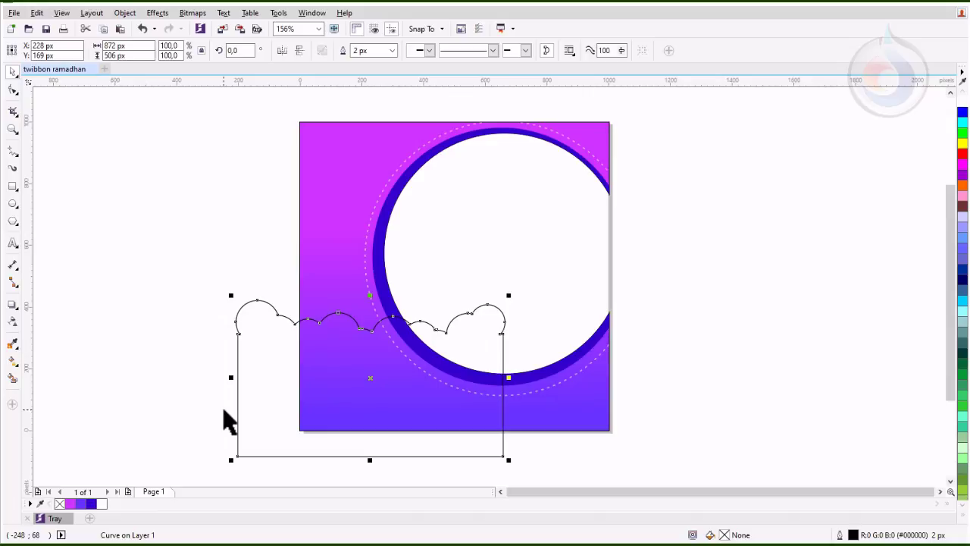
pyautogui.click(101, 503)
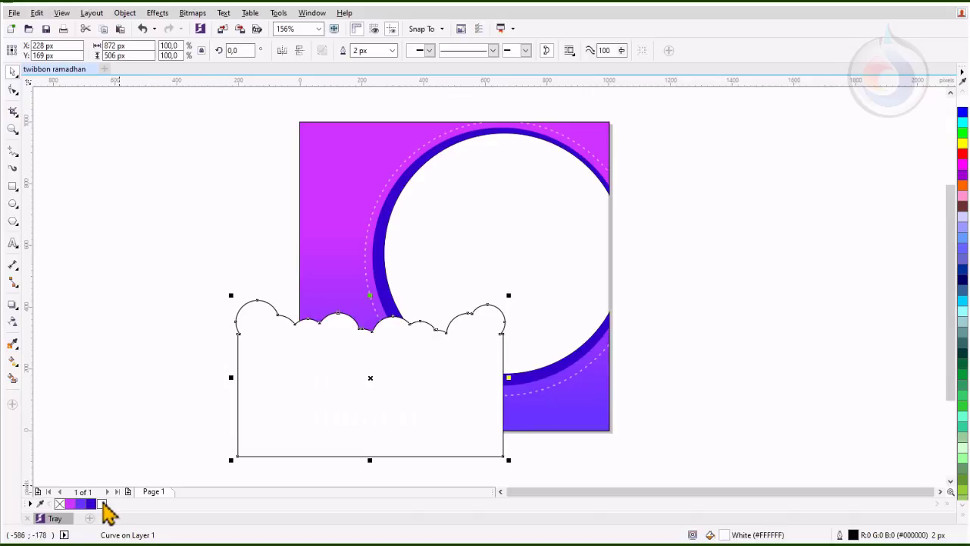
pyautogui.rightClick(59, 503)
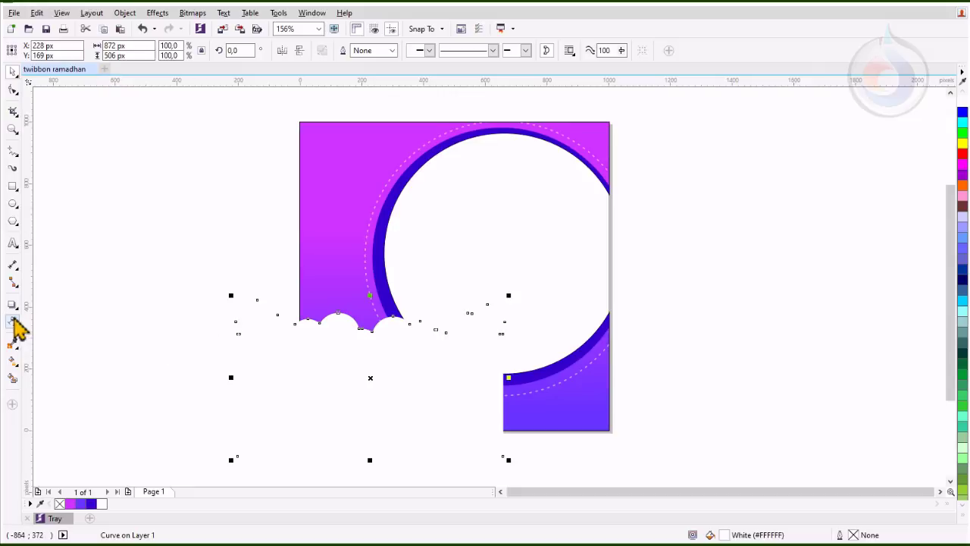
# Apply a uniform transparency of 50 to the white cloud shape.
pyautogui.click(14, 321)
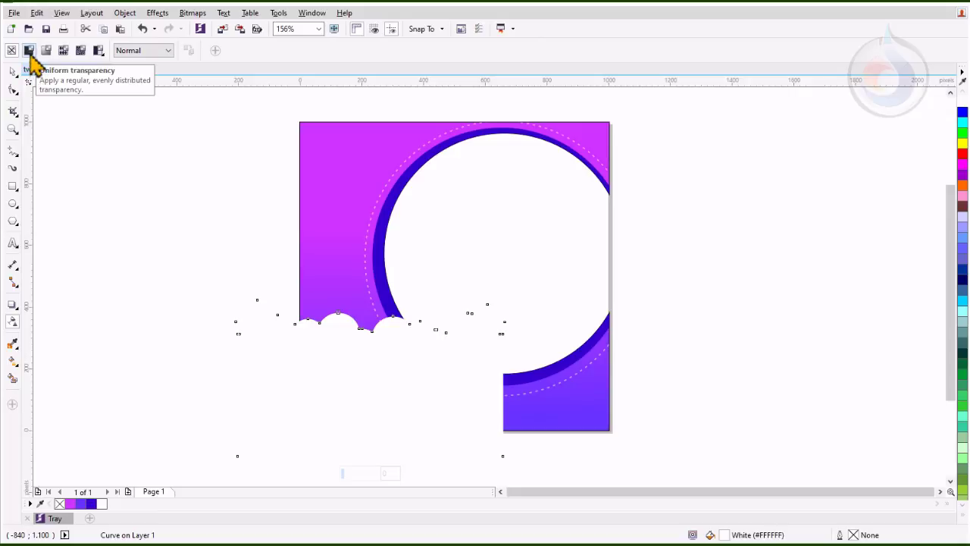
pyautogui.click(30, 53)
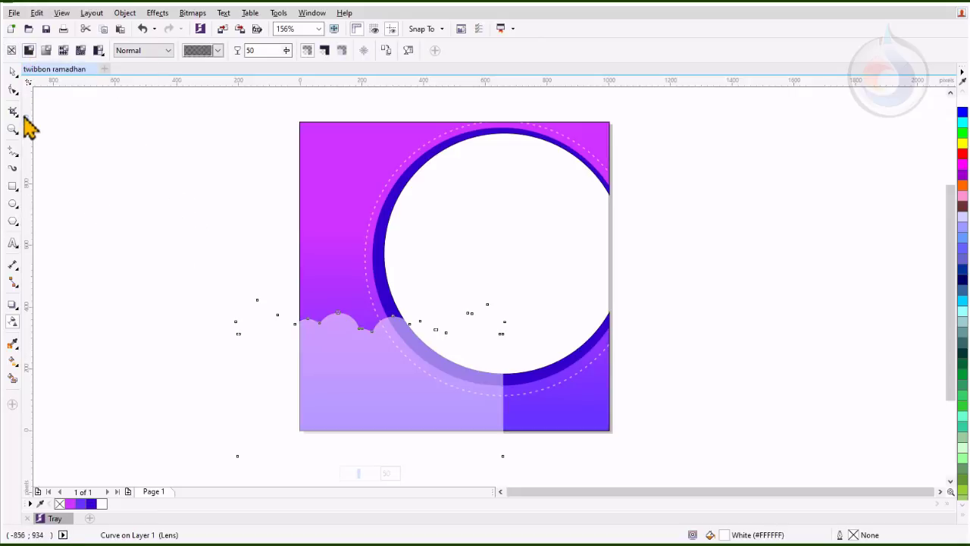
pyautogui.click(12, 71)
# Move the cloud shape to the frame's bottom edge and enlarge it to about 1100 × 539 px so it spans the full width.
pyautogui.moveTo(321, 352); pyautogui.dragTo(372, 394)
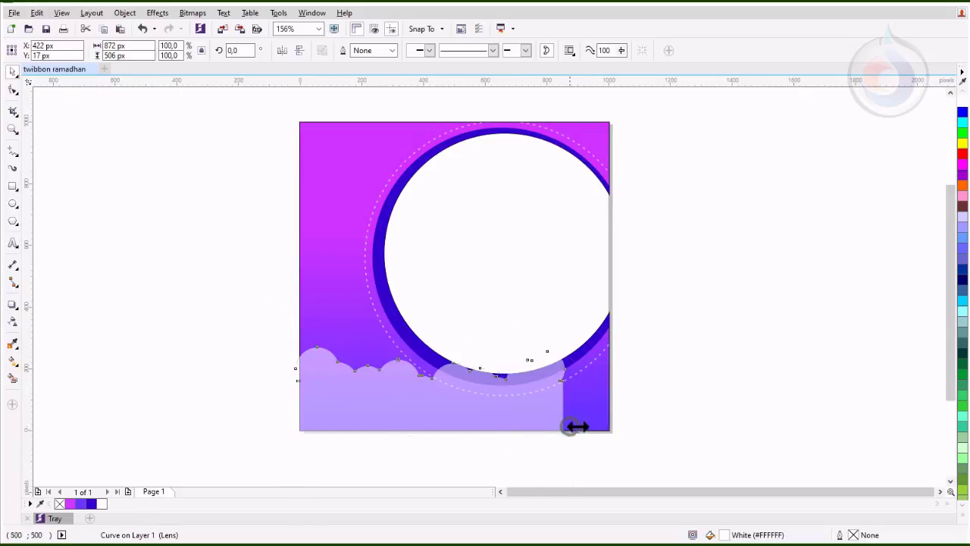
pyautogui.moveTo(576, 426); pyautogui.dragTo(622, 432)
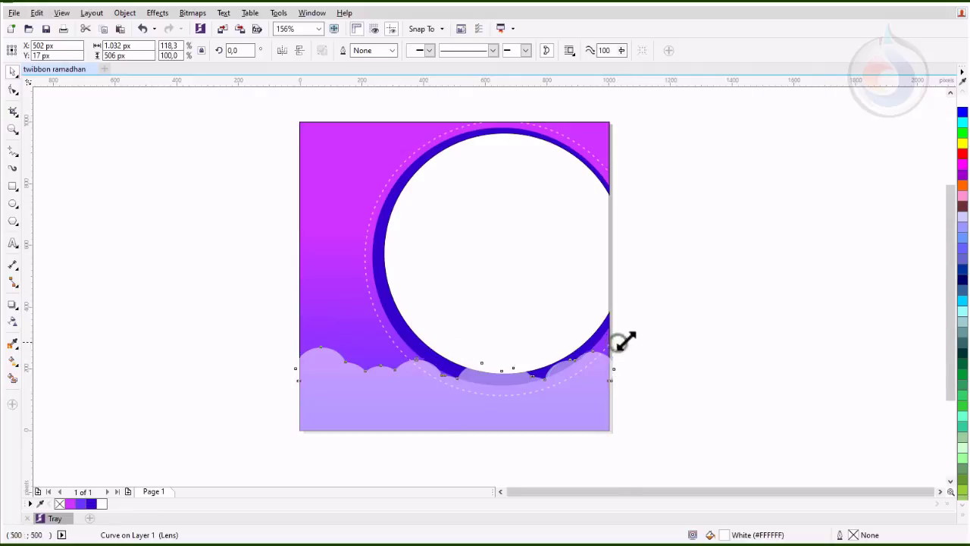
pyautogui.moveTo(620, 342); pyautogui.dragTo(639, 332)
pyautogui.moveTo(427, 409); pyautogui.dragTo(417, 409)
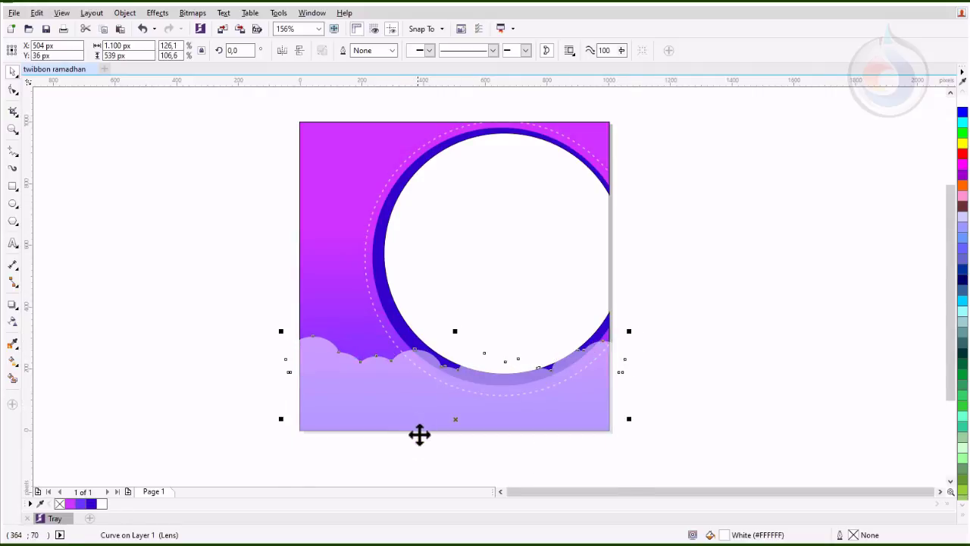
# Duplicate the translucent cloud shape and offset the two copies so they form overlapping layers along the frame's bottom edge.
pyautogui.rightClick(389, 372)
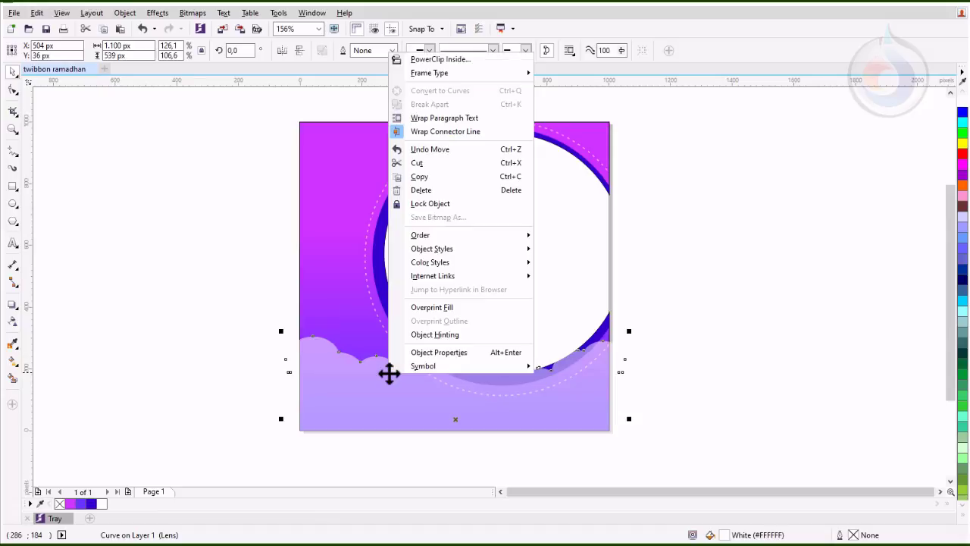
pyautogui.click(447, 178)
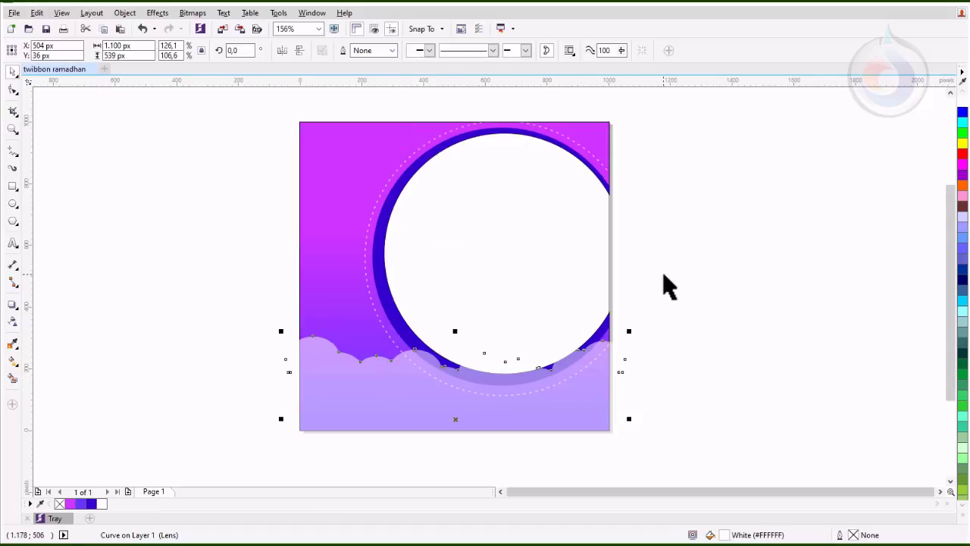
pyautogui.moveTo(598, 401); pyautogui.dragTo(620, 411)
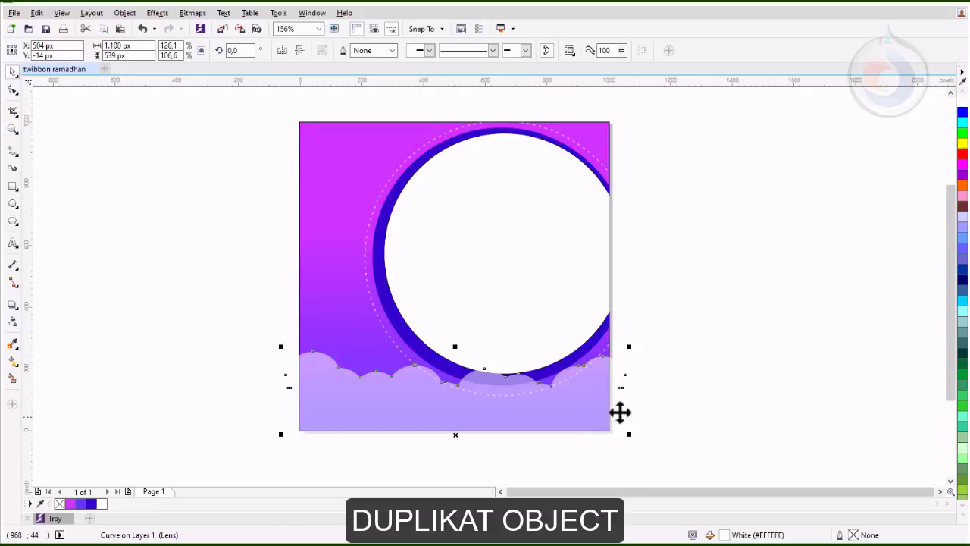
pyautogui.rightClick(696, 307)
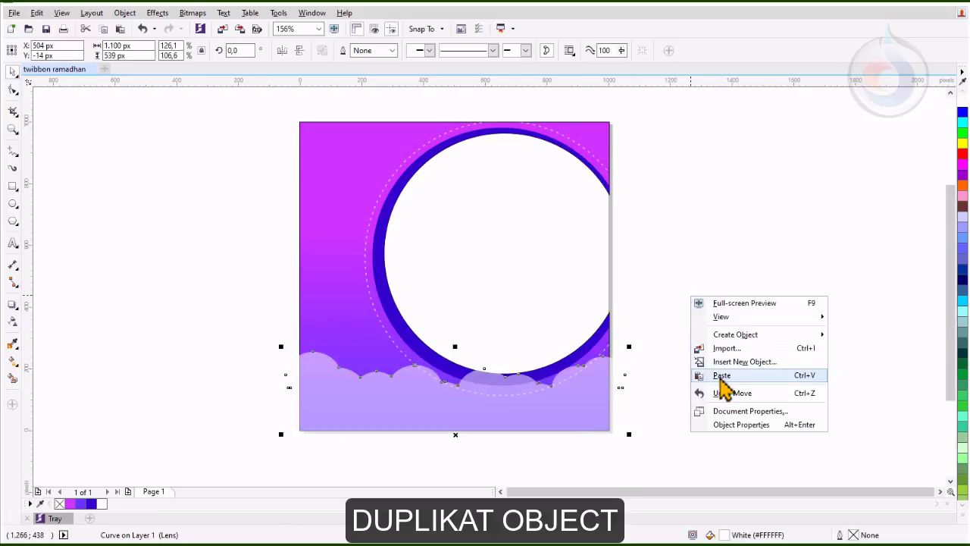
pyautogui.click(694, 373)
pyautogui.moveTo(362, 359); pyautogui.dragTo(486, 416)
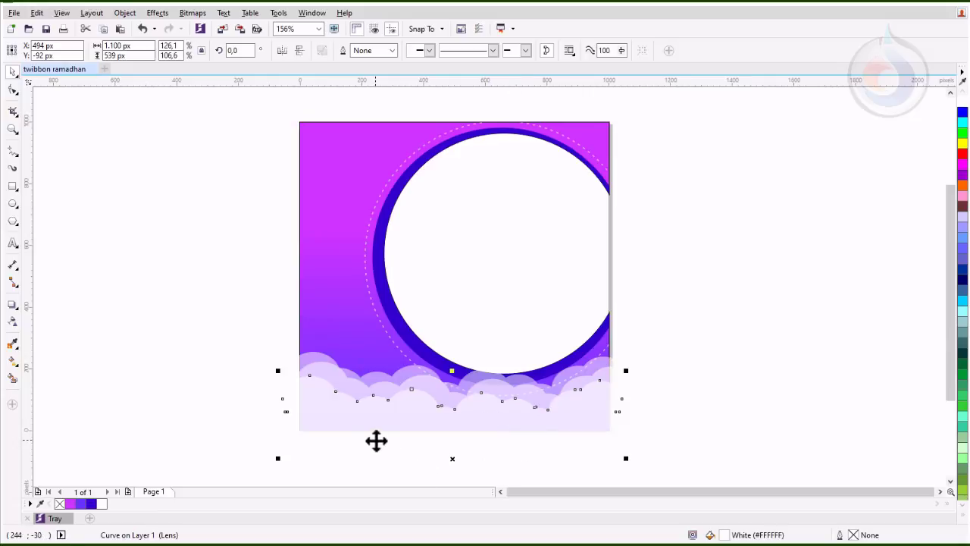
# Group the two cloud shapes and move the group slightly up over the frame's bottom edge.
pyautogui.moveTo(236, 327); pyautogui.dragTo(696, 455)
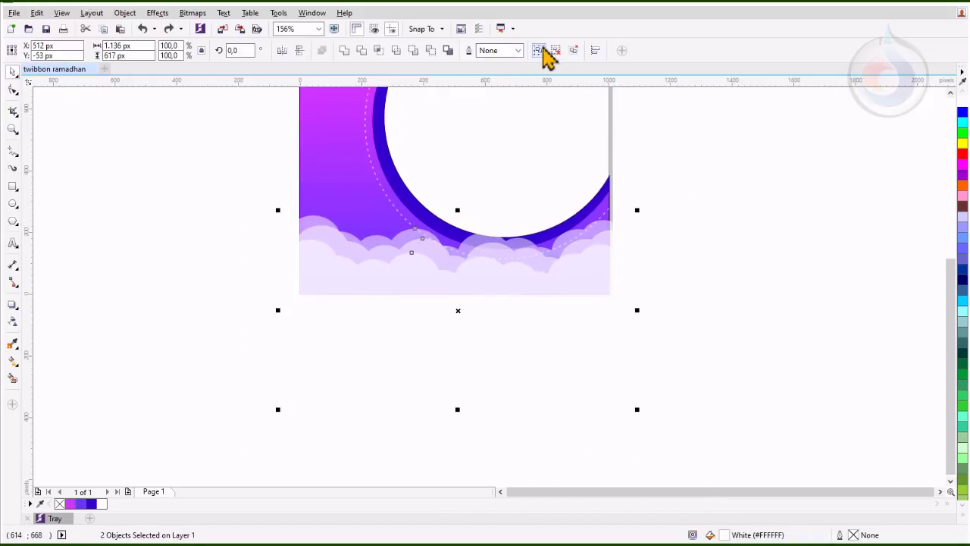
pyautogui.click(540, 51)
pyautogui.moveTo(394, 276); pyautogui.dragTo(397, 265)
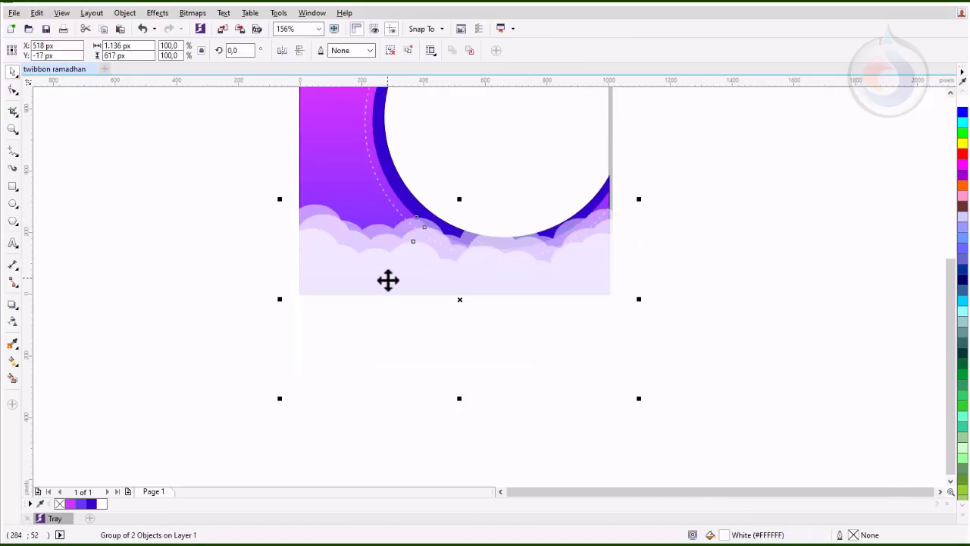
pyautogui.moveTo(338, 251); pyautogui.dragTo(335, 248)
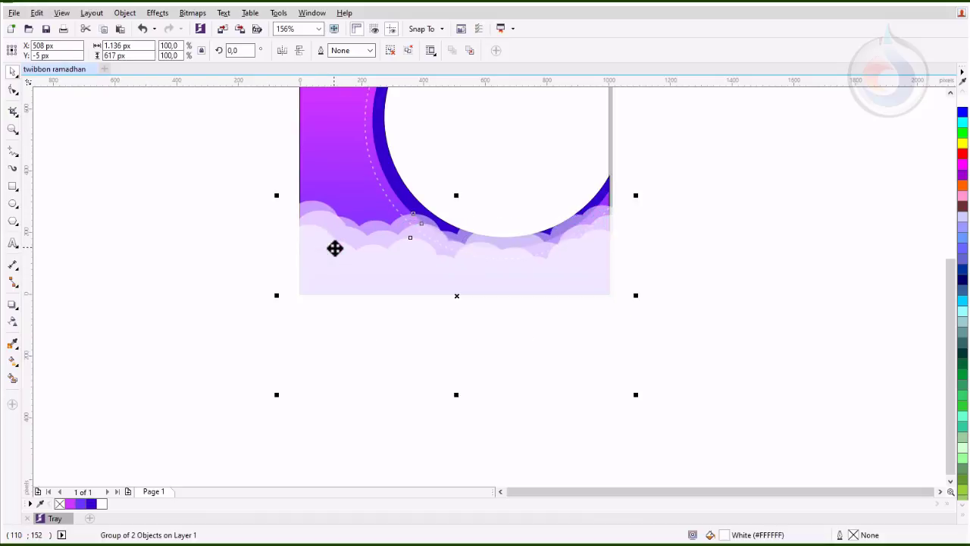
# PowerClip the cloud group inside the gradient frame shape.
pyautogui.rightClick(335, 248)
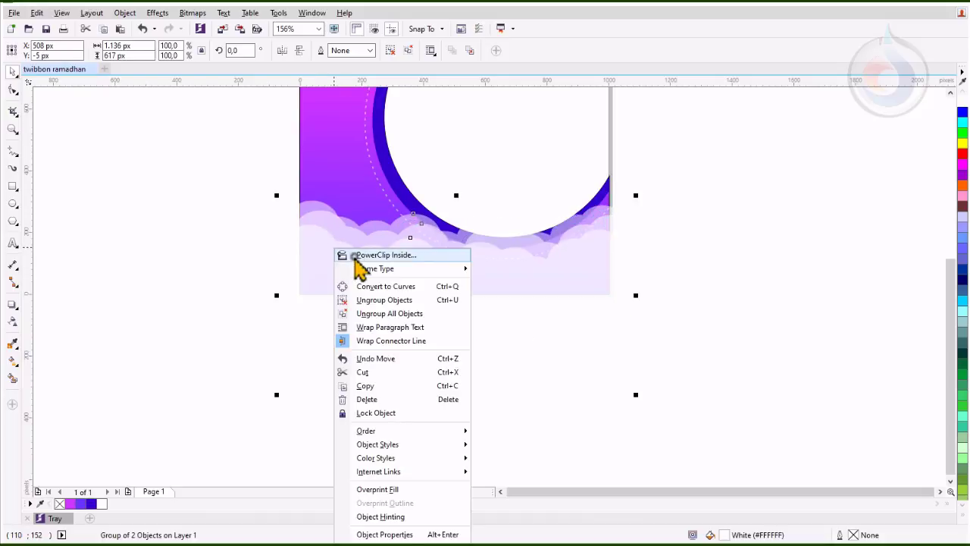
pyautogui.click(354, 256)
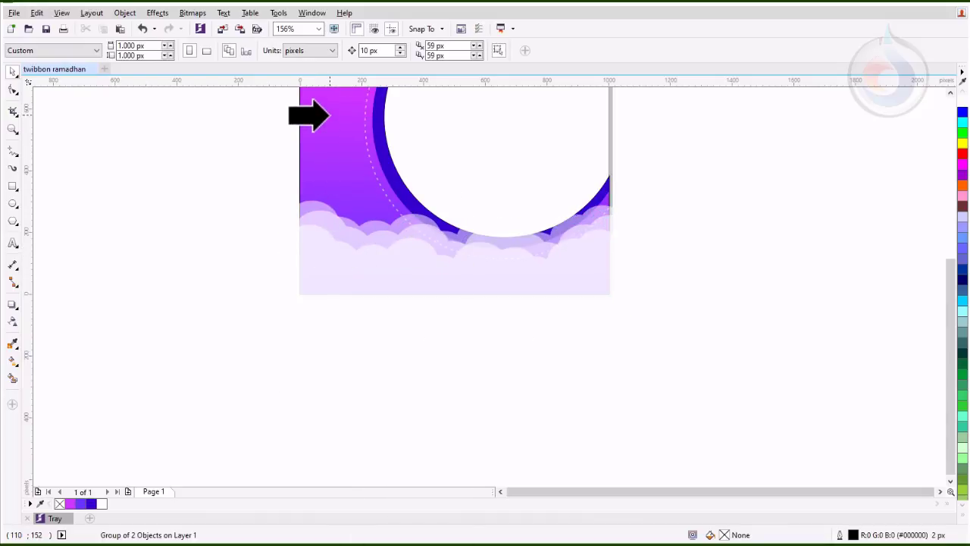
pyautogui.click(331, 115)
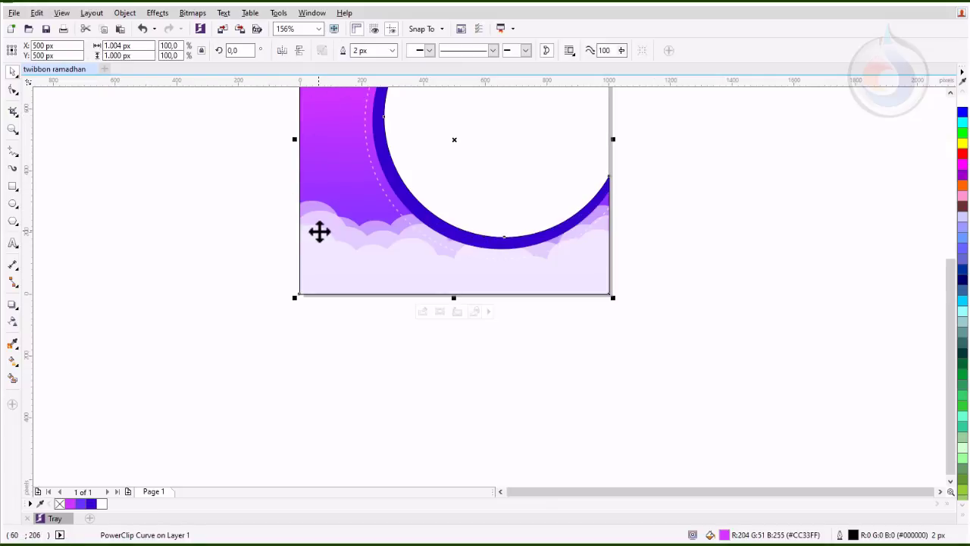
pyautogui.press('F4')
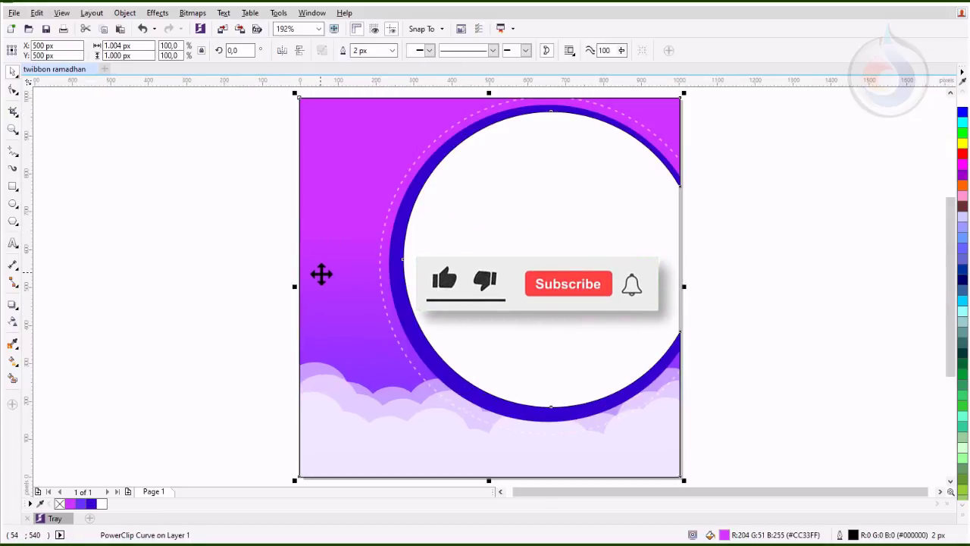
pyautogui.click(174, 262)
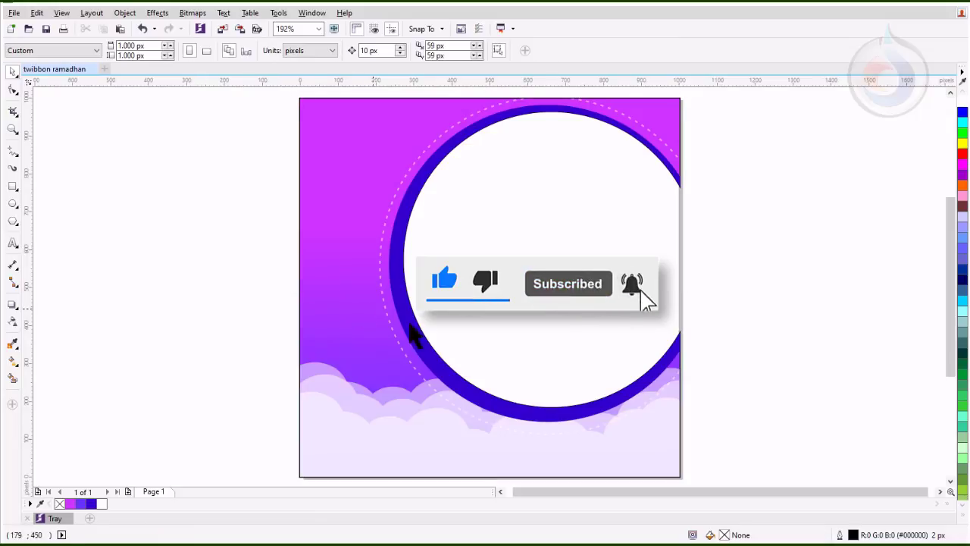
# Apply a uniform transparency of 71 to the dark blue ring around the photo opening.
pyautogui.click(425, 366)
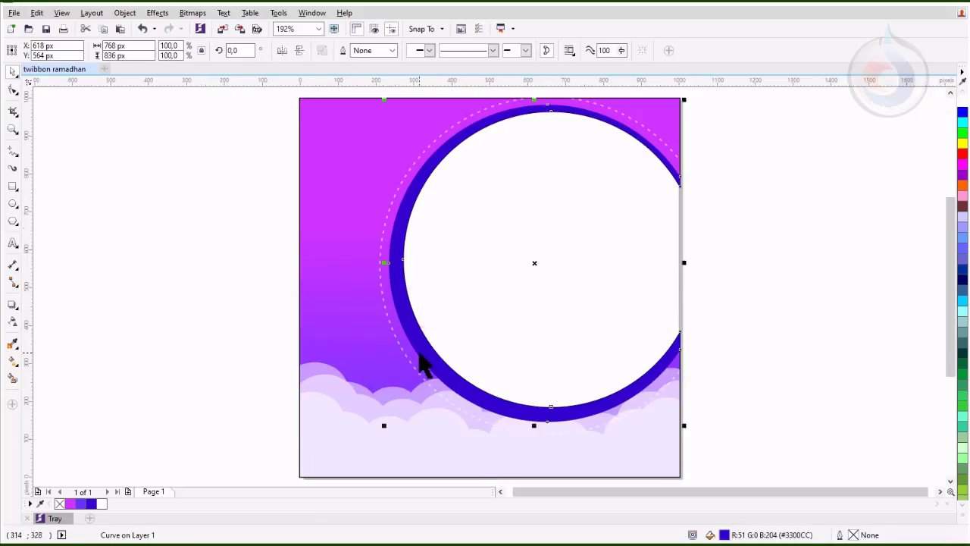
pyautogui.click(13, 322)
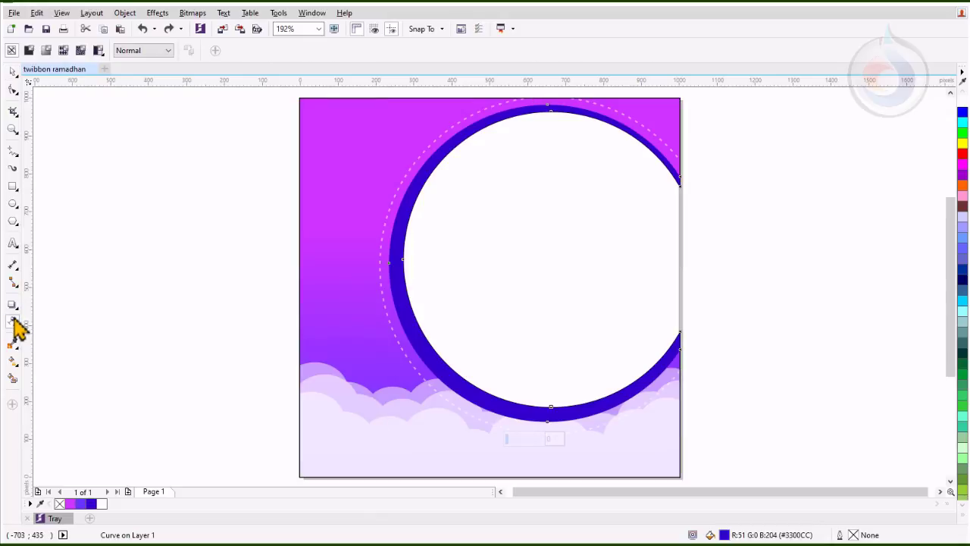
pyautogui.click(28, 50)
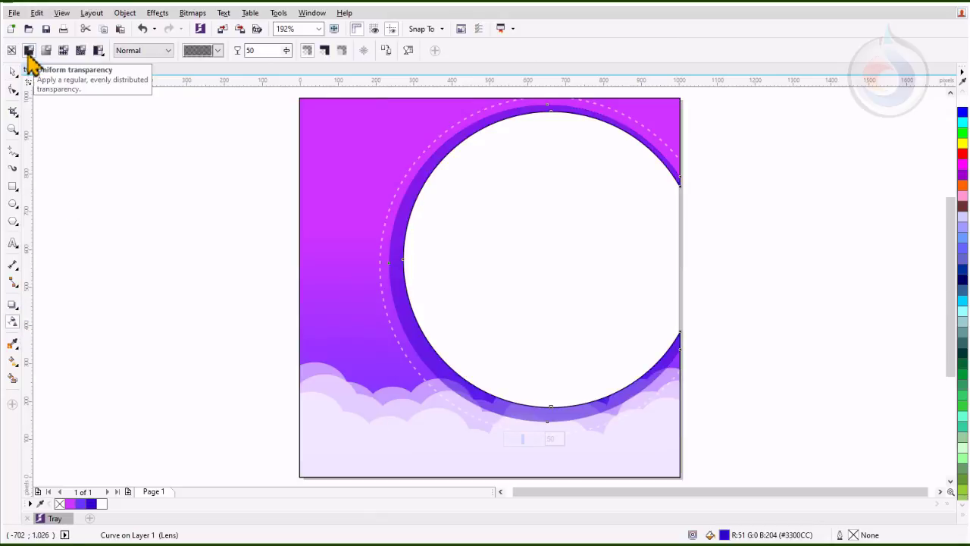
pyautogui.moveTo(288, 53)
pyautogui.mouseDown()
pyautogui.moveTo(277, 54)
pyautogui.moveTo(301, 67)
pyautogui.mouseUp()
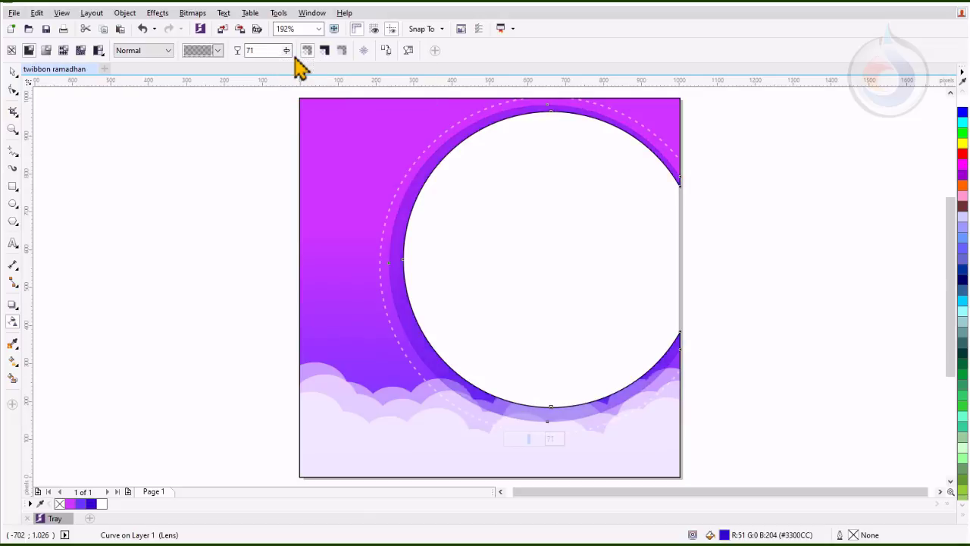
# Shrink the translucent ring to about 745 × 811 px and shift it slightly right around the photo opening.
pyautogui.click(12, 72)
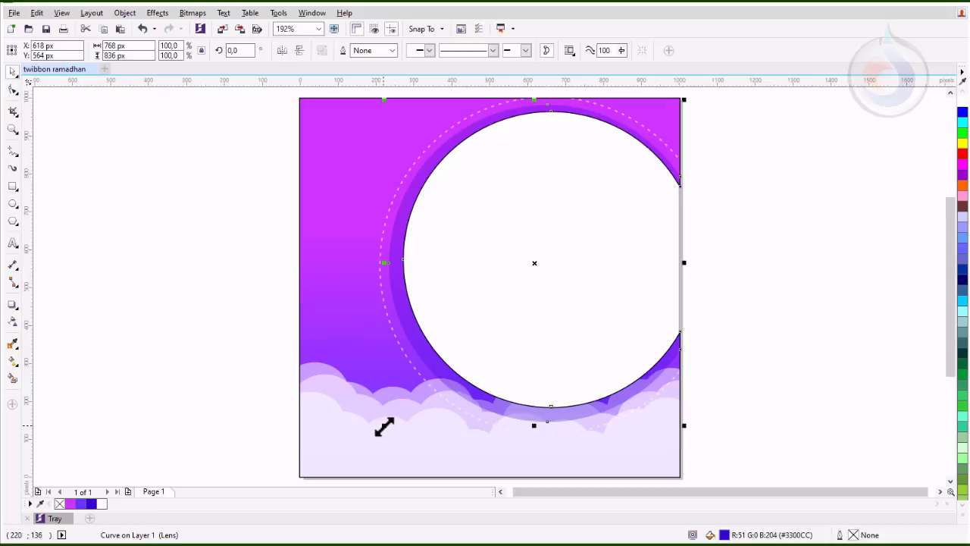
pyautogui.moveTo(384, 426); pyautogui.dragTo(389, 423)
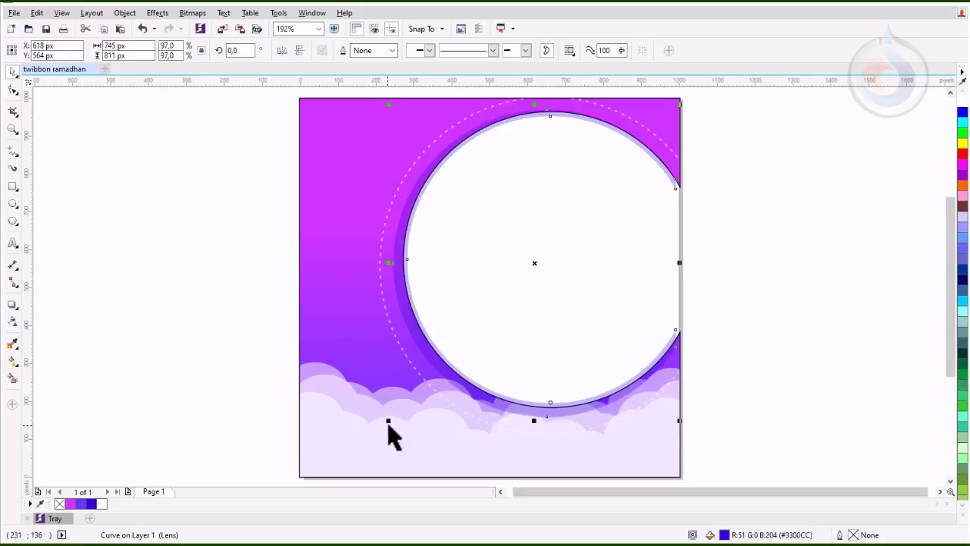
pyautogui.moveTo(417, 339); pyautogui.dragTo(422, 336)
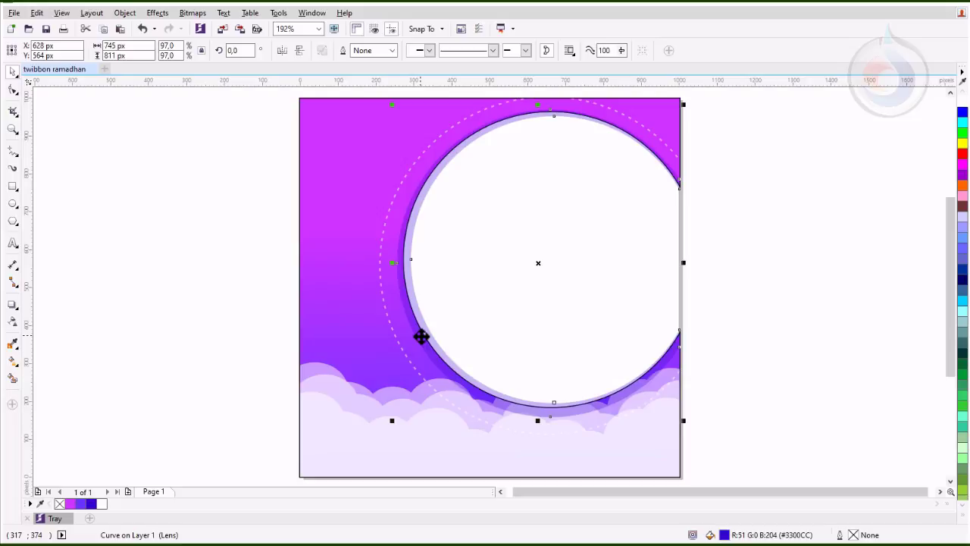
pyautogui.click(219, 367)
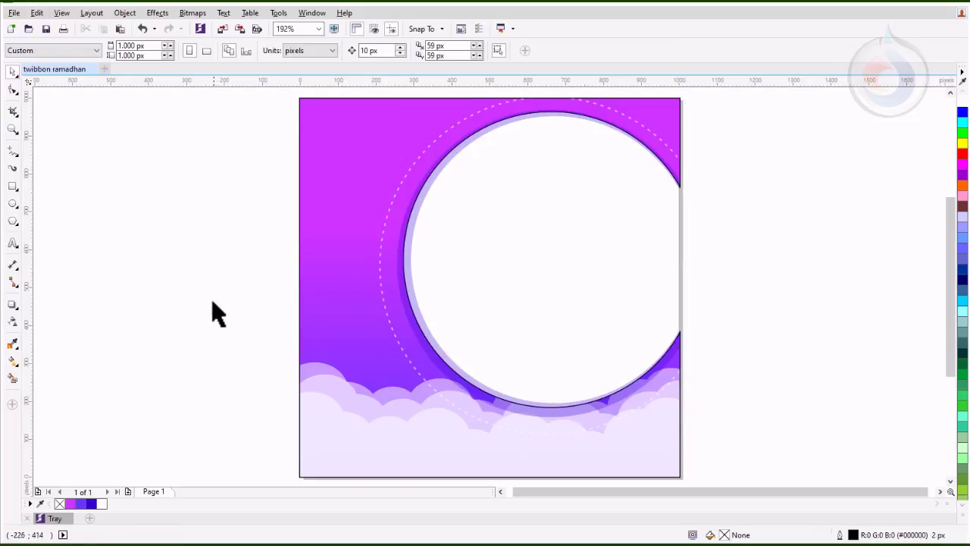
# Duplicate the translucent ring, enlarge the copy to about 776 × 845 px and place it around the opening, slightly higher than the original.
pyautogui.click(429, 356)
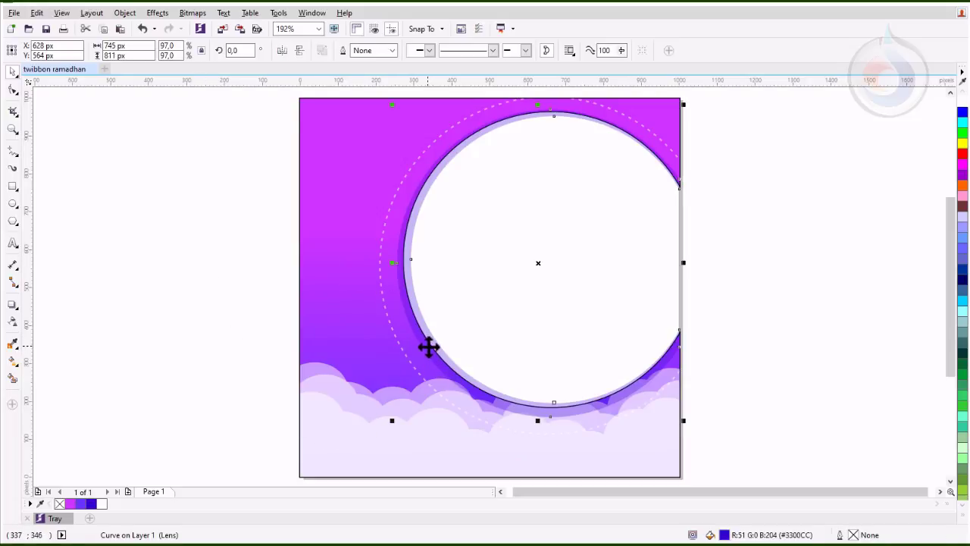
pyautogui.moveTo(429, 347); pyautogui.dragTo(464, 341)
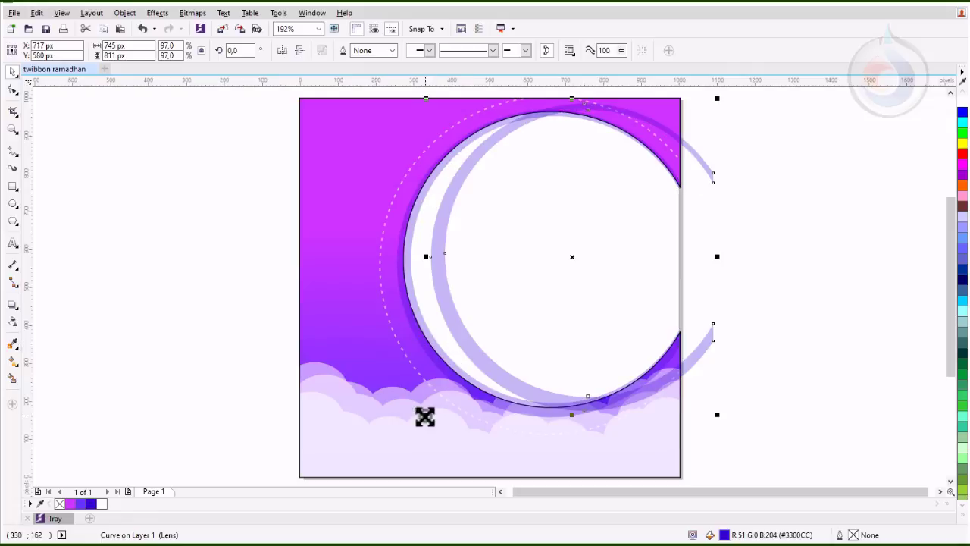
pyautogui.moveTo(425, 417); pyautogui.dragTo(403, 428)
pyautogui.moveTo(424, 275); pyautogui.dragTo(396, 281)
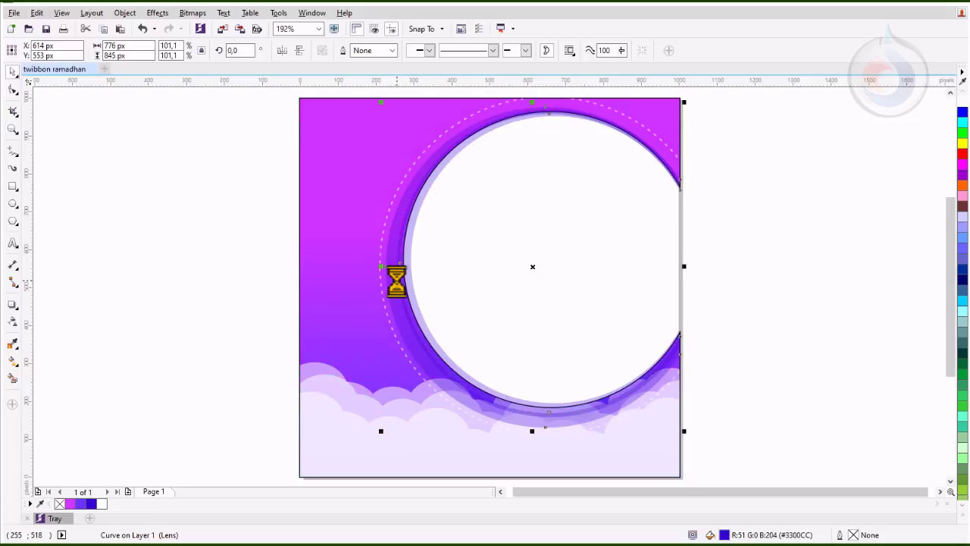
pyautogui.moveTo(399, 280); pyautogui.dragTo(397, 271)
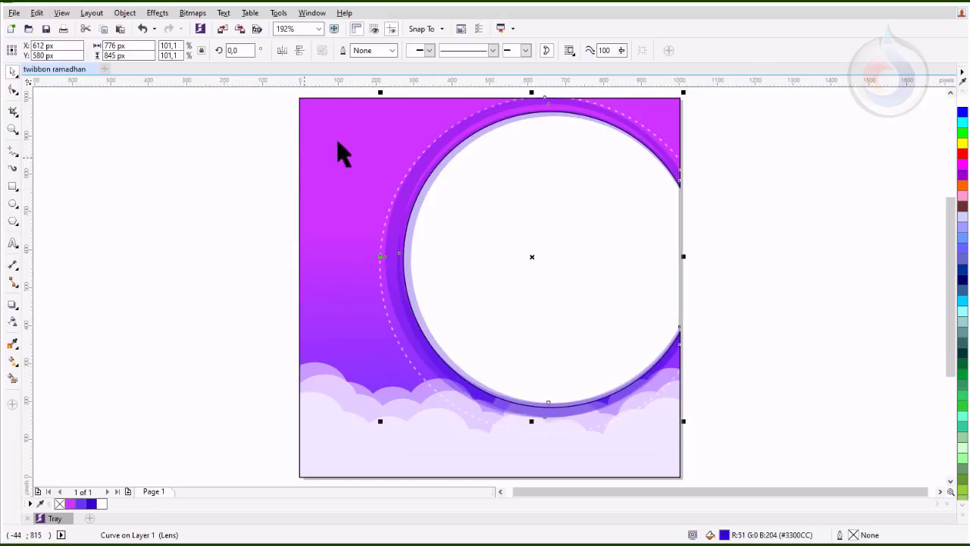
pyautogui.click(739, 99)
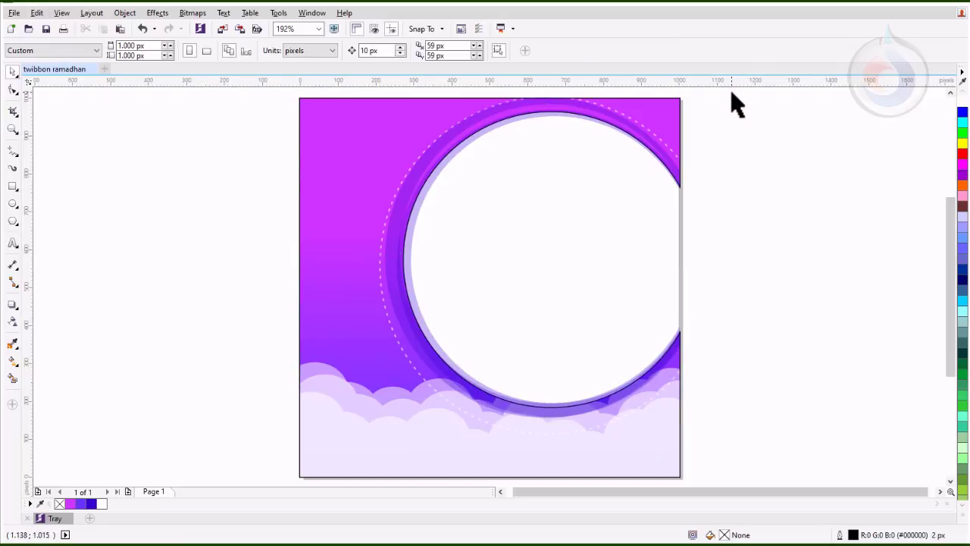
# PowerClip both translucent rings inside the gradient frame shape.
pyautogui.moveTo(732, 93); pyautogui.dragTo(365, 439)
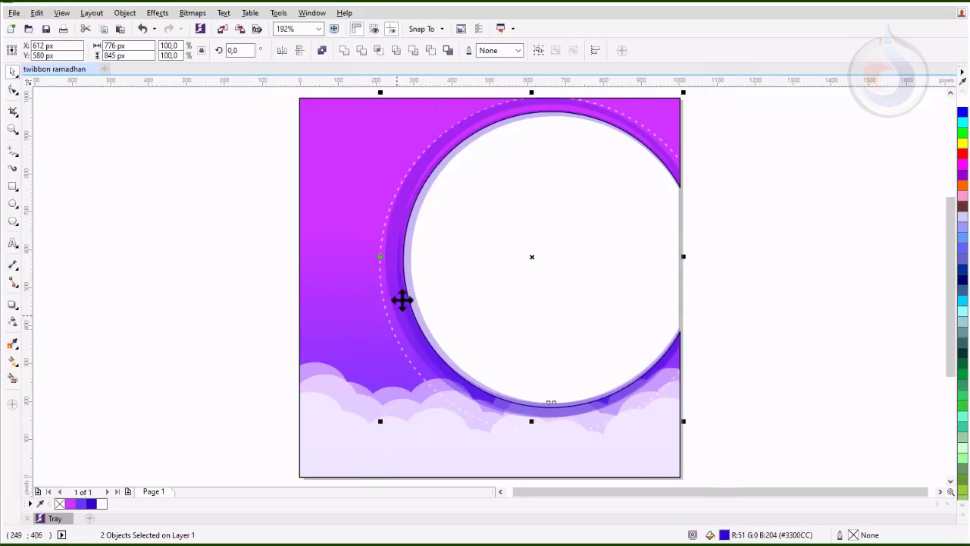
pyautogui.rightClick(410, 189)
pyautogui.click(428, 192)
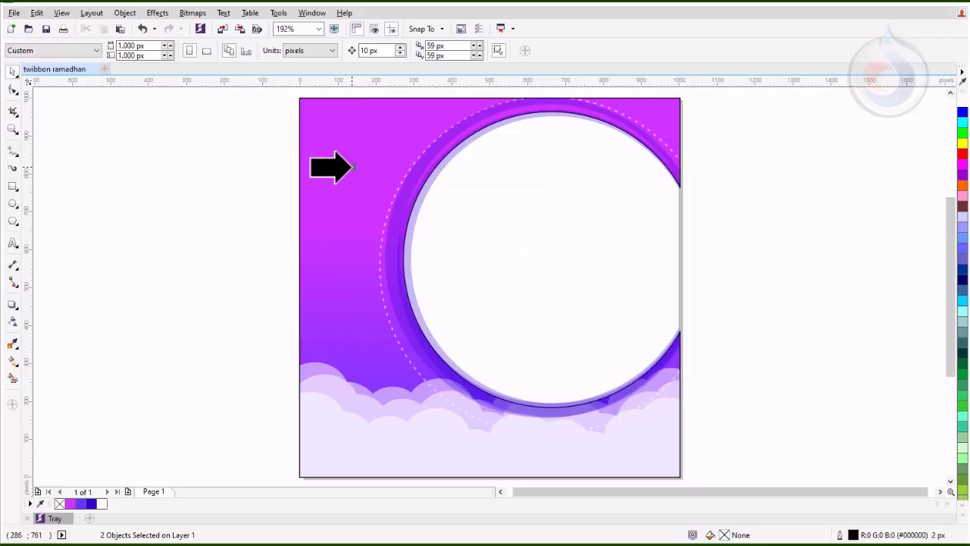
pyautogui.click(353, 167)
pyautogui.click(201, 261)
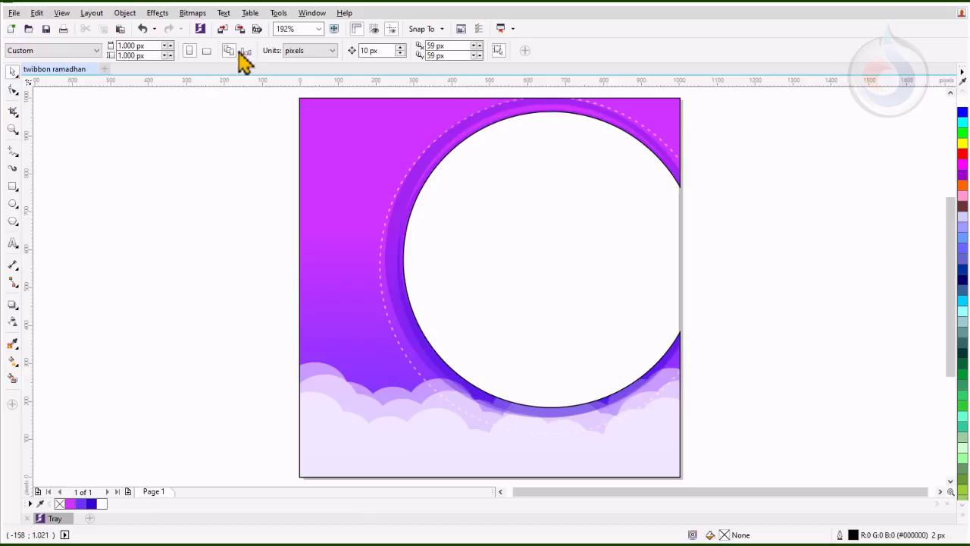
# Open the character inserter, set its font to Masjid Al Imran and bring up the mosque silhouettes.
pyautogui.click(226, 14)
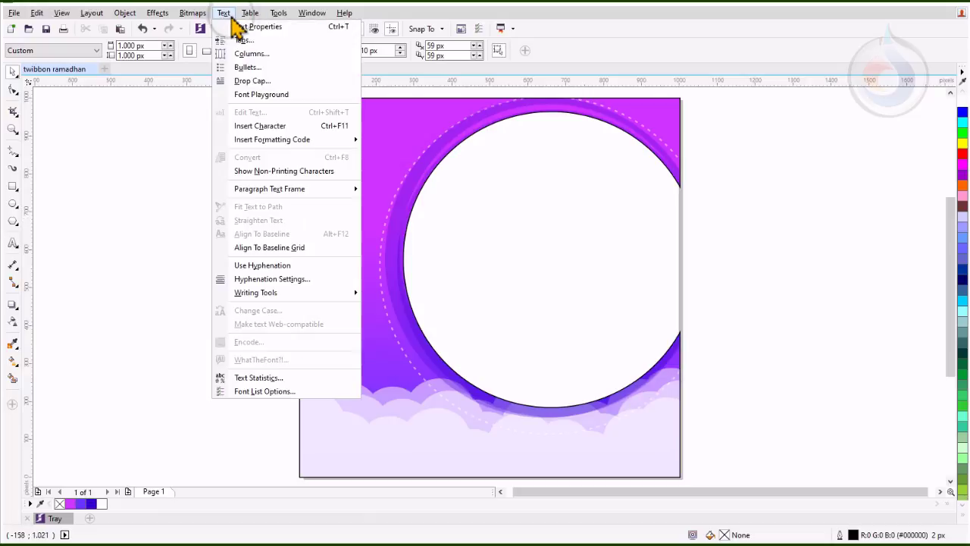
pyautogui.click(269, 128)
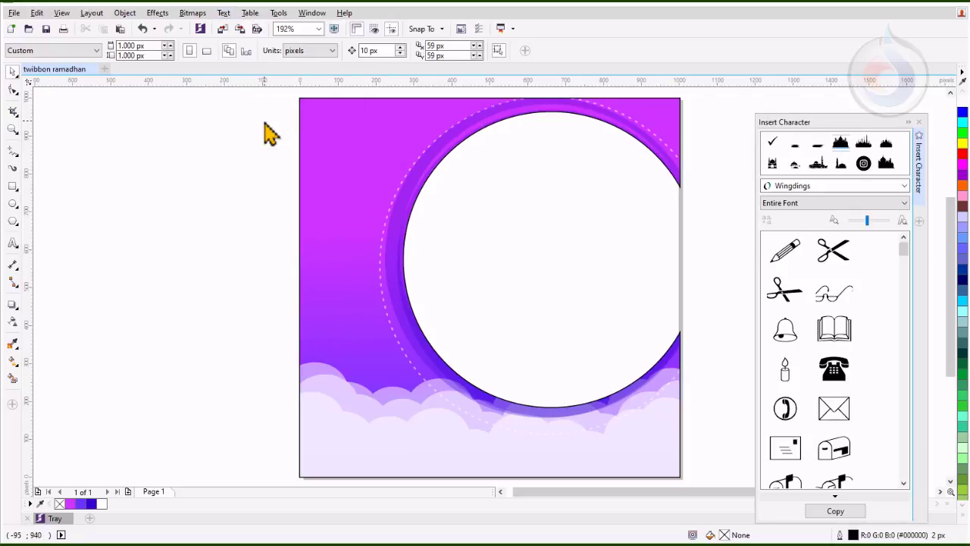
pyautogui.click(827, 187)
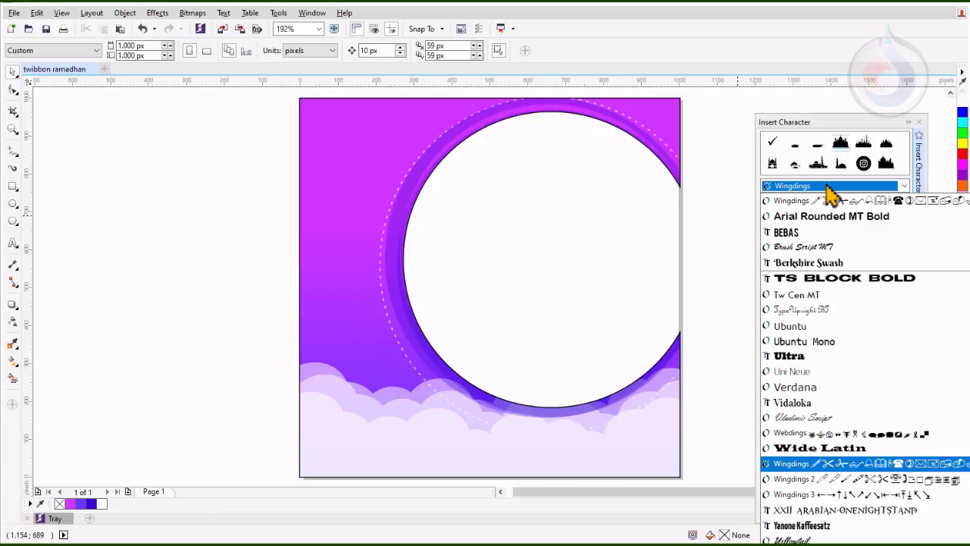
pyautogui.write('mas')
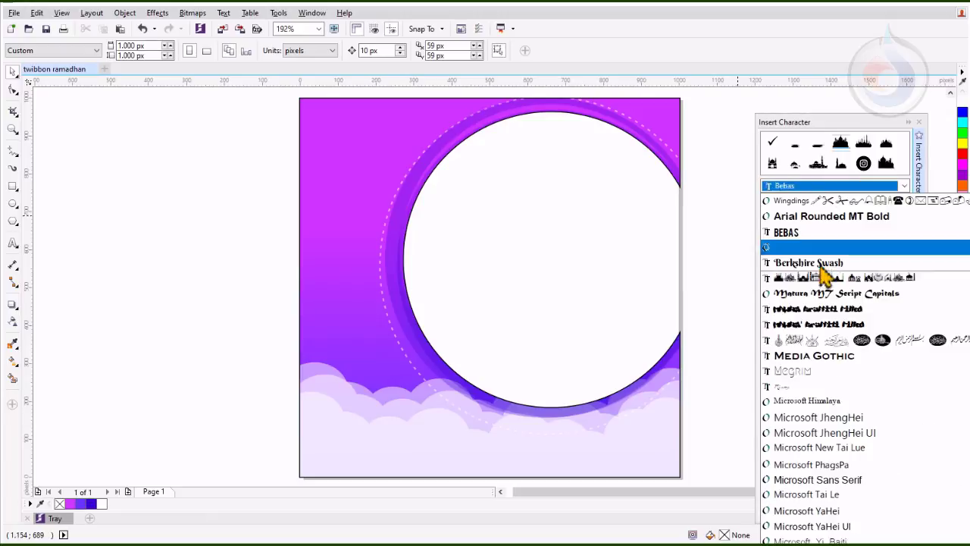
pyautogui.click(819, 277)
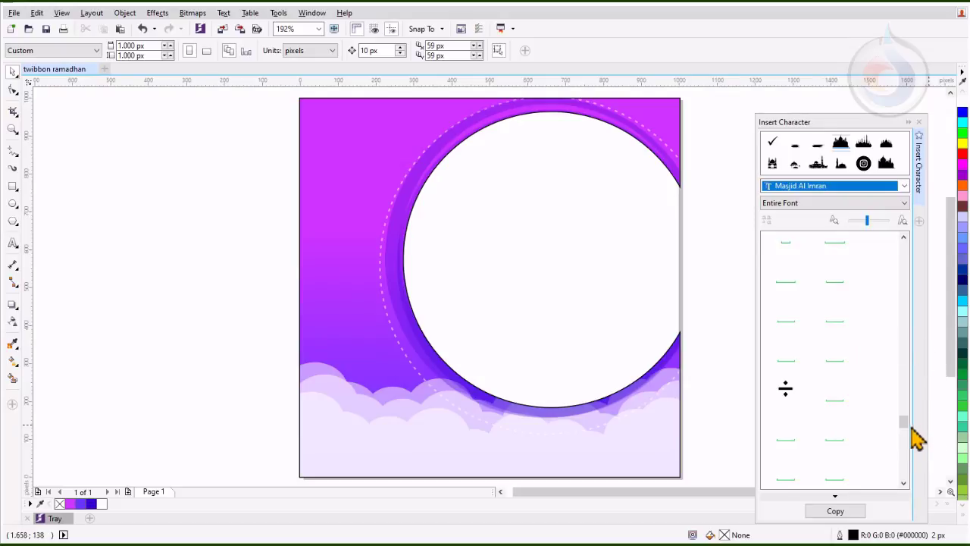
pyautogui.moveTo(903, 422); pyautogui.dragTo(904, 292)
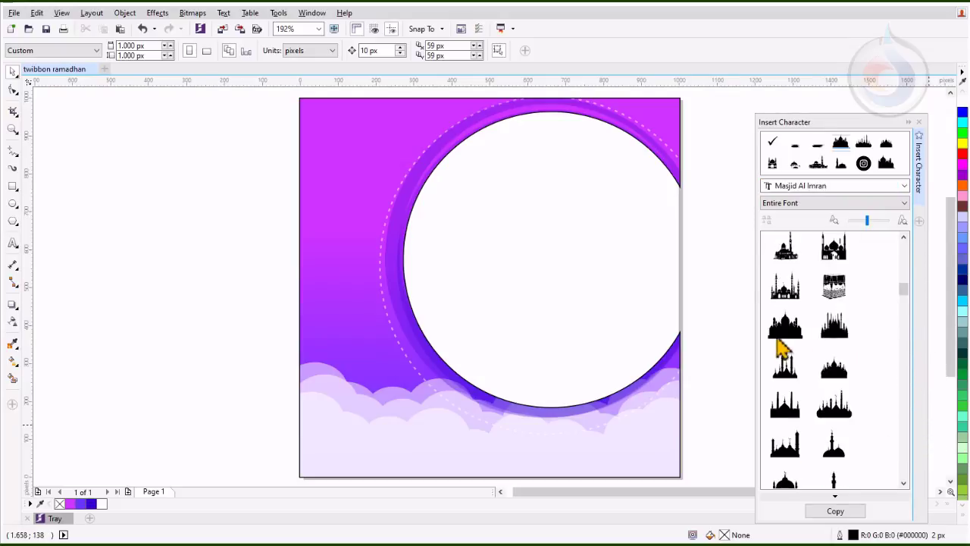
# Insert the domed mosque silhouette glyph, enlarge it to about 369 × 306 px and convert it to curves.
pyautogui.moveTo(789, 333); pyautogui.dragTo(455, 303)
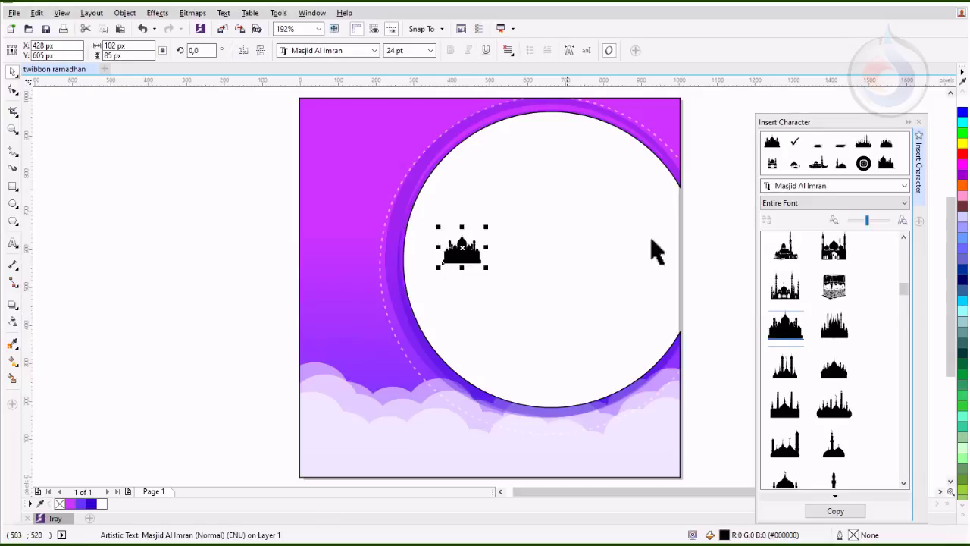
pyautogui.click(919, 122)
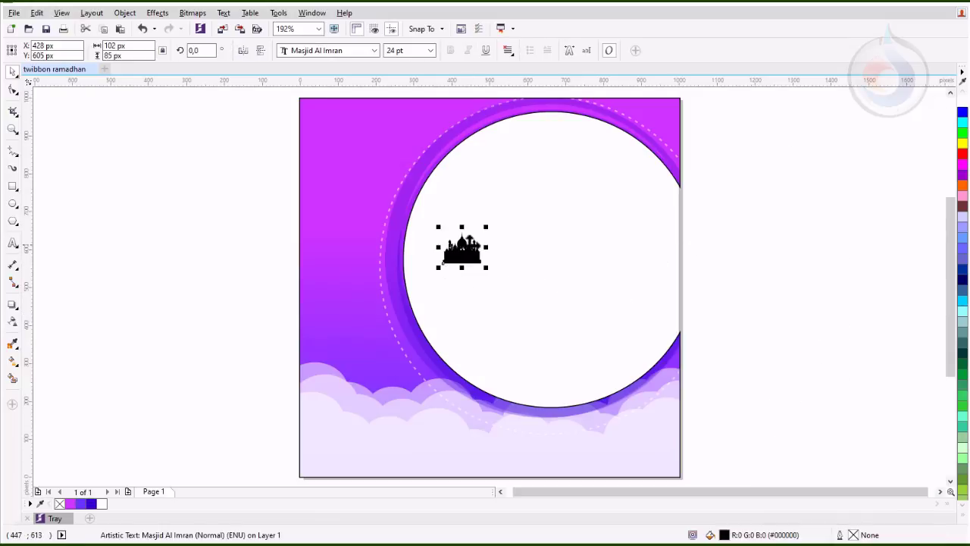
pyautogui.moveTo(486, 267); pyautogui.dragTo(587, 351)
pyautogui.rightClick(514, 296)
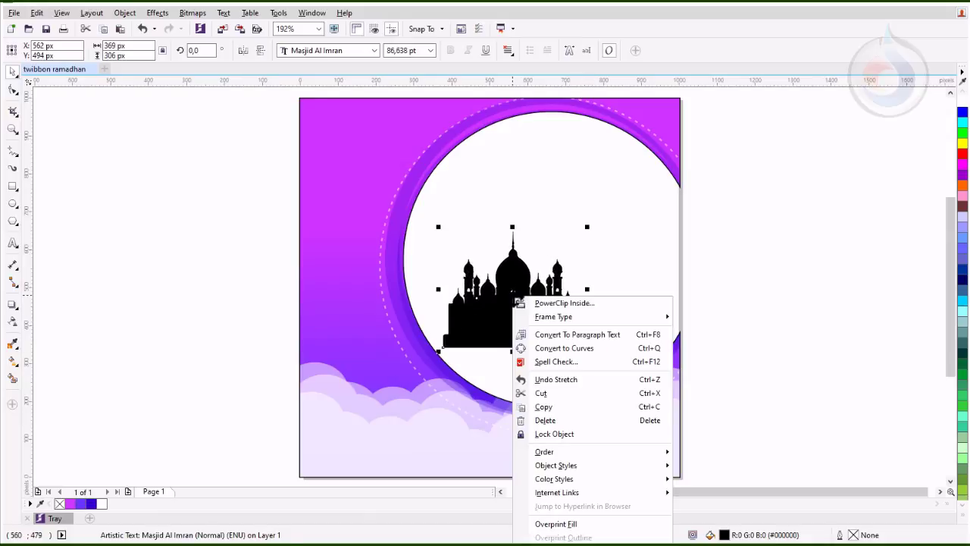
pyautogui.click(565, 349)
# Move the mosque silhouette over the clouds at the frame's lower left and widen it to about 426 × 306 px.
pyautogui.moveTo(505, 318); pyautogui.dragTo(361, 345)
pyautogui.moveTo(293, 318); pyautogui.dragTo(269, 322)
pyautogui.moveTo(366, 325); pyautogui.dragTo(376, 348)
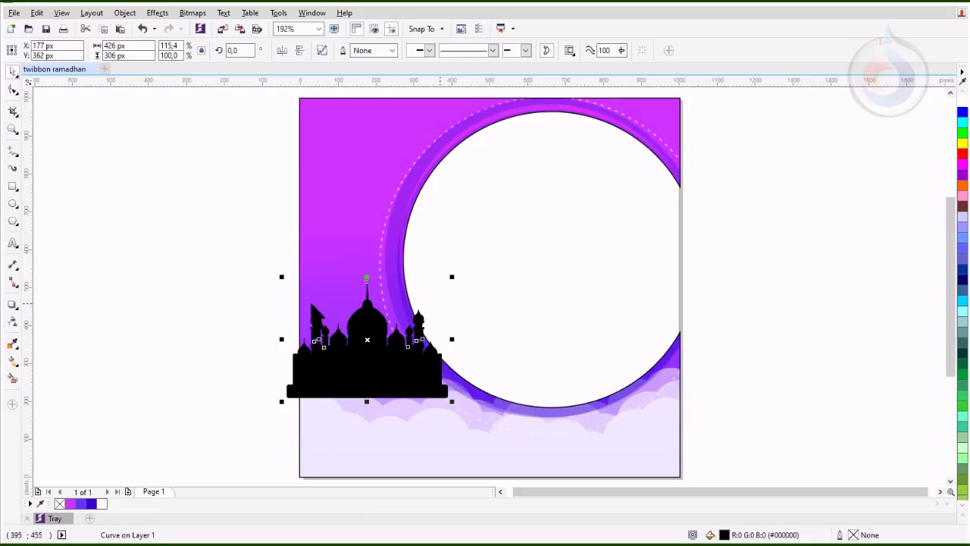
# Apply a linear transparency to the mosque, running from above its spire down to the clouds so its base fades out.
pyautogui.click(13, 323)
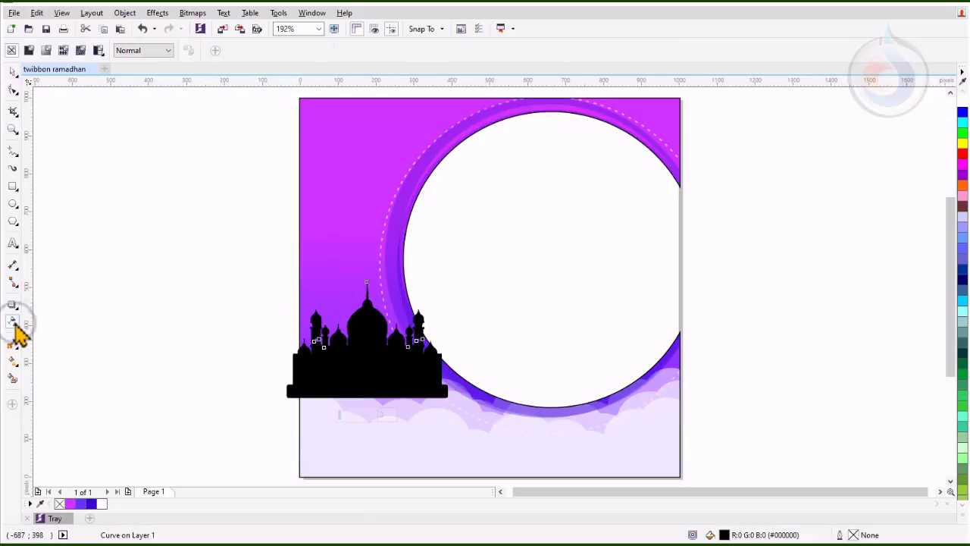
pyautogui.moveTo(358, 337); pyautogui.dragTo(357, 382)
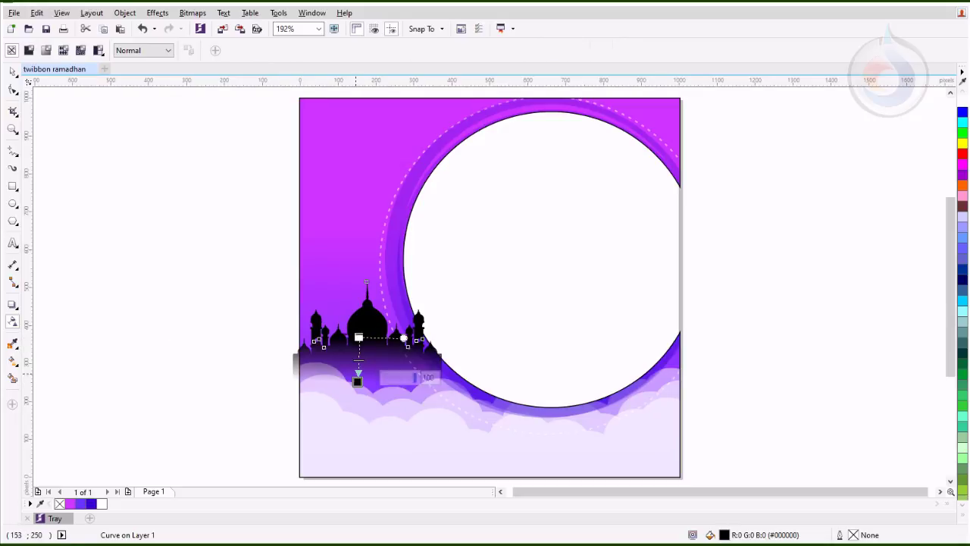
pyautogui.moveTo(358, 337); pyautogui.dragTo(360, 251)
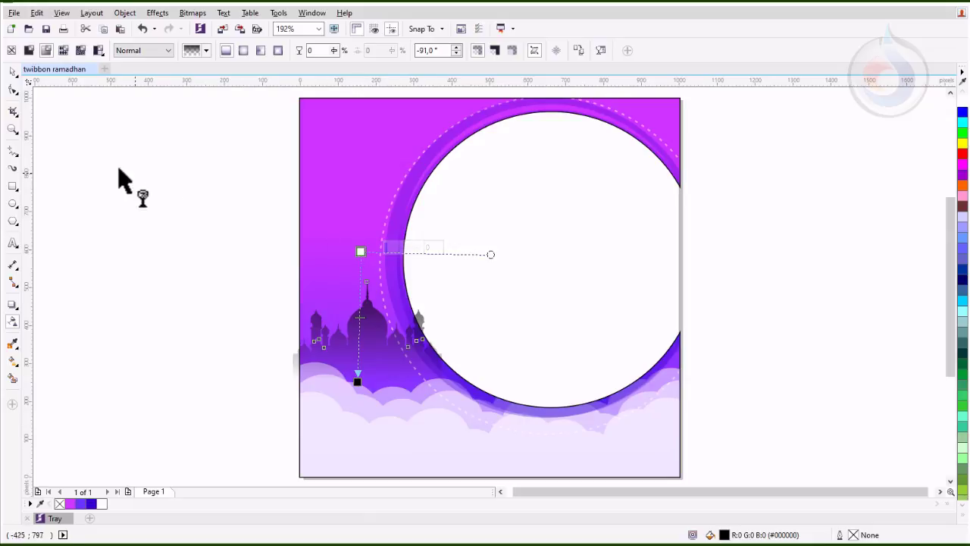
pyautogui.click(12, 73)
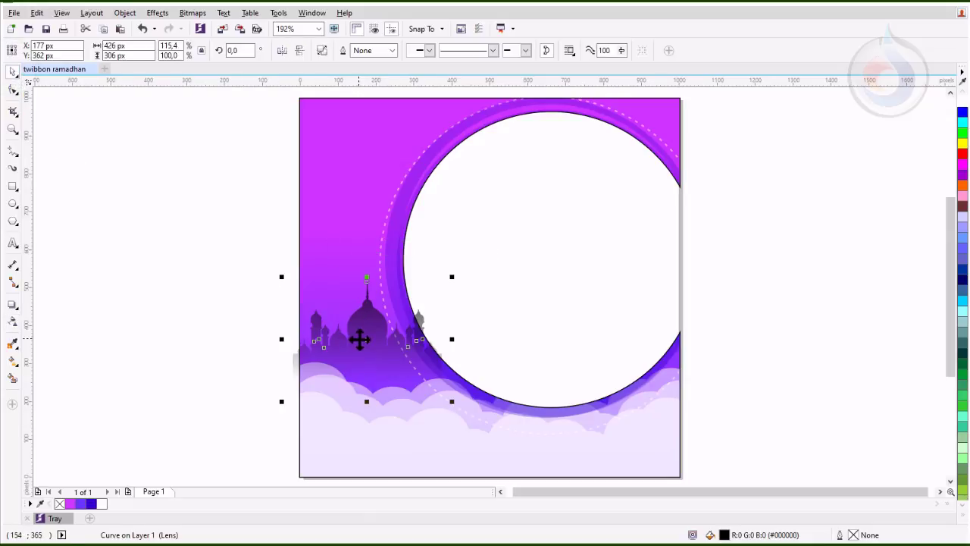
# Shift the mosque slightly right and down to about X 198, Y 346 px, and PowerClip it inside the gradient frame shape.
pyautogui.moveTo(359, 339); pyautogui.dragTo(367, 345)
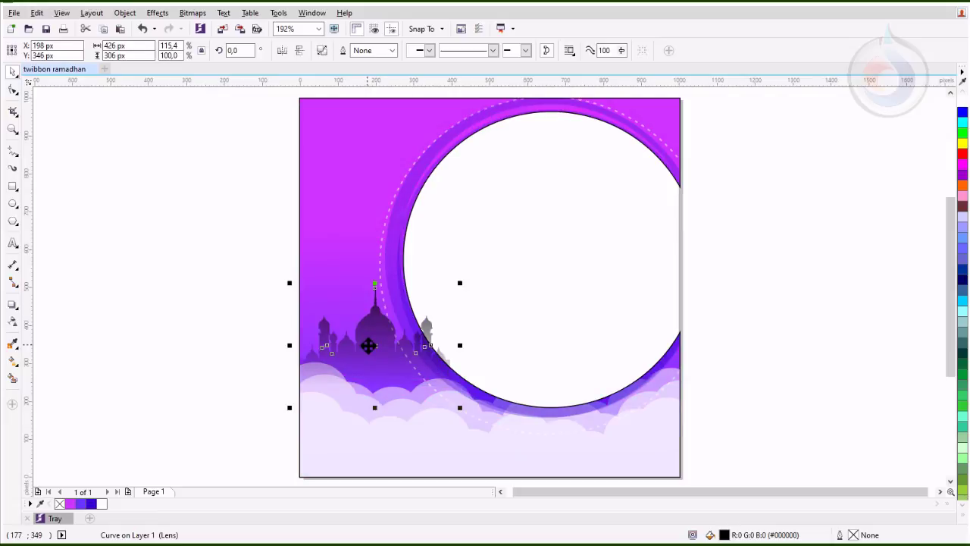
pyautogui.rightClick(369, 346)
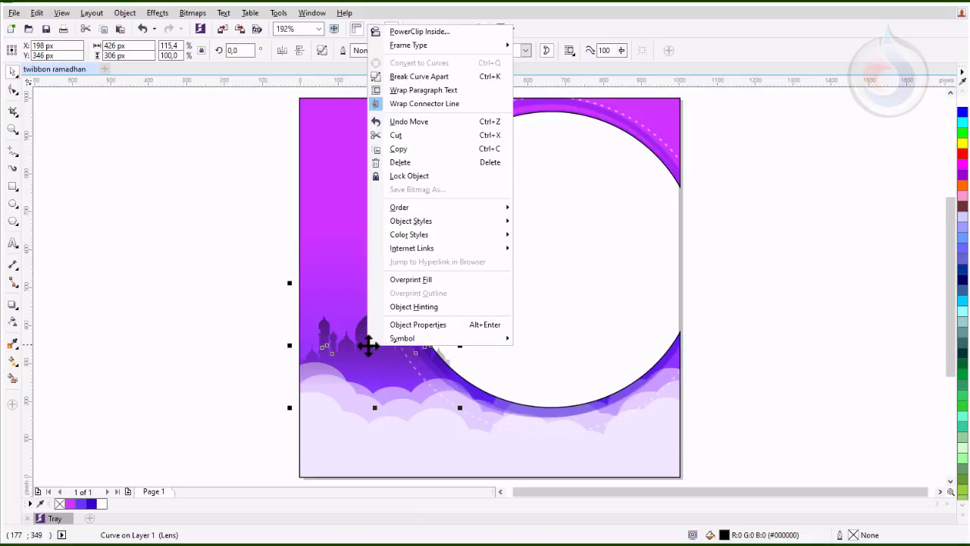
pyautogui.click(410, 32)
pyautogui.click(343, 214)
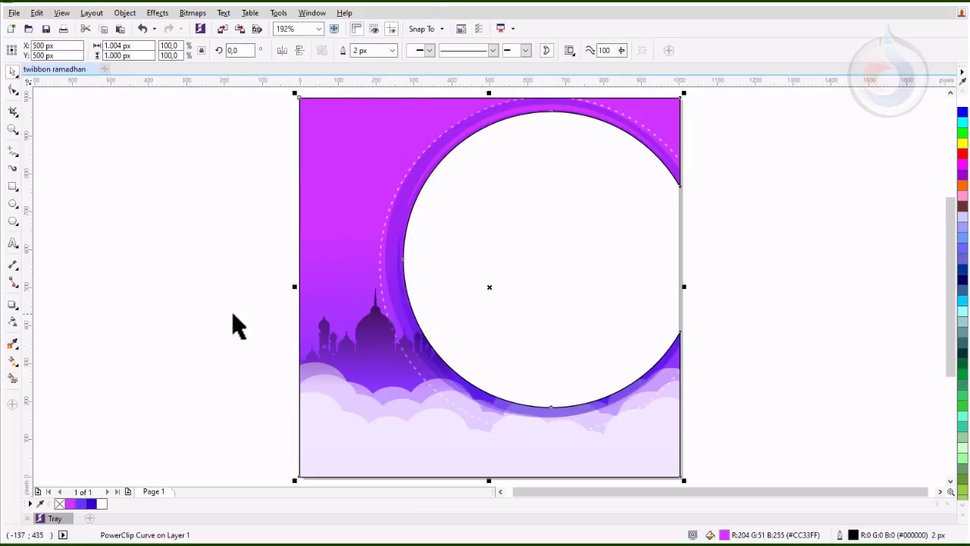
pyautogui.click(245, 279)
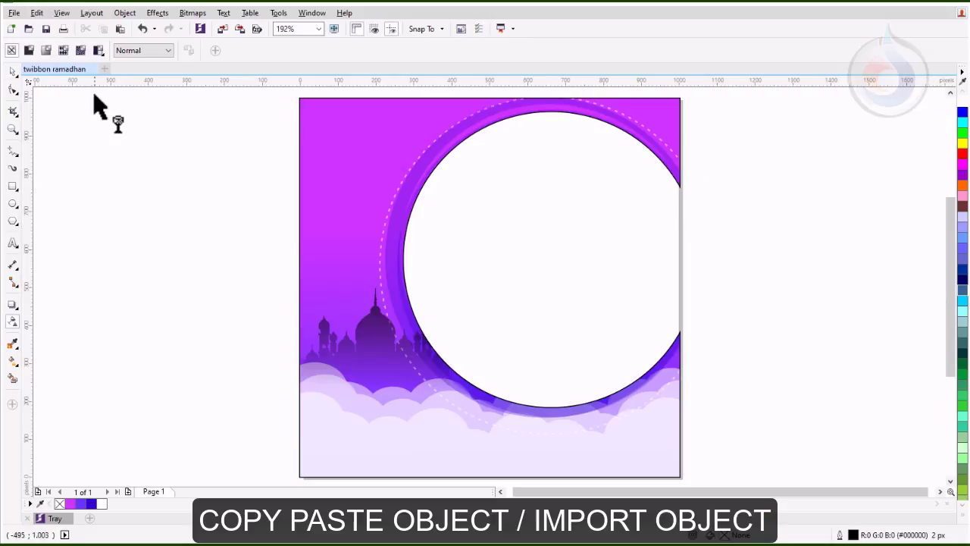
# Paste the copied lantern group and place it at the frame's upper left, about 432 × 434 px in size.
pyautogui.click(11, 73)
pyautogui.rightClick(210, 122)
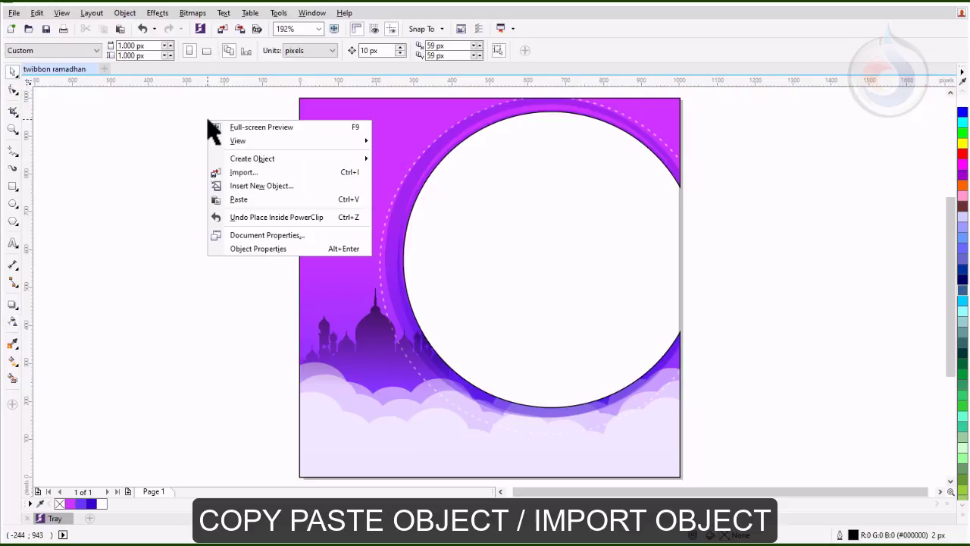
pyautogui.click(230, 201)
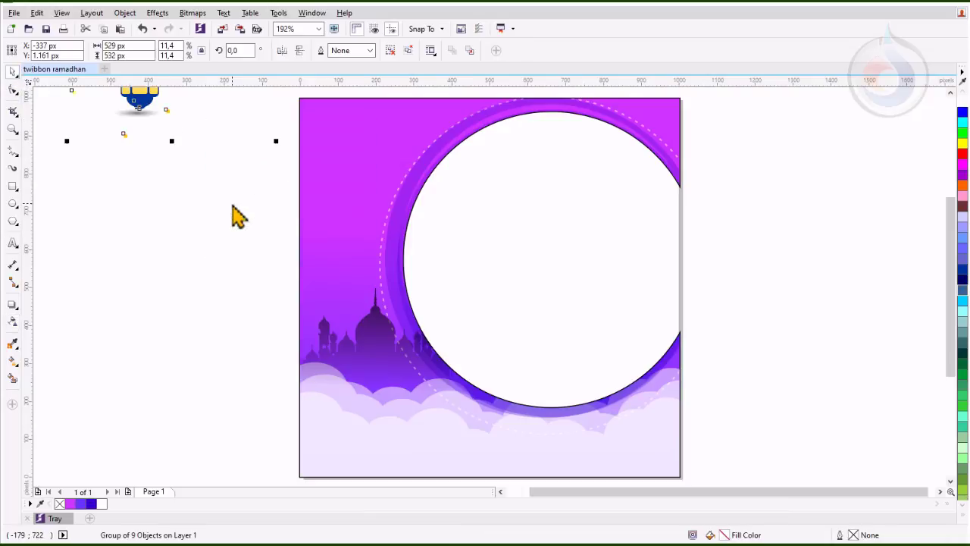
pyautogui.moveTo(172, 158); pyautogui.dragTo(332, 195)
pyautogui.click(236, 256)
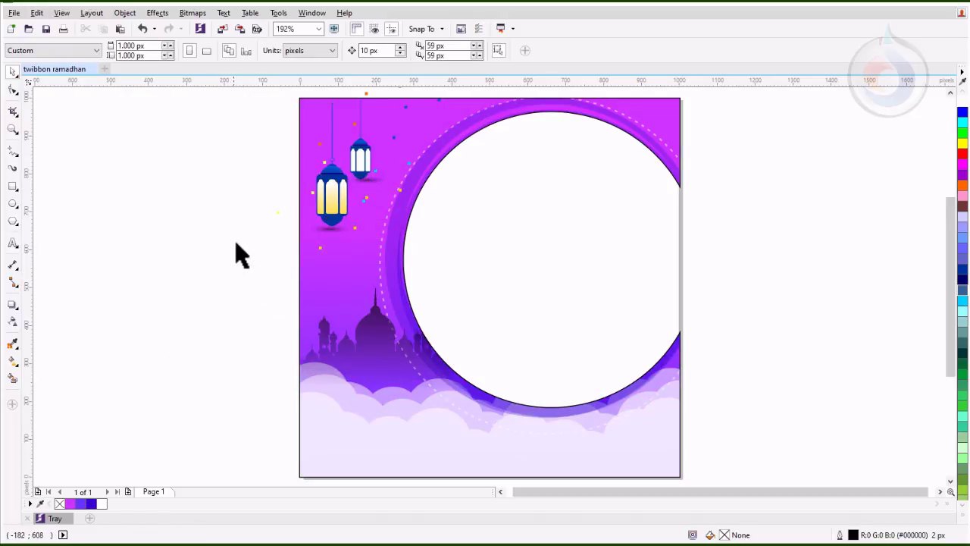
# Shrink the lantern group to about 390 × 392 px and PowerClip it inside the gradient frame shape.
pyautogui.click(315, 220)
pyautogui.click(326, 222)
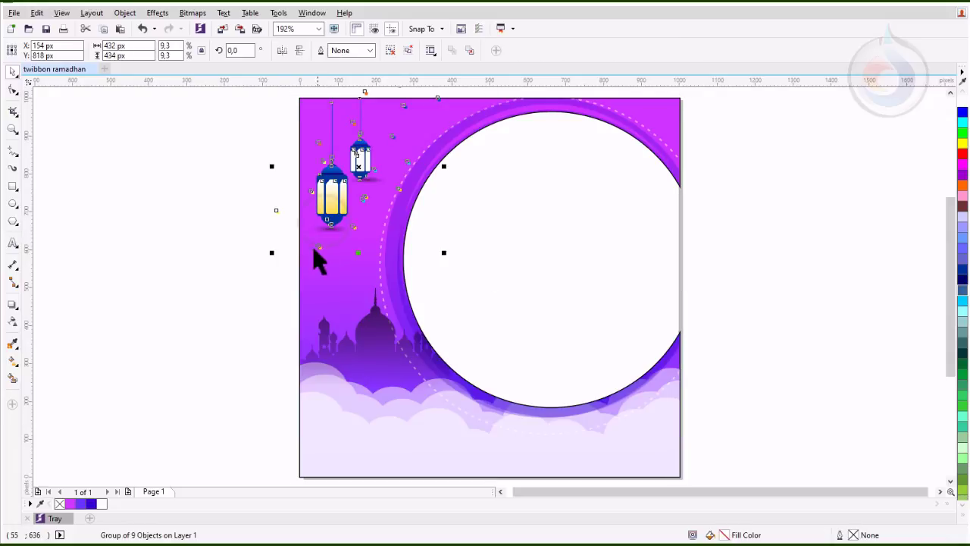
pyautogui.moveTo(273, 254); pyautogui.dragTo(287, 237)
pyautogui.rightClick(351, 187)
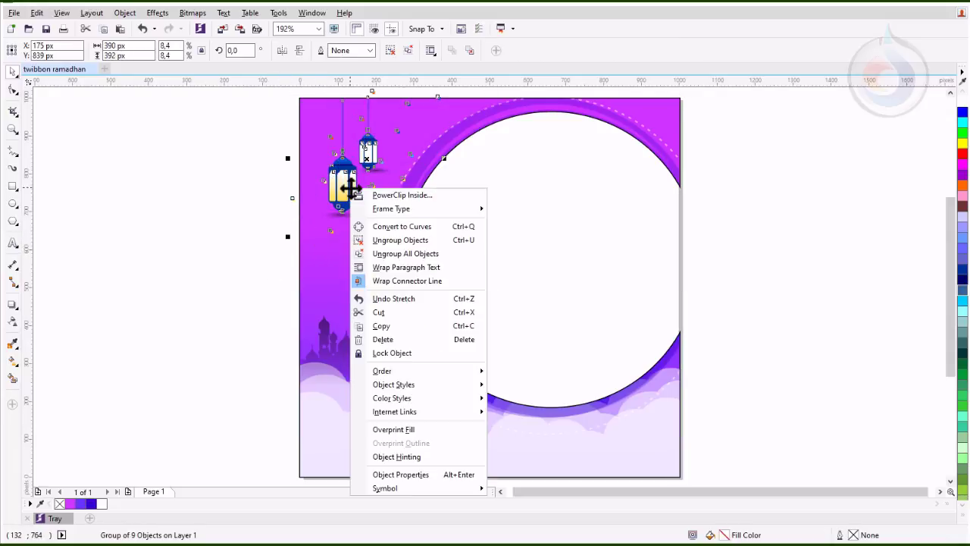
pyautogui.click(386, 197)
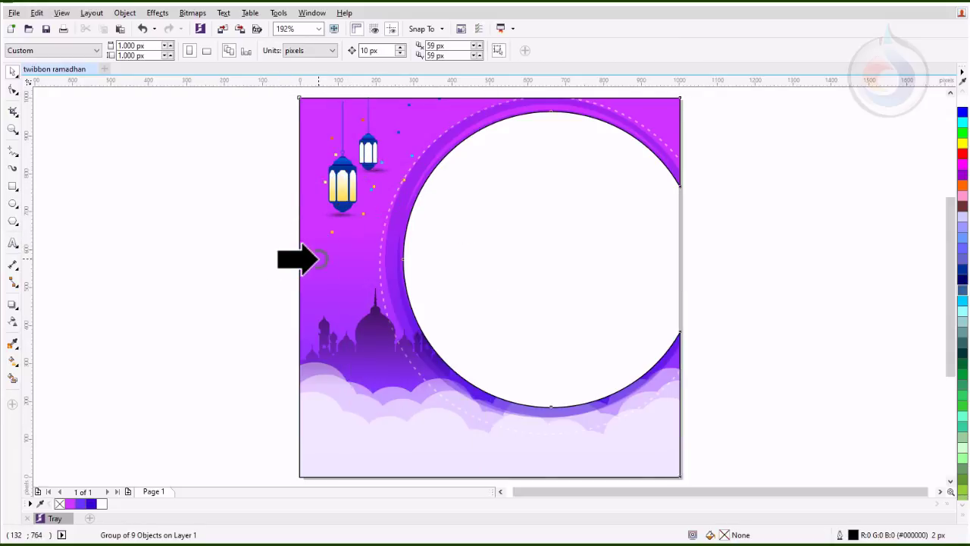
pyautogui.click(328, 260)
pyautogui.click(227, 315)
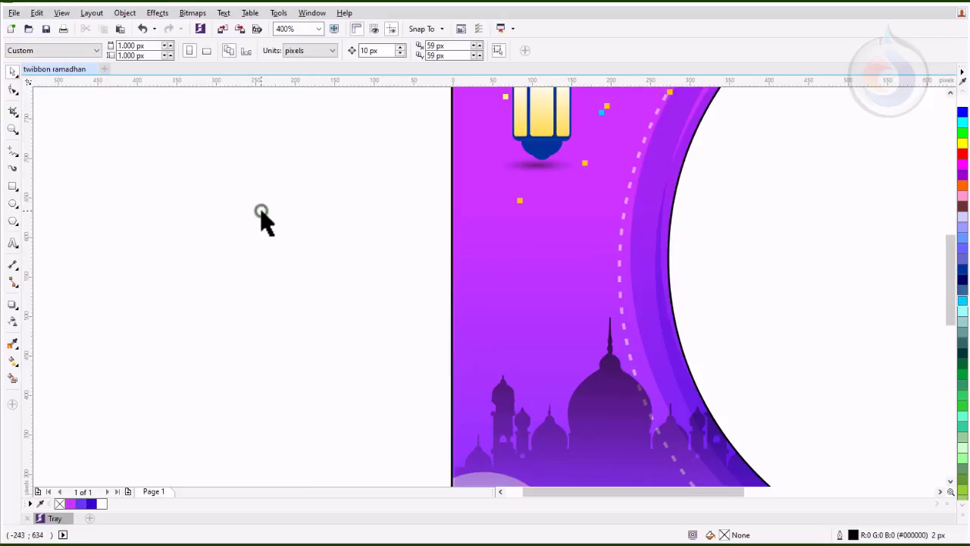
# Add the text "Lisan yang berucap / tak indah menoreh luka. / Apabila ada kata / yang dusta / Apabila ada tingkah / yang tak menyenangkan" below the lanterns, about 260 px wide.
pyautogui.click(13, 244)
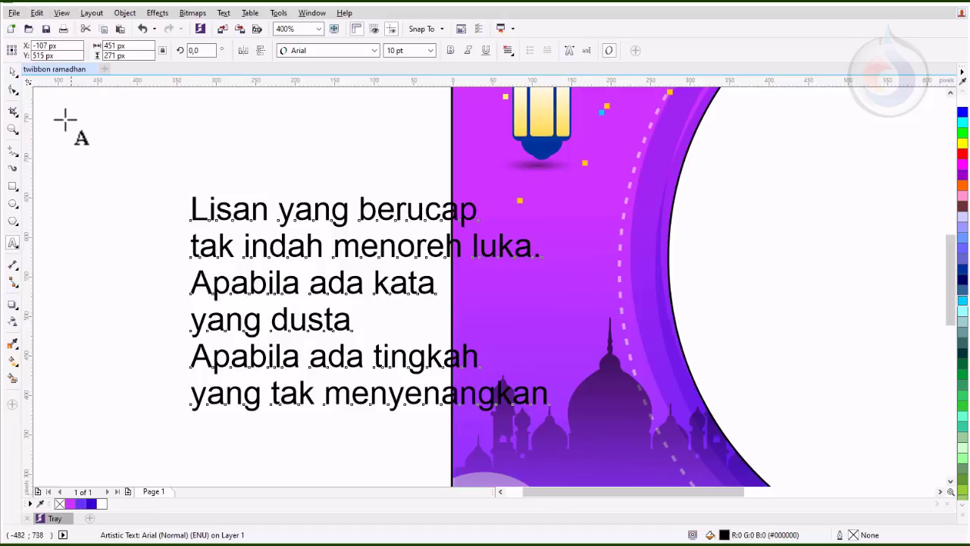
pyautogui.click(13, 70)
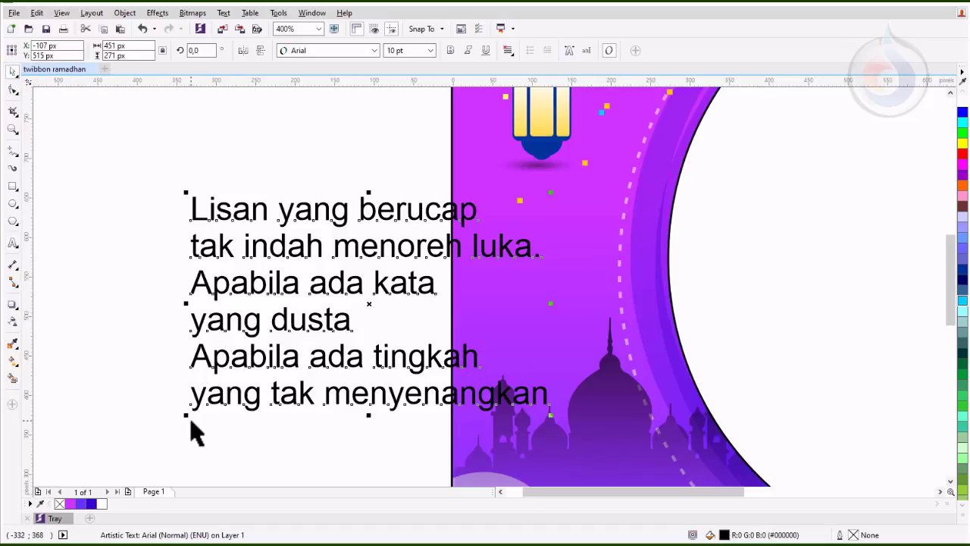
pyautogui.moveTo(182, 418); pyautogui.dragTo(340, 386)
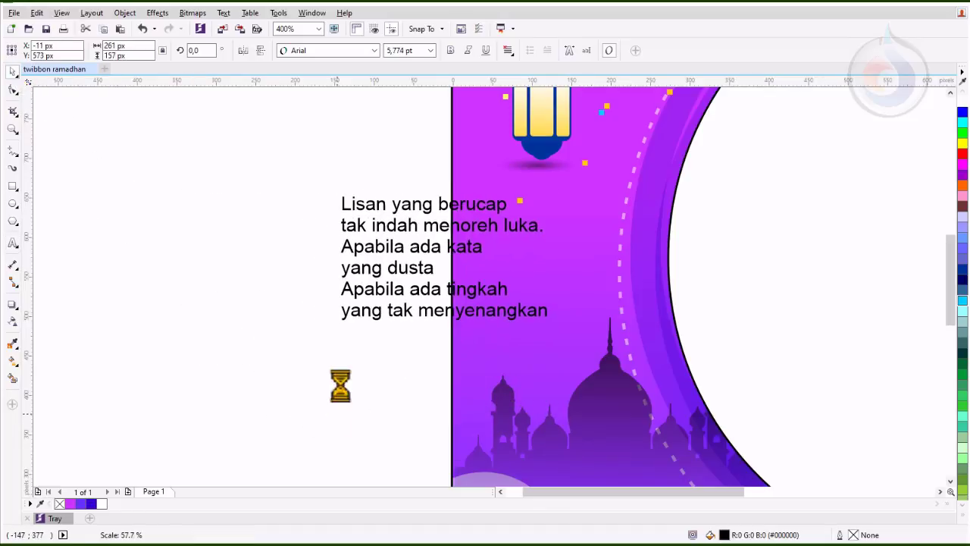
pyautogui.moveTo(379, 202); pyautogui.dragTo(519, 206)
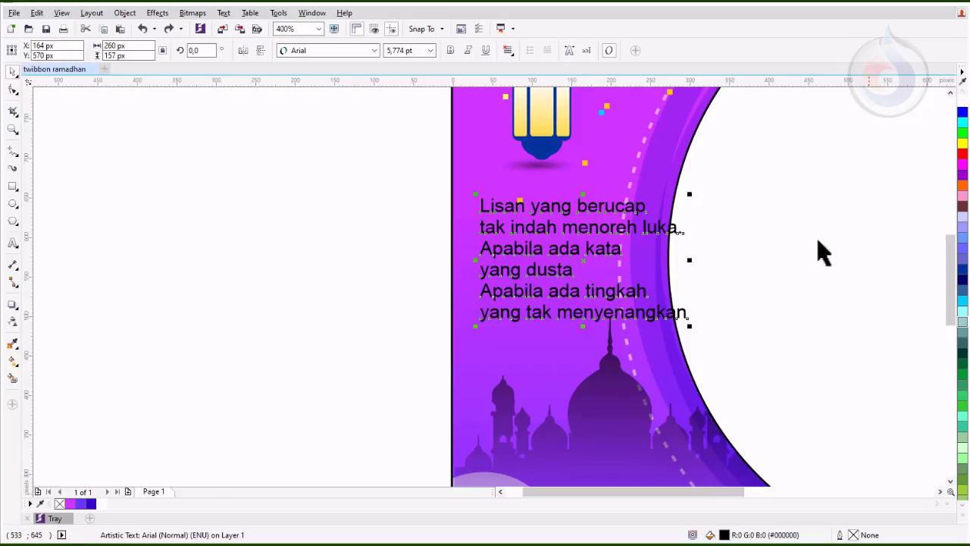
# Style the verse in white Mouse Memoirs and enlarge it to about 218 × 202 px just below the large lantern.
pyautogui.click(102, 504)
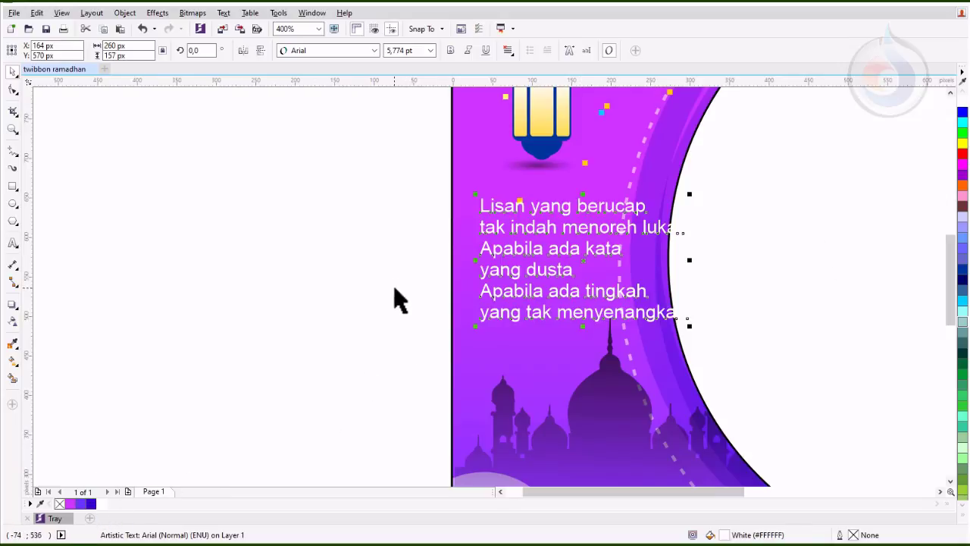
pyautogui.click(326, 50)
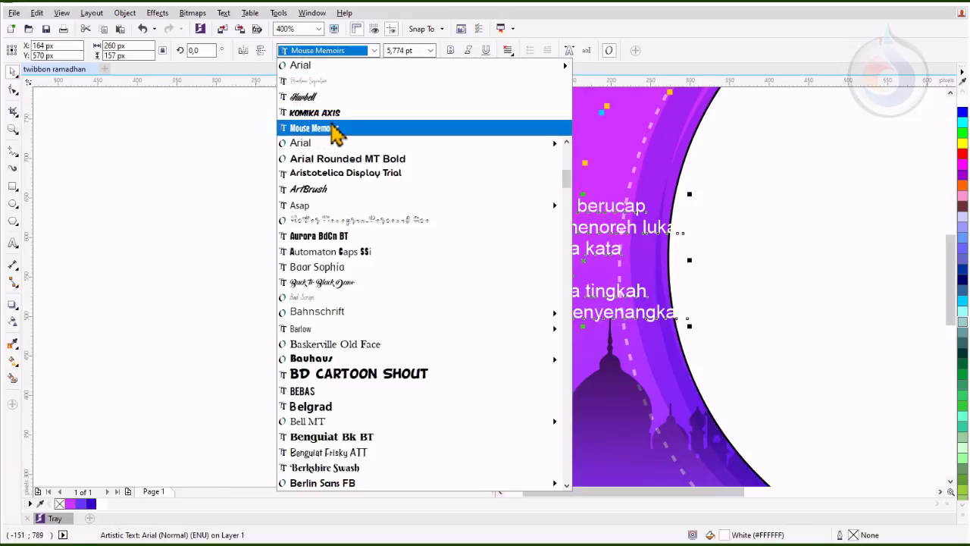
pyautogui.click(334, 128)
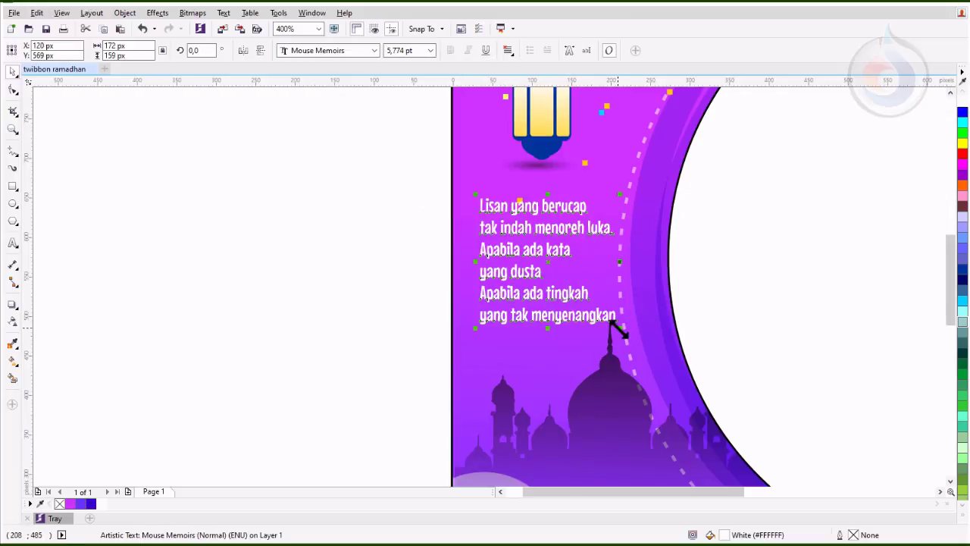
pyautogui.moveTo(619, 329); pyautogui.dragTo(656, 363)
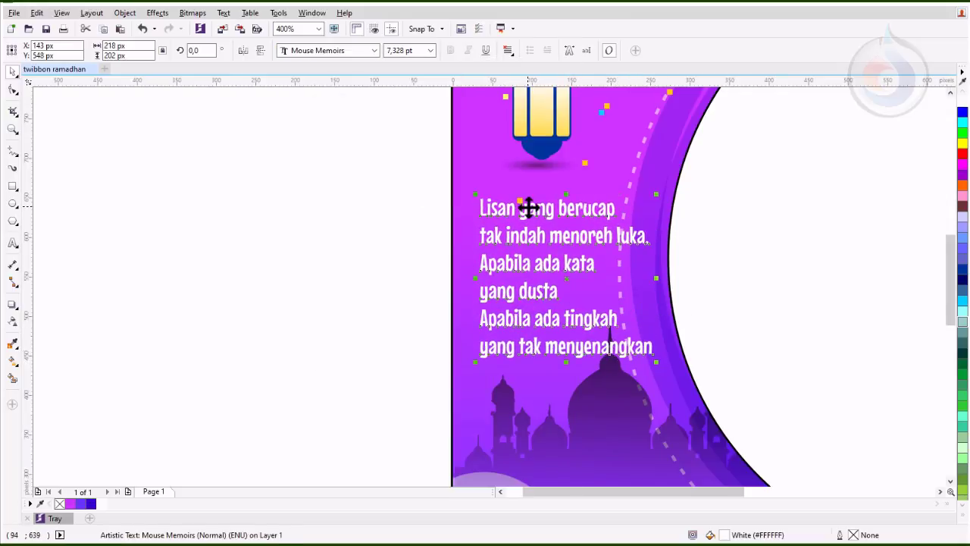
pyautogui.moveTo(529, 207); pyautogui.dragTo(529, 187)
# Give the verse a hard shadow using a slightly offset black duplicate, with the white original brought in front.
pyautogui.scroll(2, 567, 219)
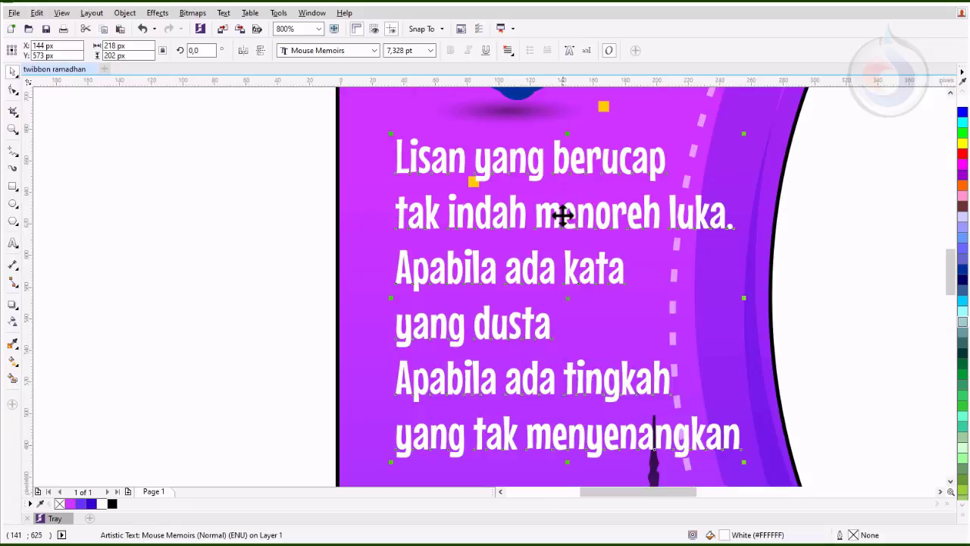
pyautogui.moveTo(563, 215); pyautogui.dragTo(564, 219)
pyautogui.rightClick(564, 219)
pyautogui.click(113, 504)
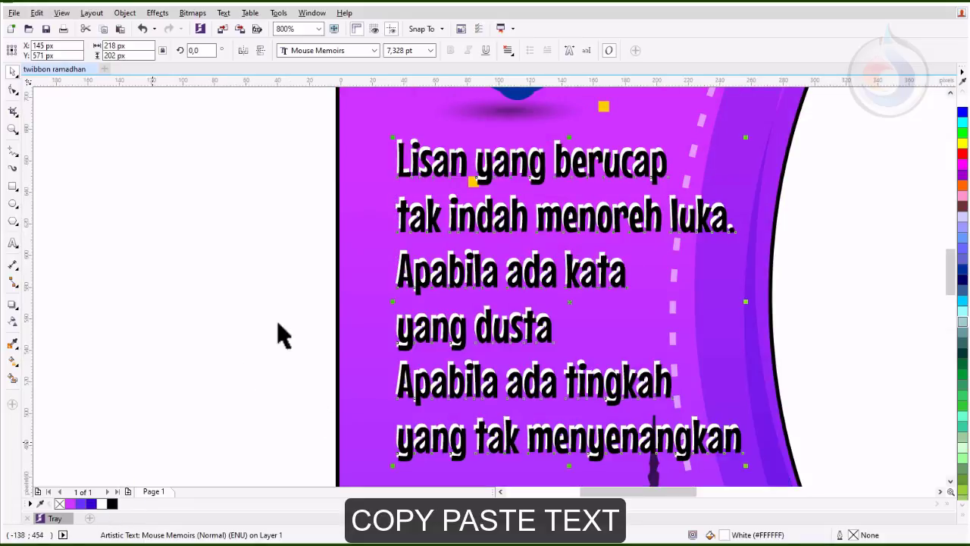
pyautogui.click(419, 162)
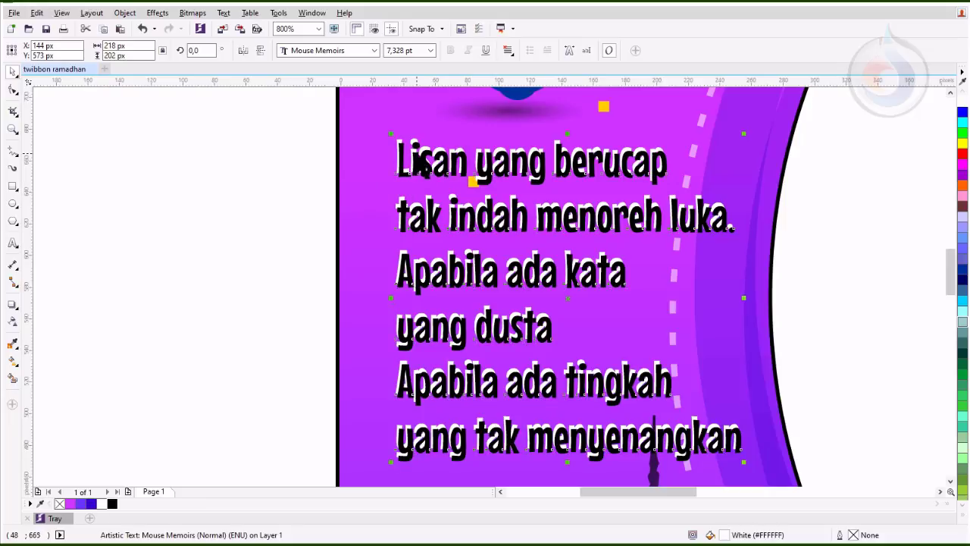
pyautogui.press('Escape')
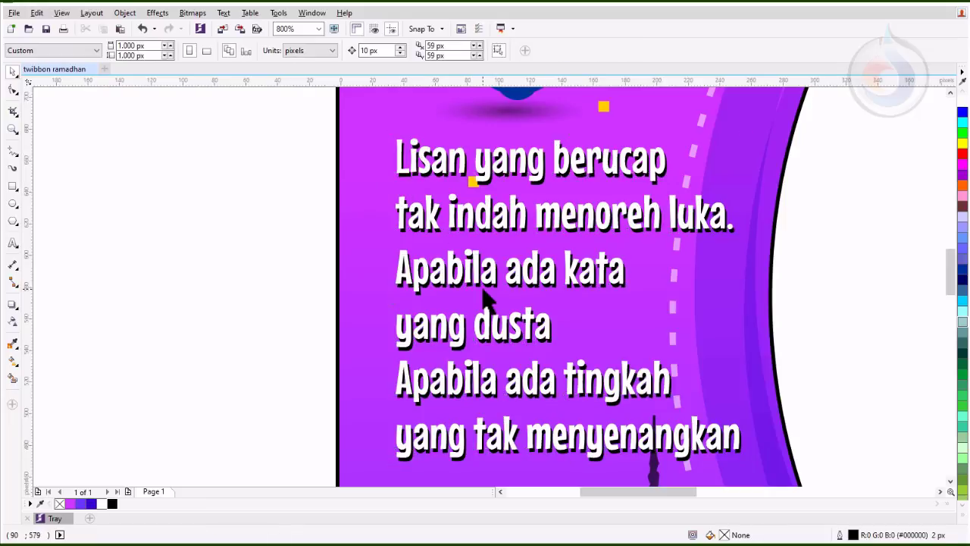
# Duplicate the white verse directly below and replace the copy's wording with "MOHON MAAF" and "LAHIR dan BATIN" on two lines.
pyautogui.scroll(-2, 458, 288)
pyautogui.scroll(-2, 436, 307)
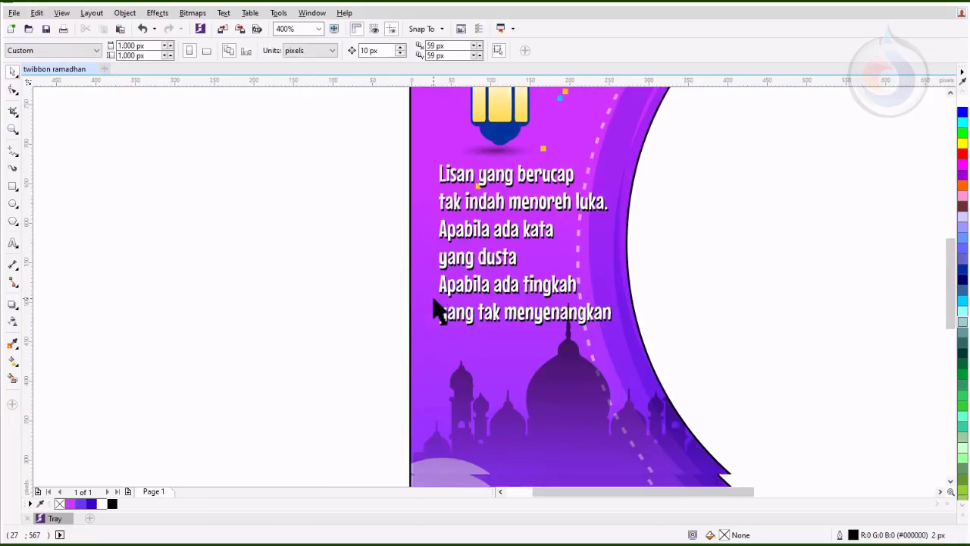
pyautogui.moveTo(469, 152); pyautogui.dragTo(464, 331)
pyautogui.rightClick(464, 332)
pyautogui.press('F8')
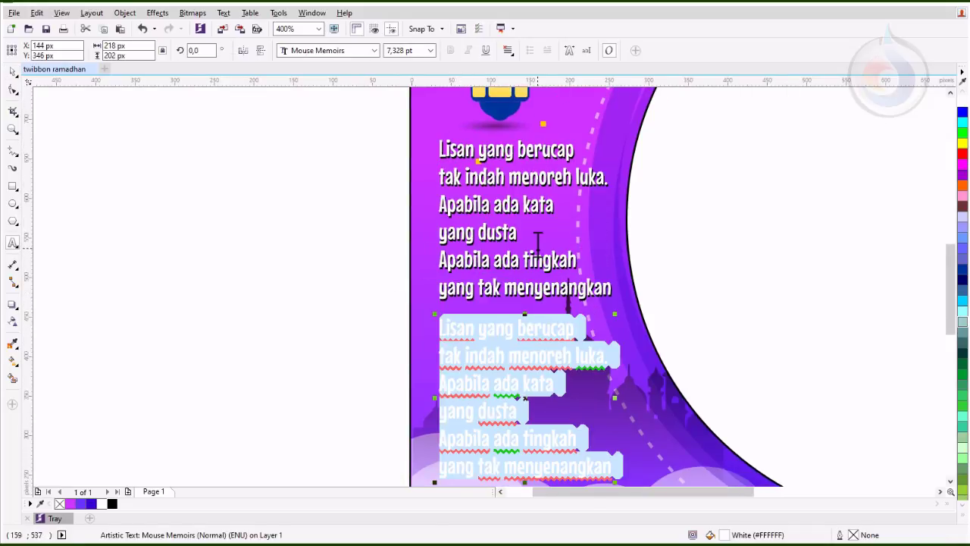
pyautogui.write('MOHON MAAF')
pyautogui.press('Return')
pyautogui.write('LAHIR dan BATIN')
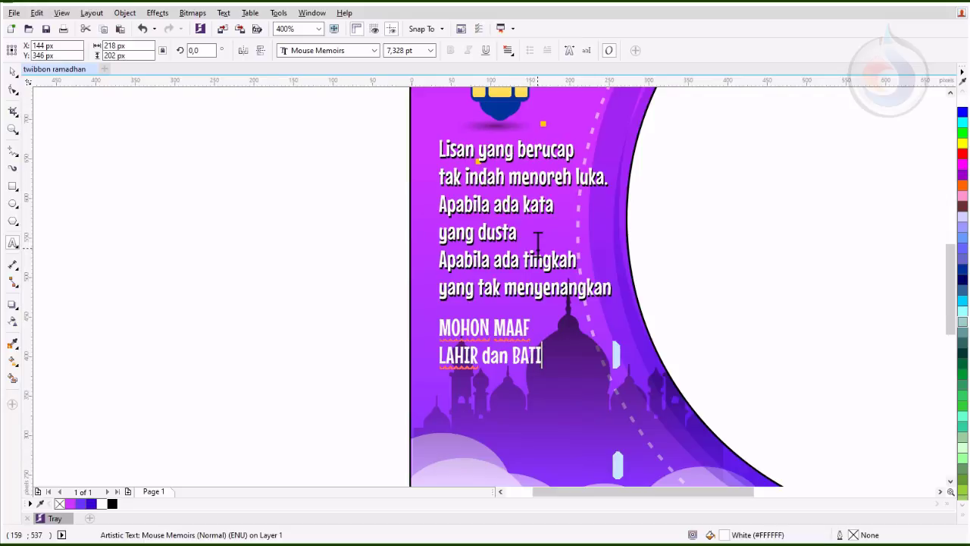
pyautogui.click(12, 72)
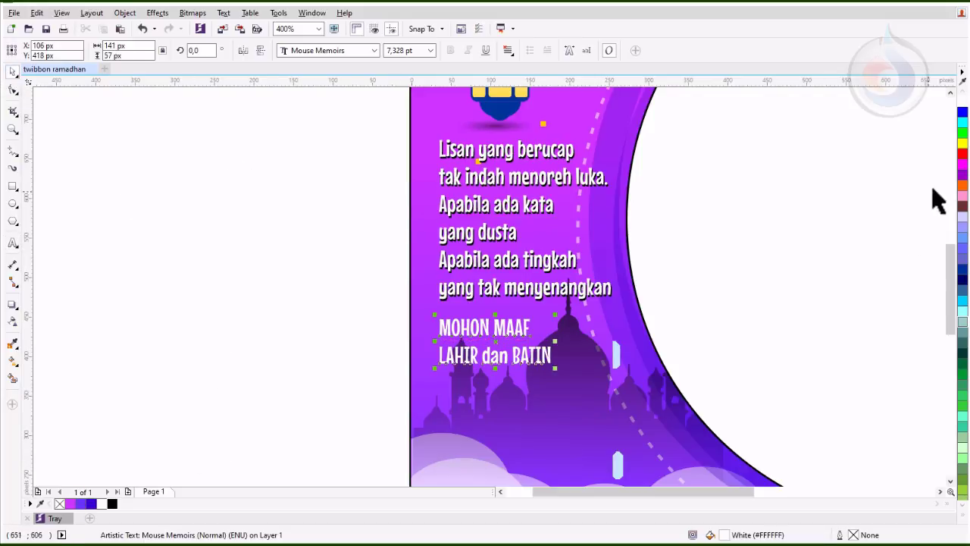
# Fill the "MOHON MAAF LAHIR dan BATIN" text with yellow #FFCC00 and enlarge it to about 258 × 104 px.
pyautogui.click(962, 514)
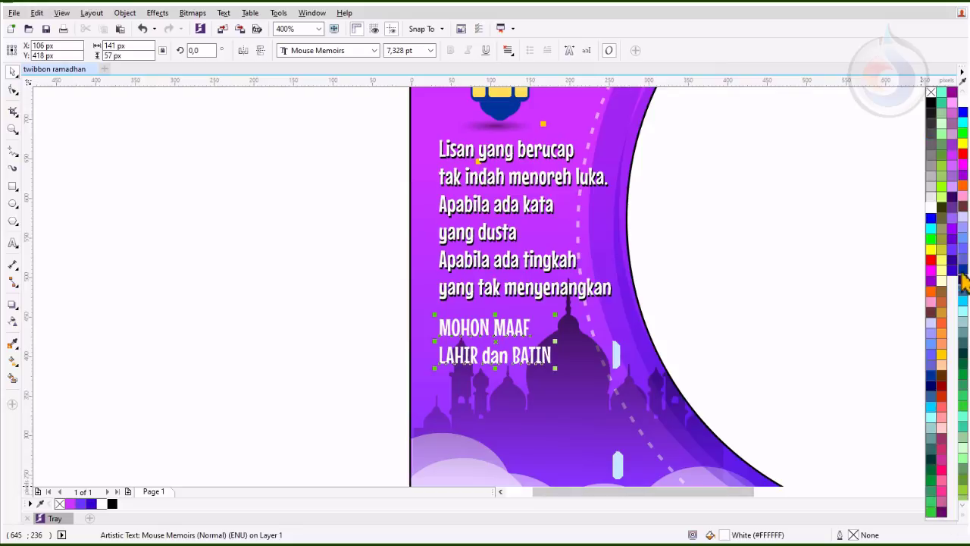
pyautogui.click(942, 355)
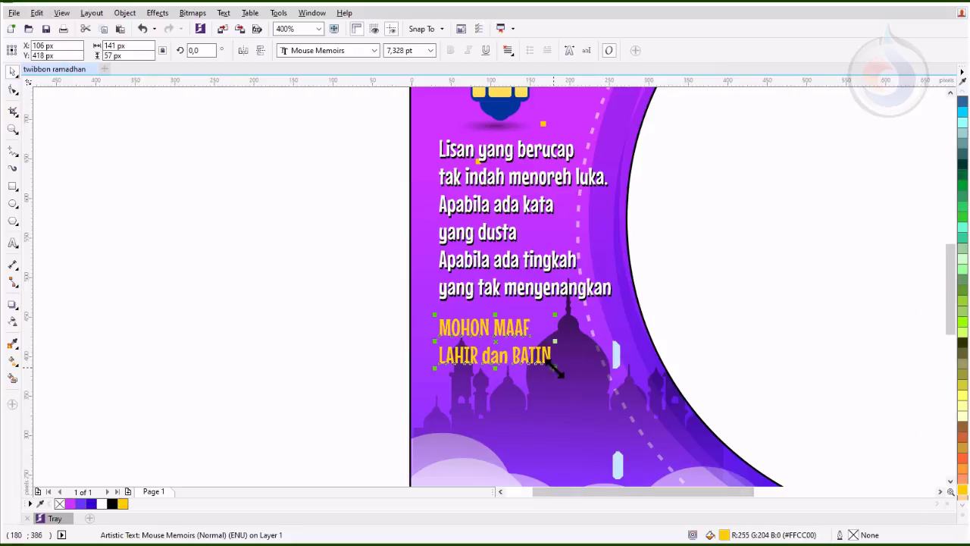
pyautogui.moveTo(559, 370); pyautogui.dragTo(646, 406)
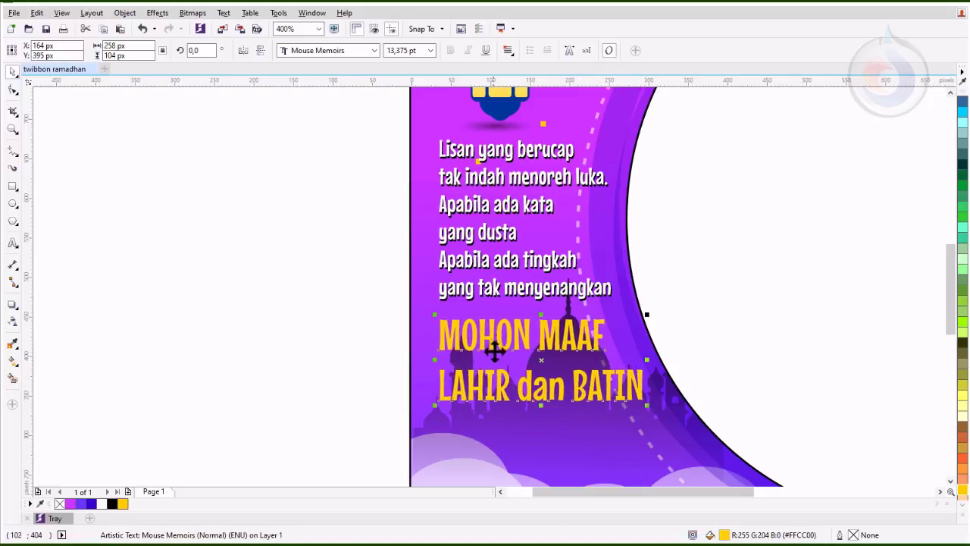
# Break the yellow text into separate lines, shift "LAHIR dan BATIN" up and to the right, and group both lines.
pyautogui.hotkey('ctrl', 'k')
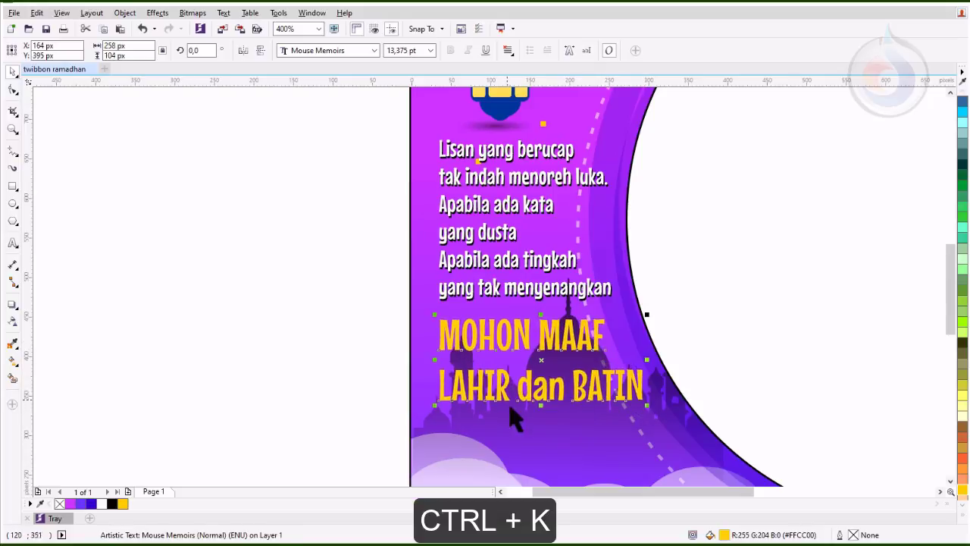
pyautogui.moveTo(503, 396); pyautogui.dragTo(532, 376)
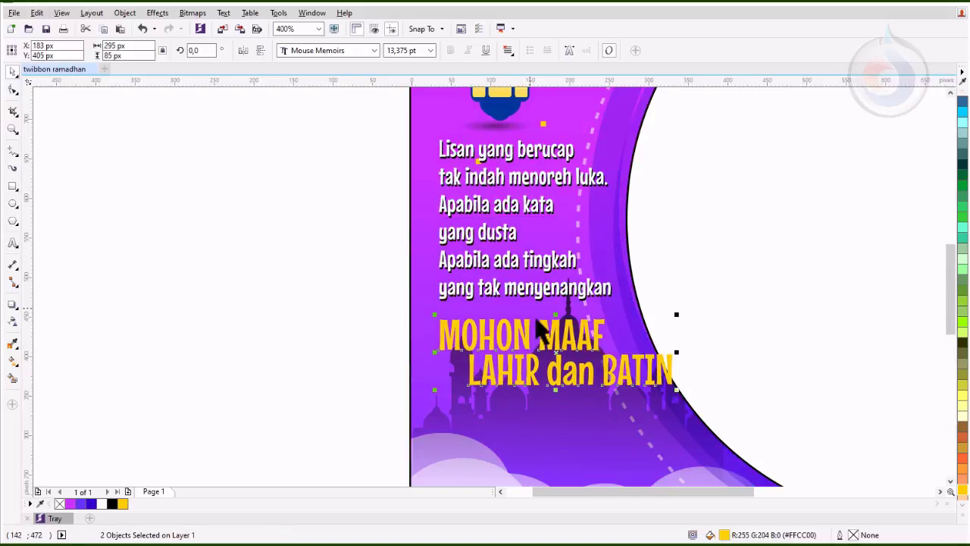
pyautogui.hotkey('ctrl', 'g')
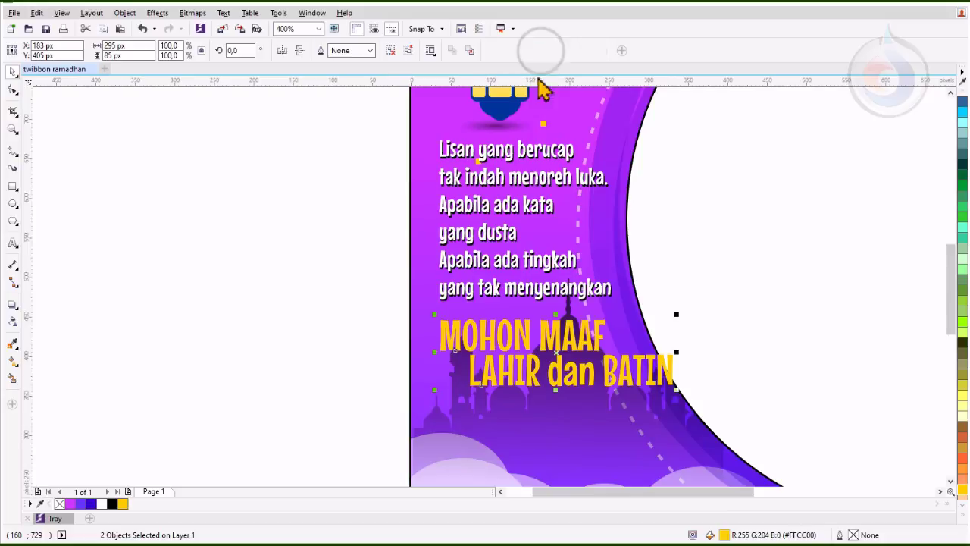
# Give the grouped yellow text a hard shadow using a black duplicate offset about 3 px right and down, with the yellow original in front.
pyautogui.scroll(2, 556, 364)
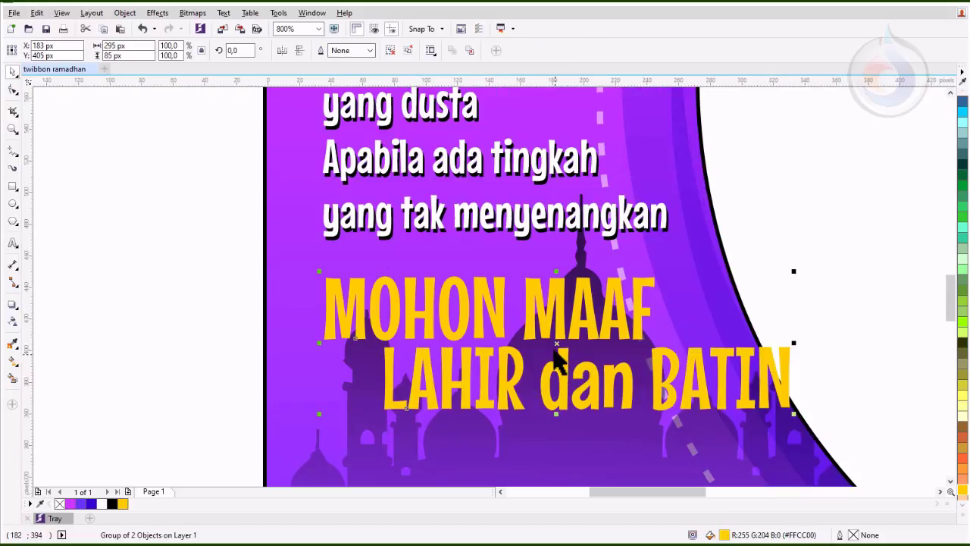
pyautogui.moveTo(555, 326); pyautogui.dragTo(560, 335)
pyautogui.rightClick(559, 335)
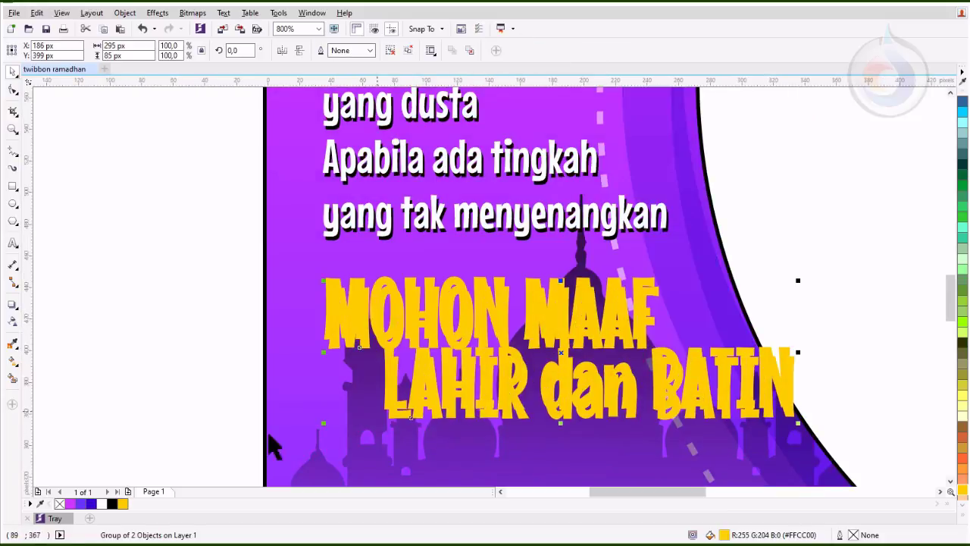
pyautogui.click(112, 503)
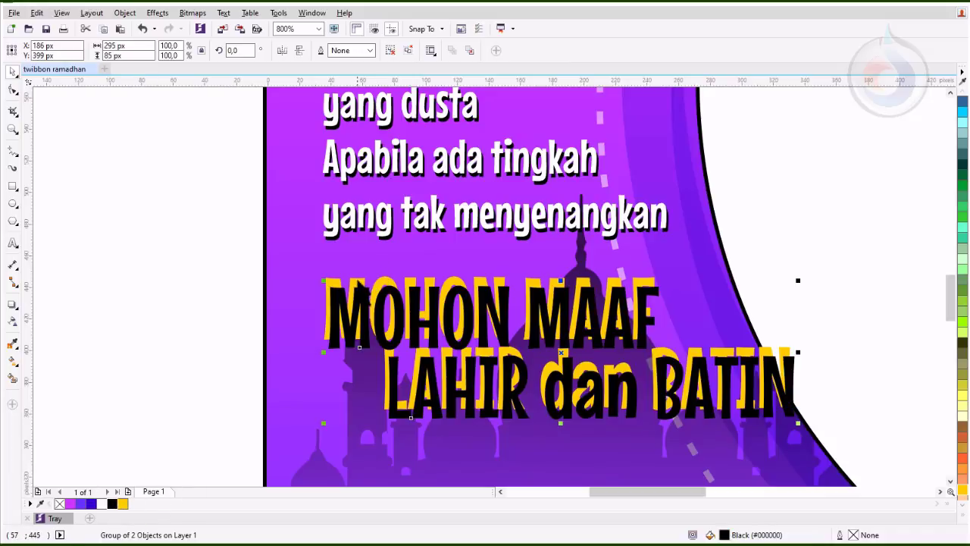
pyautogui.click(358, 280)
pyautogui.hotkey('shift', 'pageup')
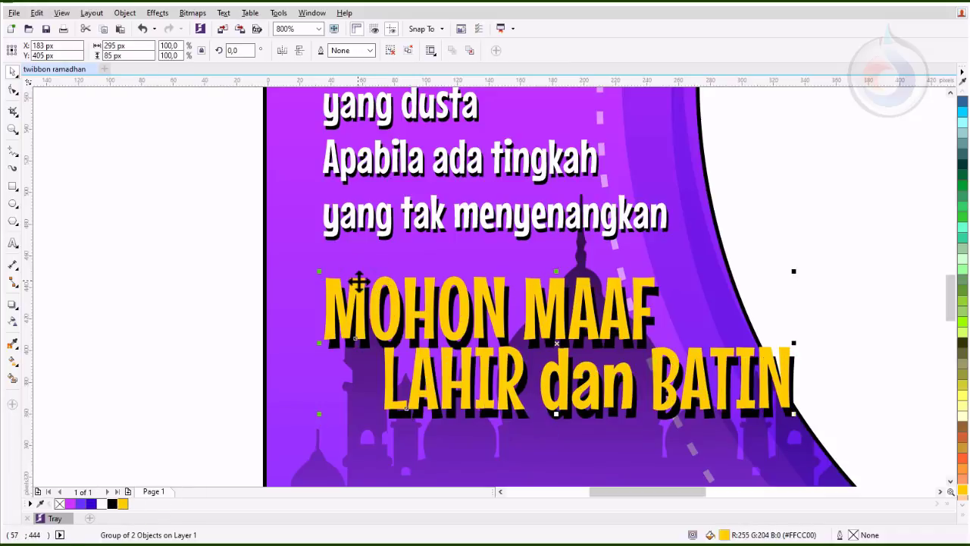
pyautogui.moveTo(516, 411); pyautogui.dragTo(518, 411)
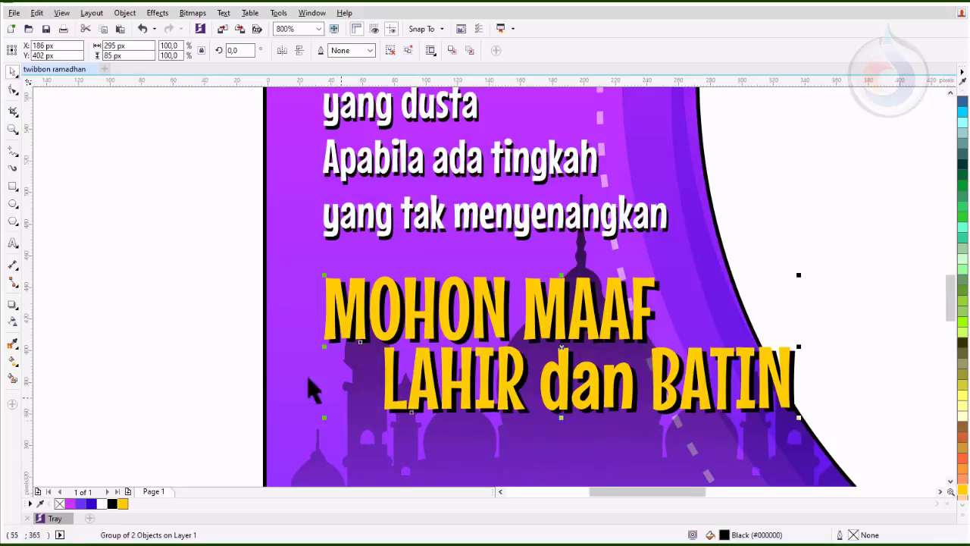
pyautogui.click(227, 343)
pyautogui.hotkey('shift', 'F4')
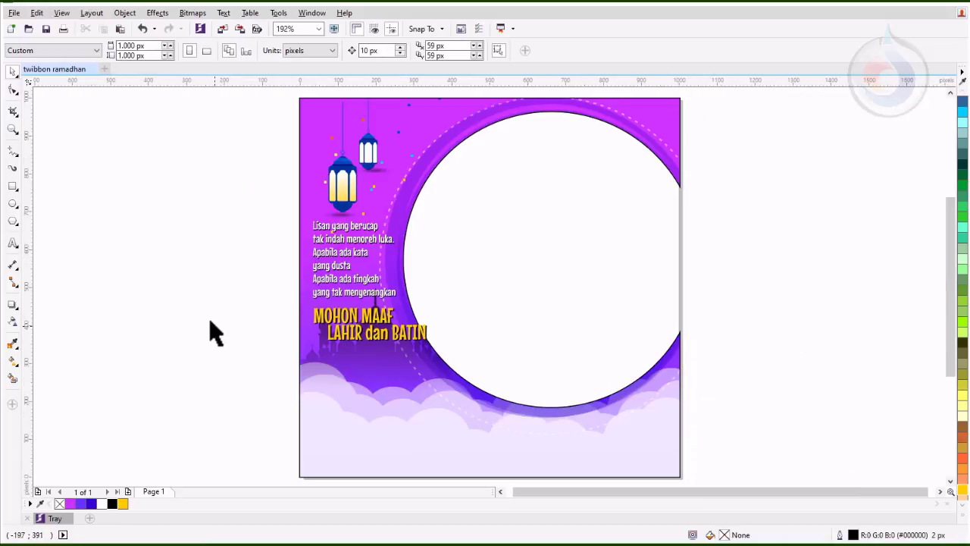
# Add the artistic text "Marhaban Ya" / "Ramadhan" on two lines and place it over the round photo opening.
pyautogui.click(210, 326)
pyautogui.click(13, 244)
pyautogui.click(134, 330)
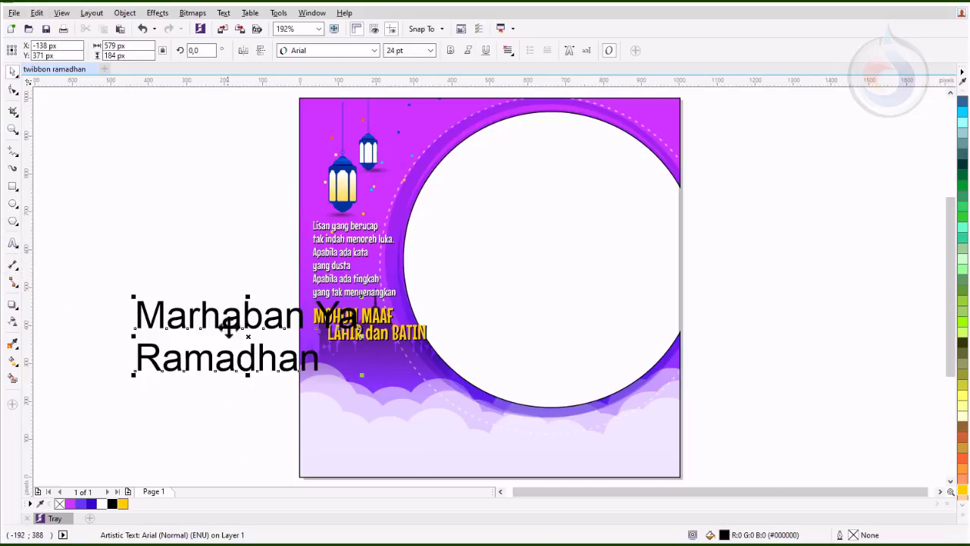
pyautogui.moveTo(227, 322); pyautogui.dragTo(555, 263)
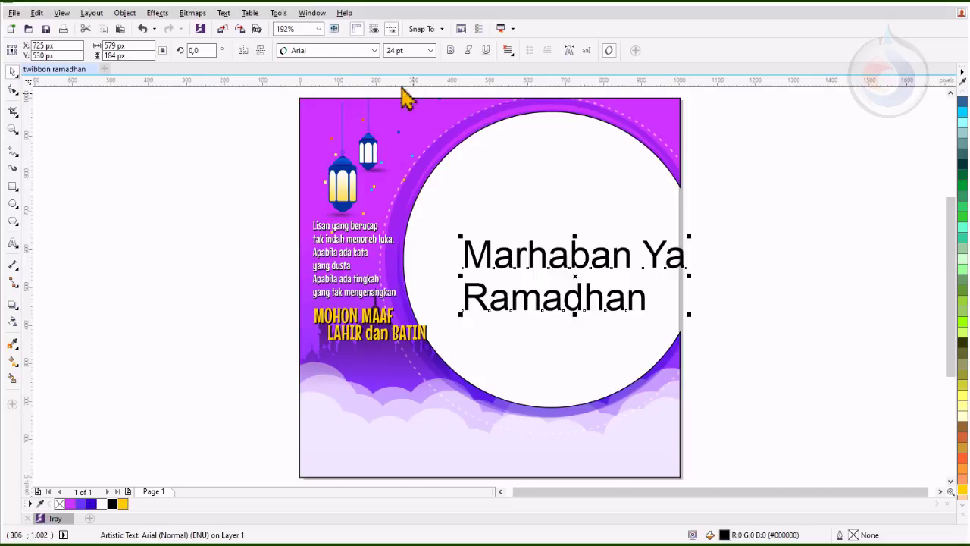
# Set the Ramadhan greeting in Berkshire Swash, move it over the clouds and enlarge it to about 674 × 269 px.
pyautogui.click(345, 51)
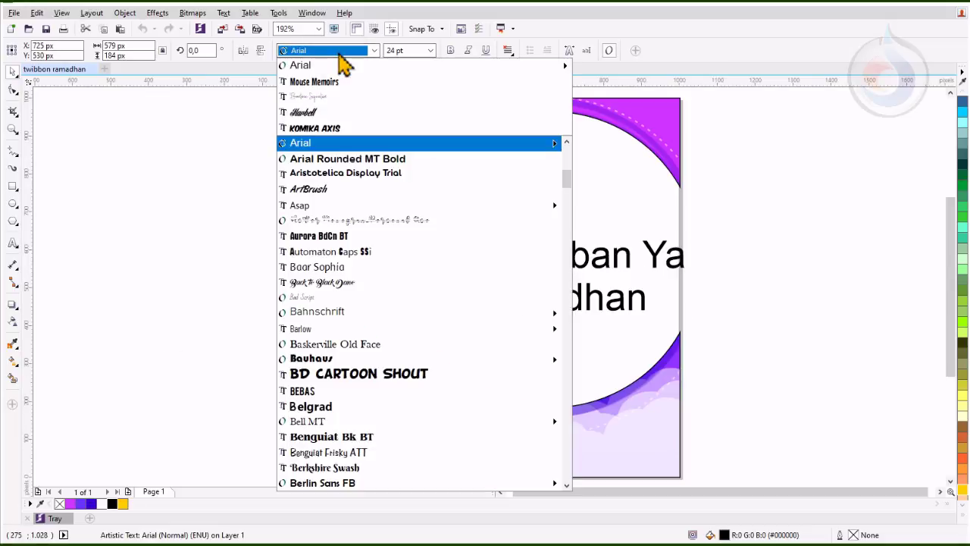
pyautogui.write('Be')
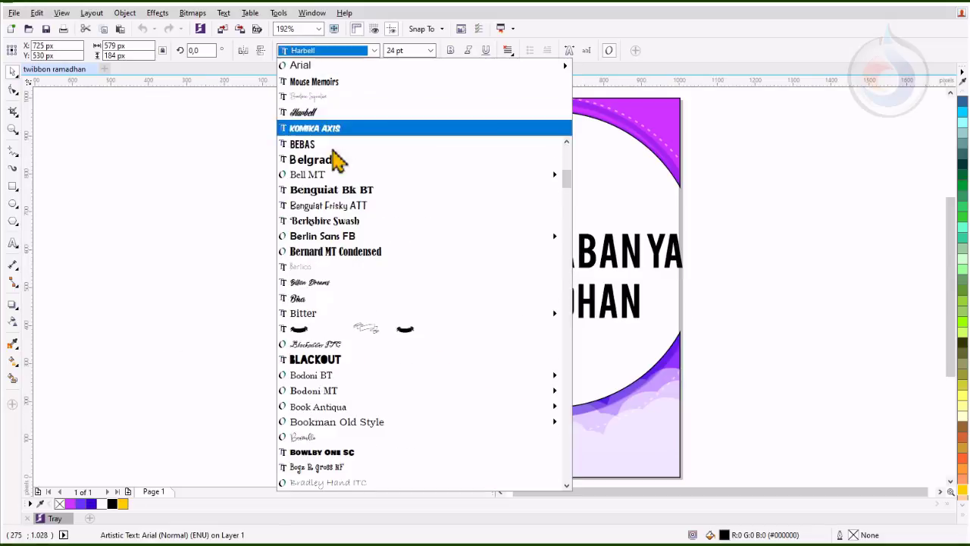
pyautogui.click(332, 223)
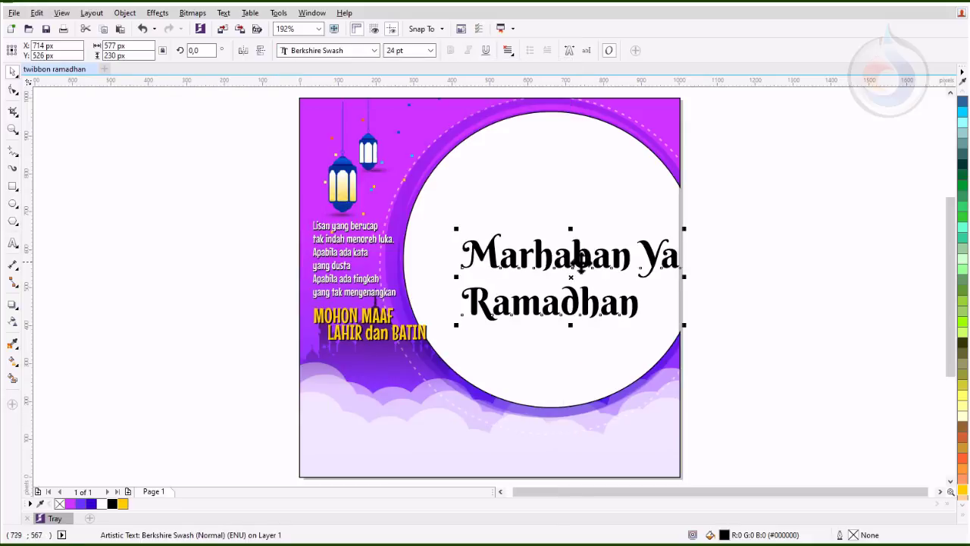
pyautogui.moveTo(580, 262); pyautogui.dragTo(527, 366)
pyautogui.moveTo(527, 367); pyautogui.dragTo(501, 382)
pyautogui.moveTo(605, 350); pyautogui.dragTo(643, 335)
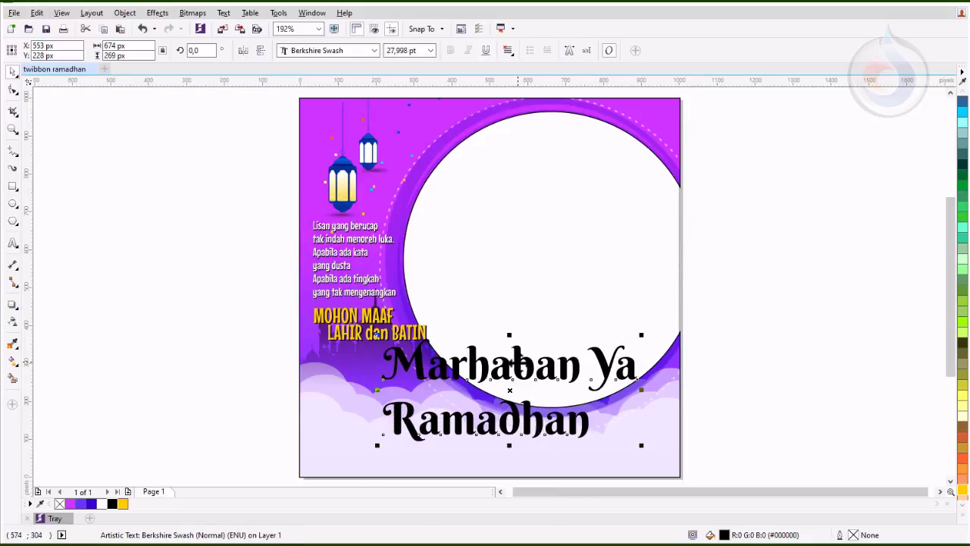
# Break the greeting into separate lines, tuck "Ramadhan" right-aligned under "Marhaban Ya", and enlarge both to about 783 × 252 px overall.
pyautogui.hotkey('ctrl', 'k')
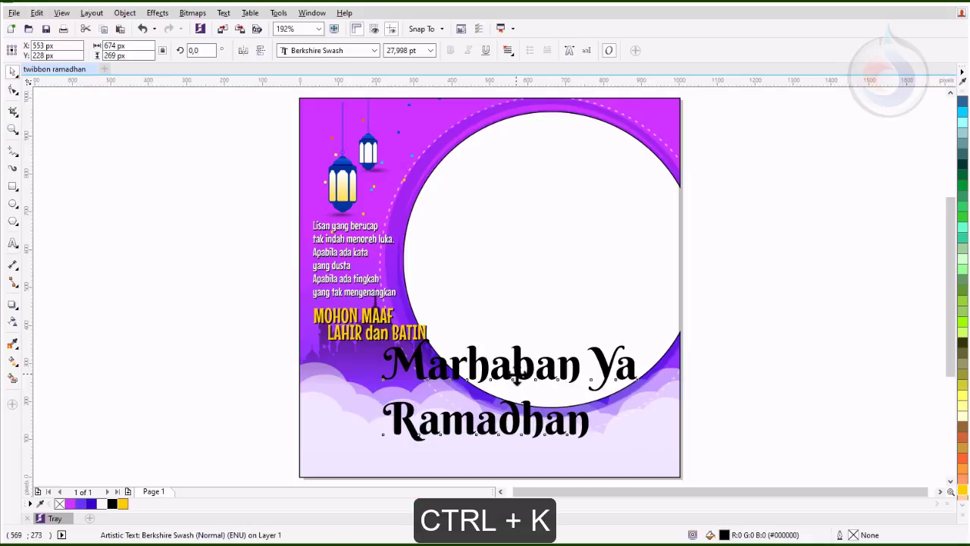
pyautogui.moveTo(509, 428); pyautogui.dragTo(540, 403)
pyautogui.keyDown('shift'); pyautogui.click(474, 362); pyautogui.keyUp('shift')
pyautogui.moveTo(475, 362); pyautogui.dragTo(425, 369)
pyautogui.moveTo(598, 389); pyautogui.dragTo(642, 390)
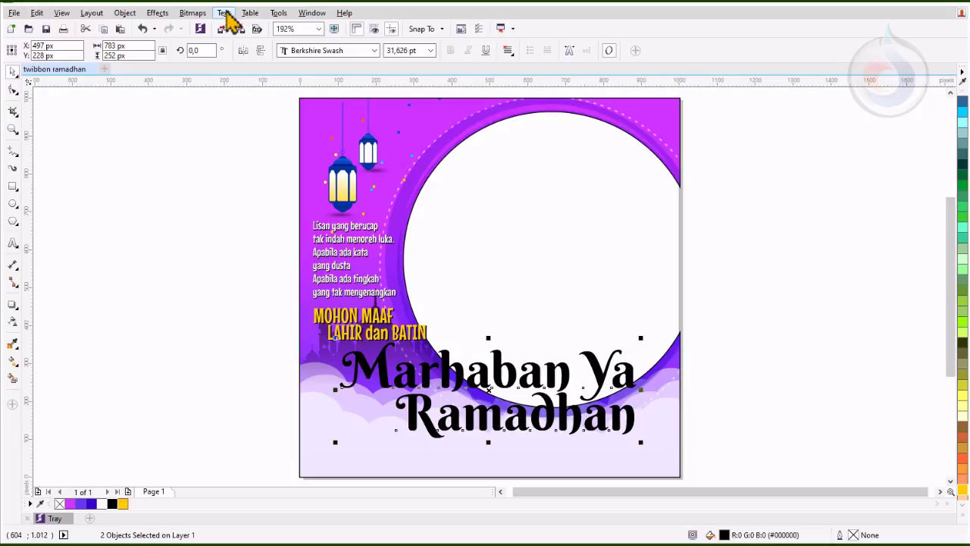
# Open the Contour settings and give both greeting lines a white outline.
pyautogui.click(157, 14)
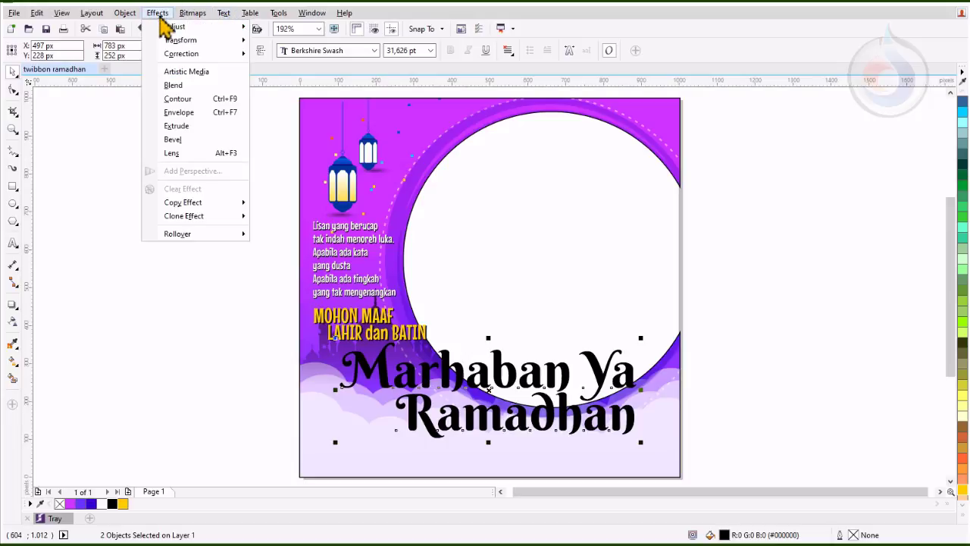
pyautogui.click(182, 99)
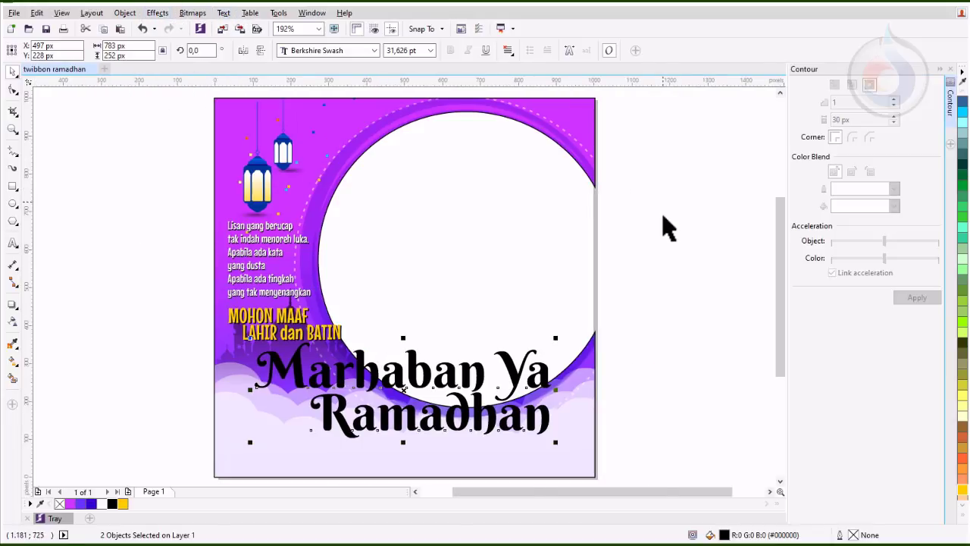
pyautogui.rightClick(102, 505)
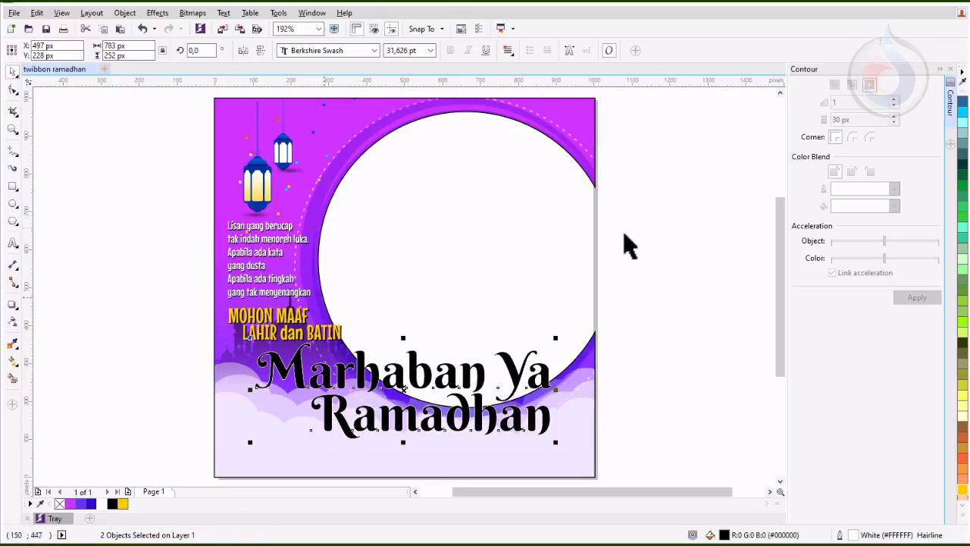
pyautogui.click(664, 286)
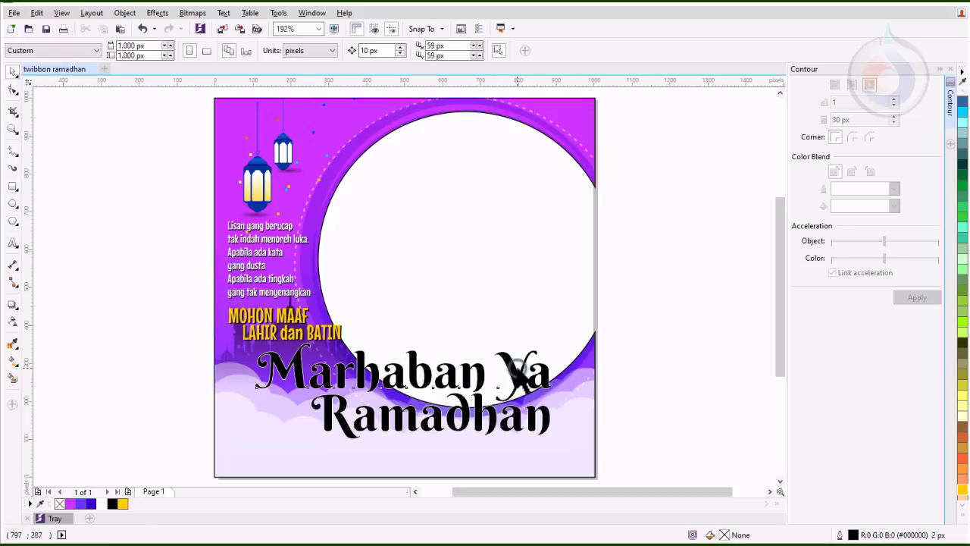
# Apply a one-step white outside contour with an 8 px offset to "Marhaban Ya" and the same contour to "Ramadhan".
pyautogui.click(517, 369)
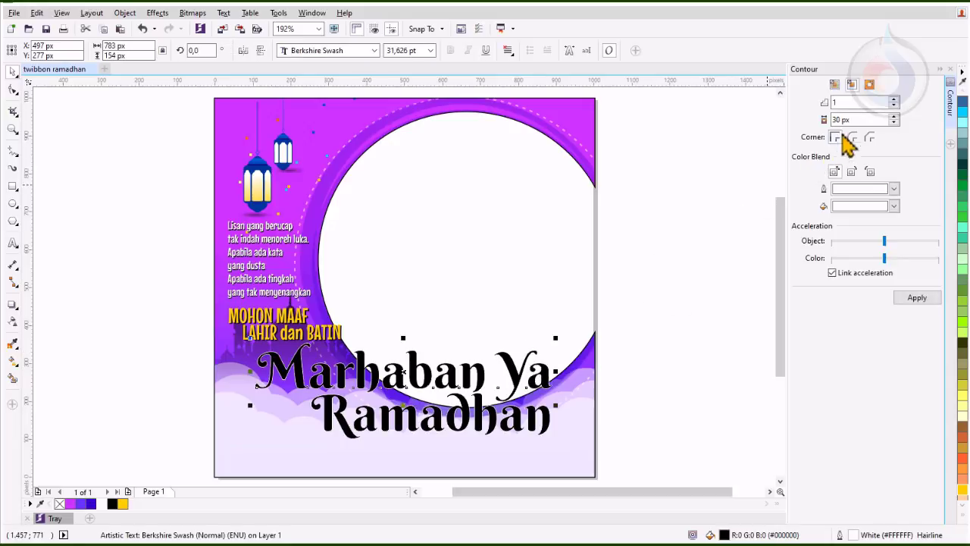
pyautogui.click(870, 84)
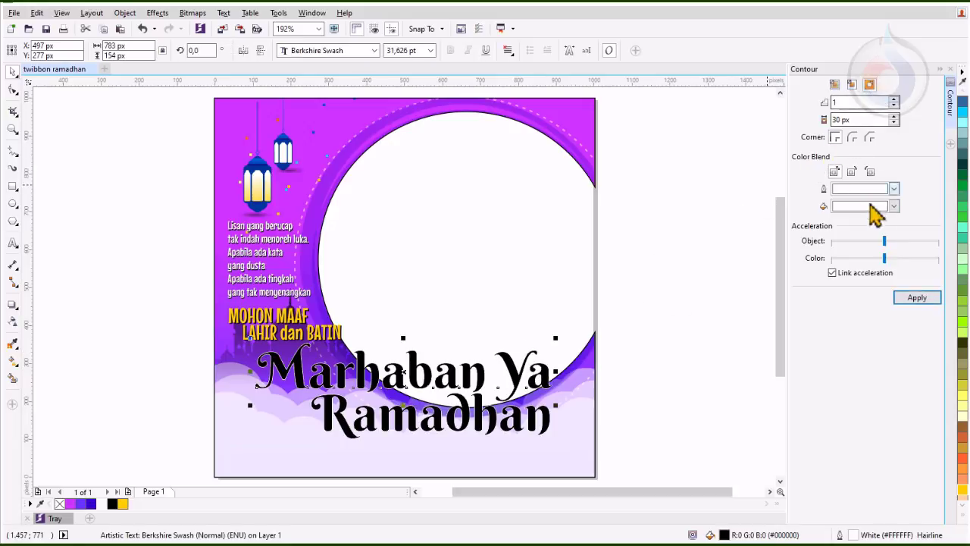
pyautogui.doubleClick(845, 120)
pyautogui.click(910, 300)
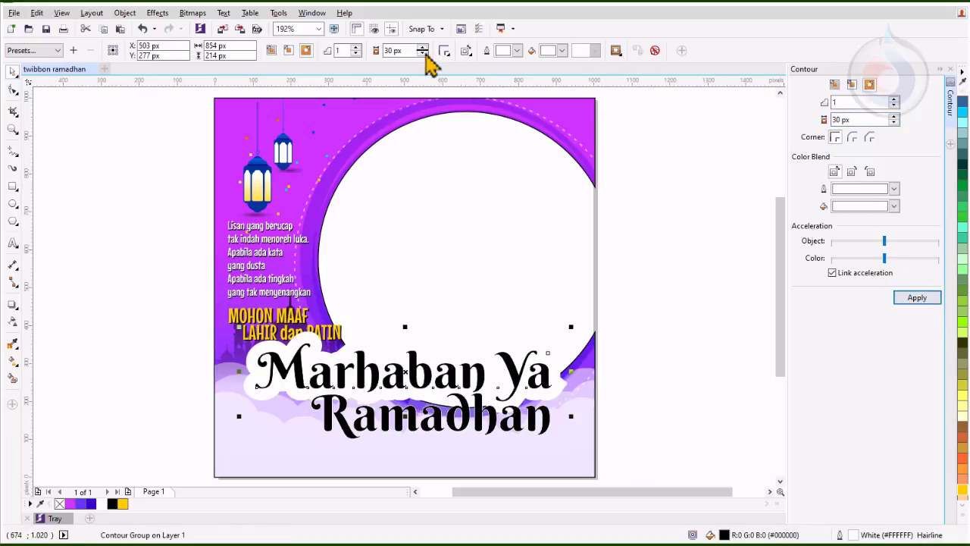
pyautogui.click(422, 54)
pyautogui.click(423, 54)
pyautogui.click(422, 53)
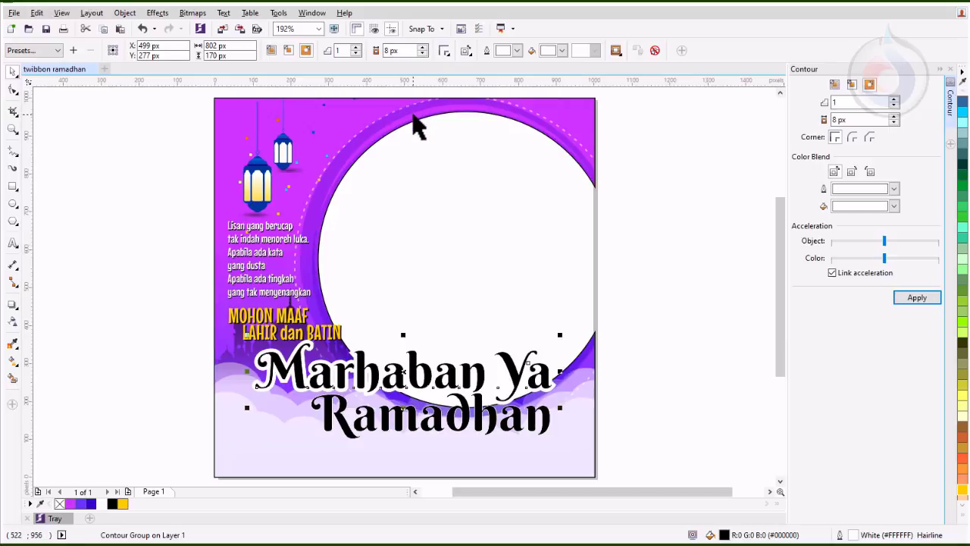
pyautogui.click(339, 410)
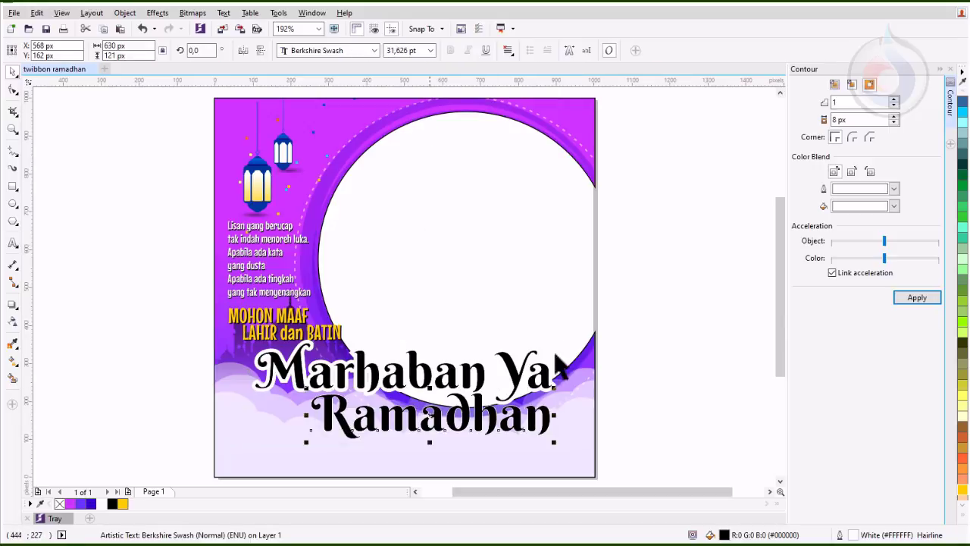
pyautogui.click(910, 298)
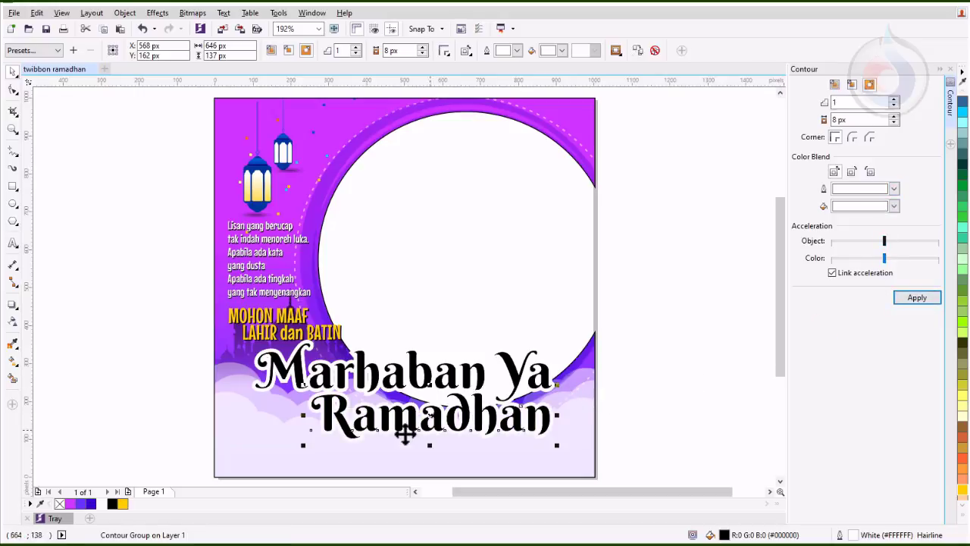
# Break apart the contour groups of "Ramadhan" and "Marhaban Ya" so the white contours are separate objects.
pyautogui.scroll(3, 353, 415)
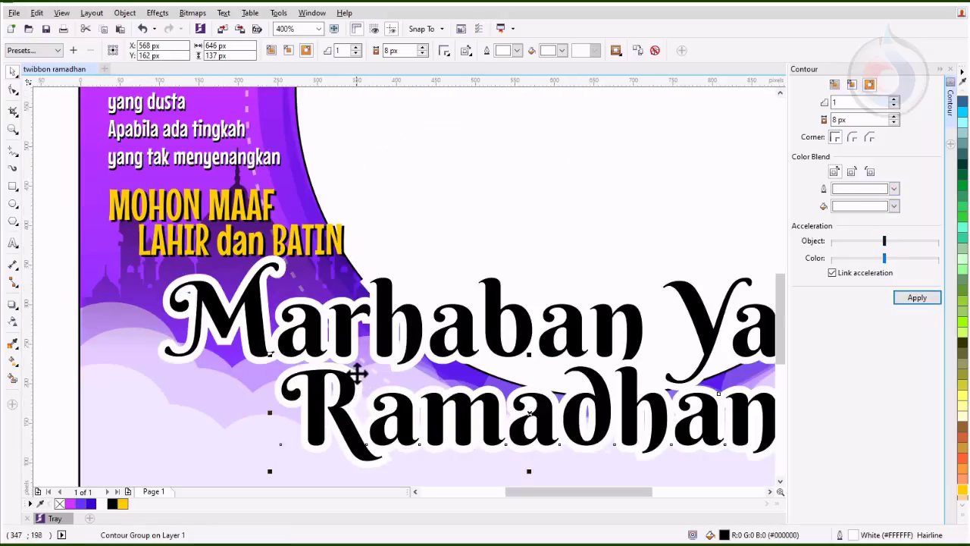
pyautogui.rightClick(356, 370)
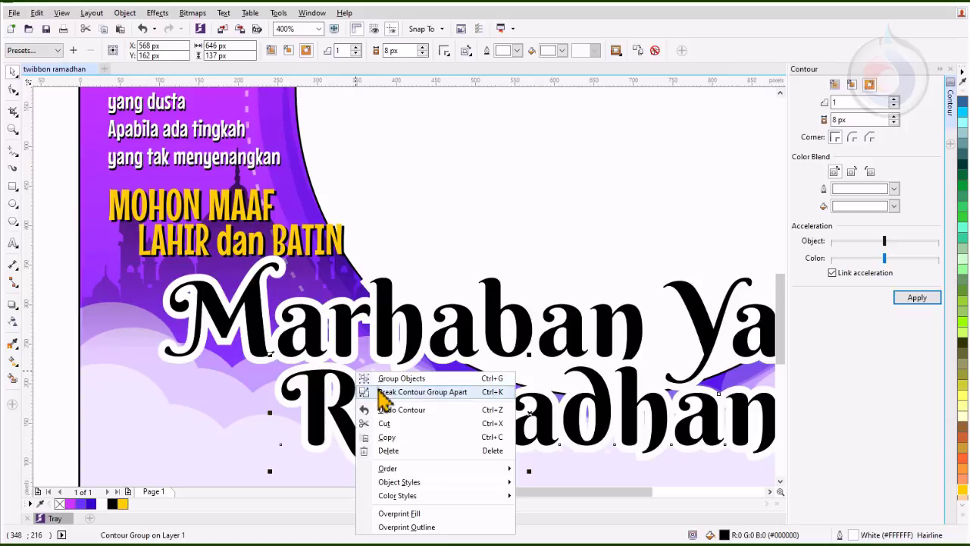
pyautogui.click(382, 392)
pyautogui.click(373, 363)
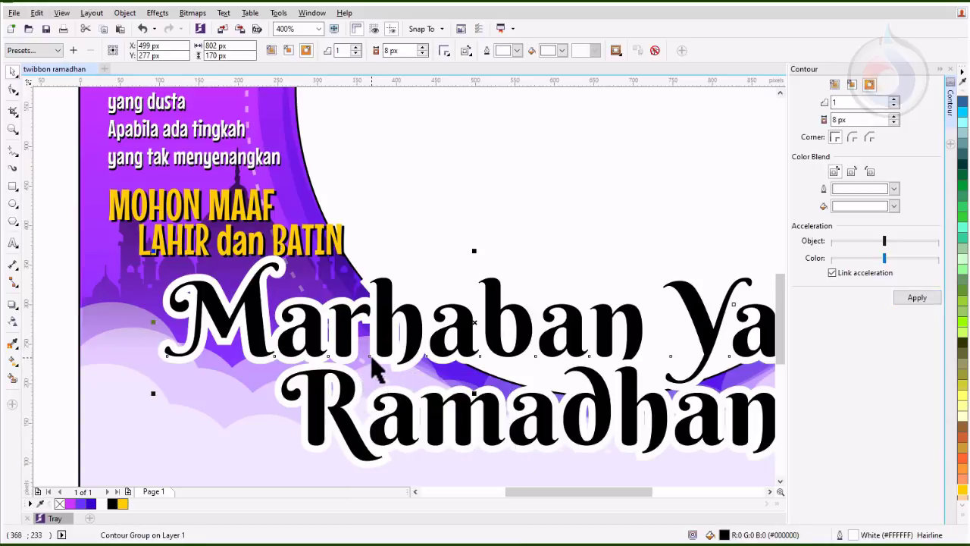
pyautogui.rightClick(372, 363)
pyautogui.click(395, 377)
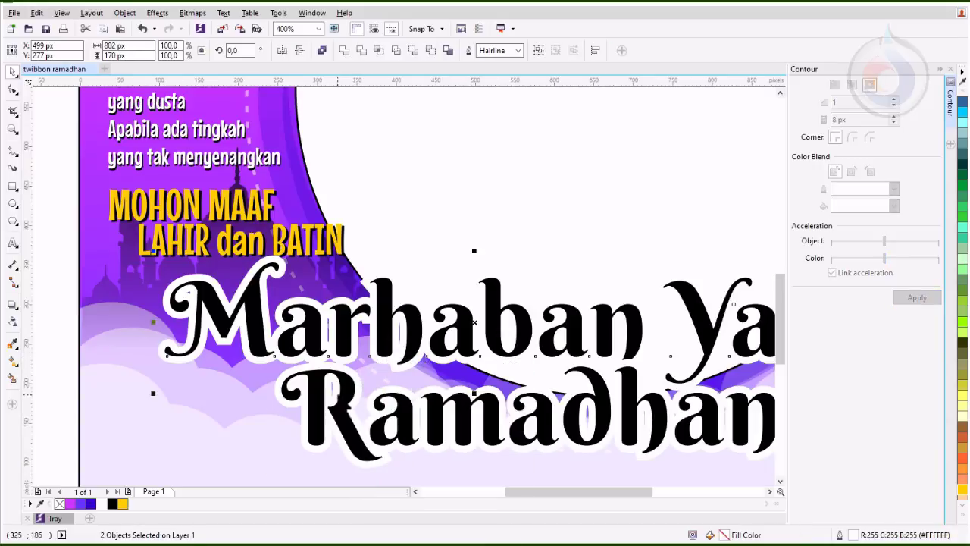
pyautogui.scroll(-2, 341, 399)
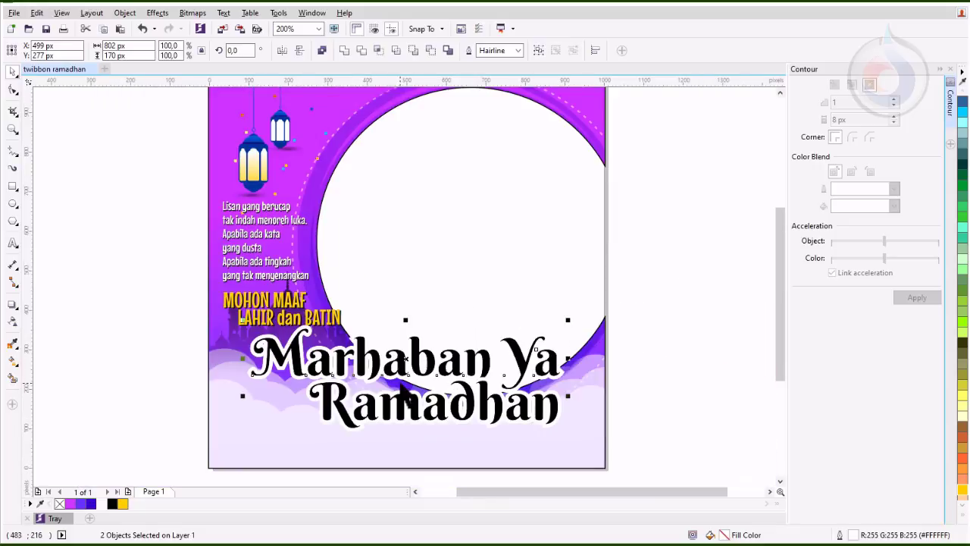
# Add a black Multiply drop shadow to the white contour behind "Marhaban Ya", offset 4 px and -6 px, opacity 50, feather 15.
pyautogui.scroll(1, 523, 388)
pyautogui.click(699, 317)
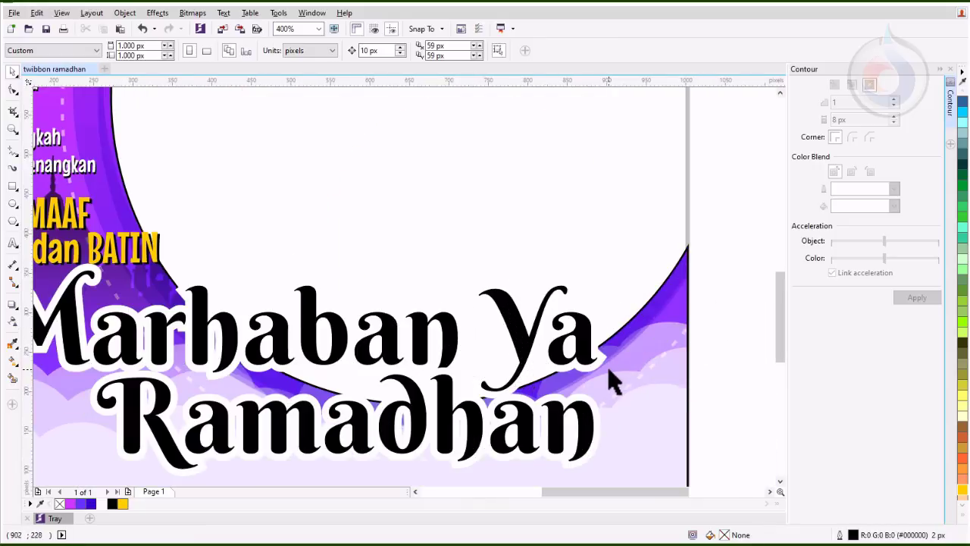
pyautogui.click(603, 364)
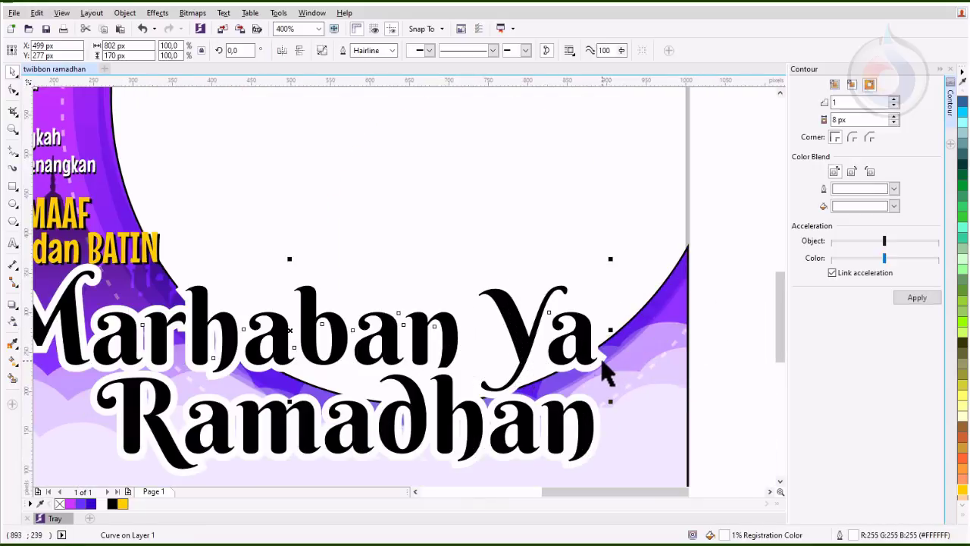
pyautogui.click(13, 307)
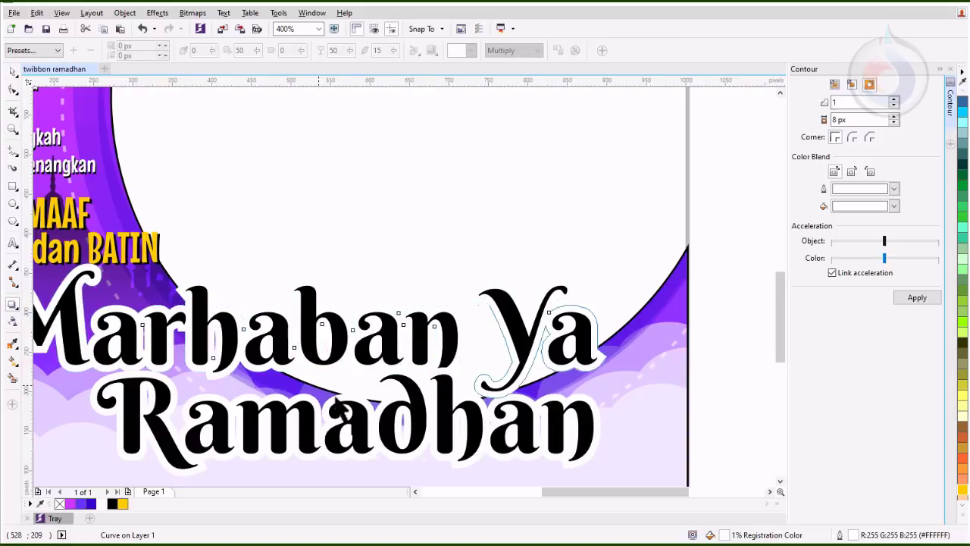
pyautogui.moveTo(340, 410)
pyautogui.mouseDown()
pyautogui.moveTo(372, 437)
pyautogui.moveTo(334, 402)
pyautogui.mouseUp()
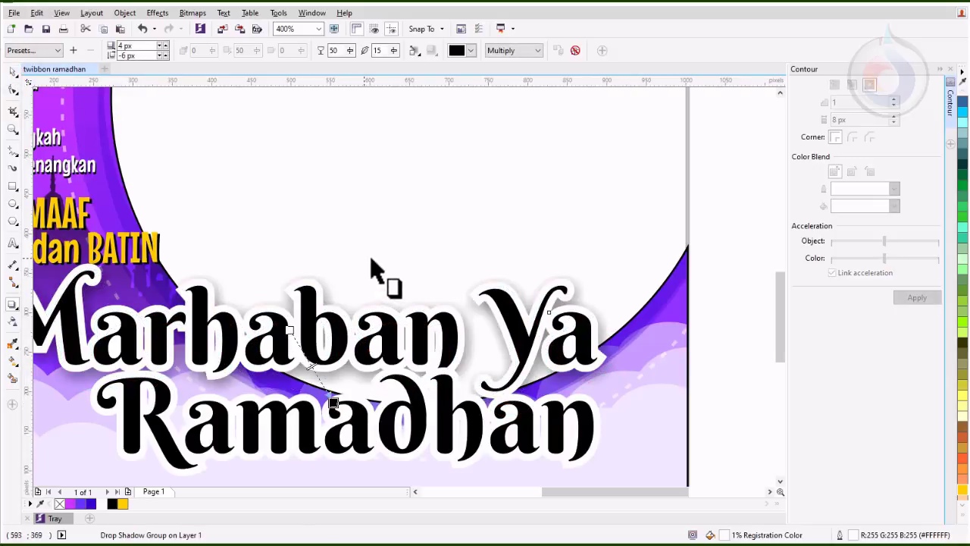
pyautogui.hotkey('shift', 'F4')
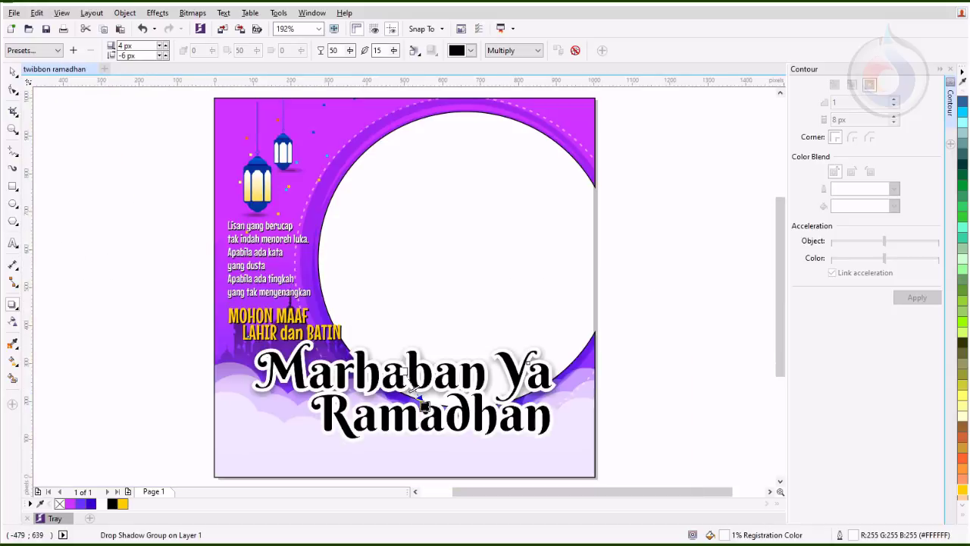
pyautogui.click(10, 70)
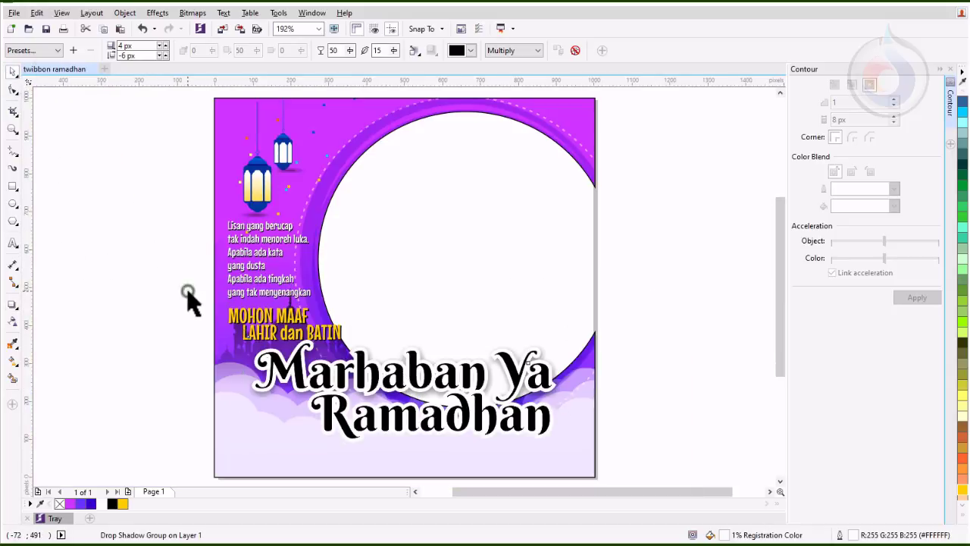
pyautogui.click(188, 293)
# Fill the "Marhaban Ya" text with a vertical linear gradient from Neon Purple down to dark navy (C100 M100 Y60 K58).
pyautogui.click(435, 385)
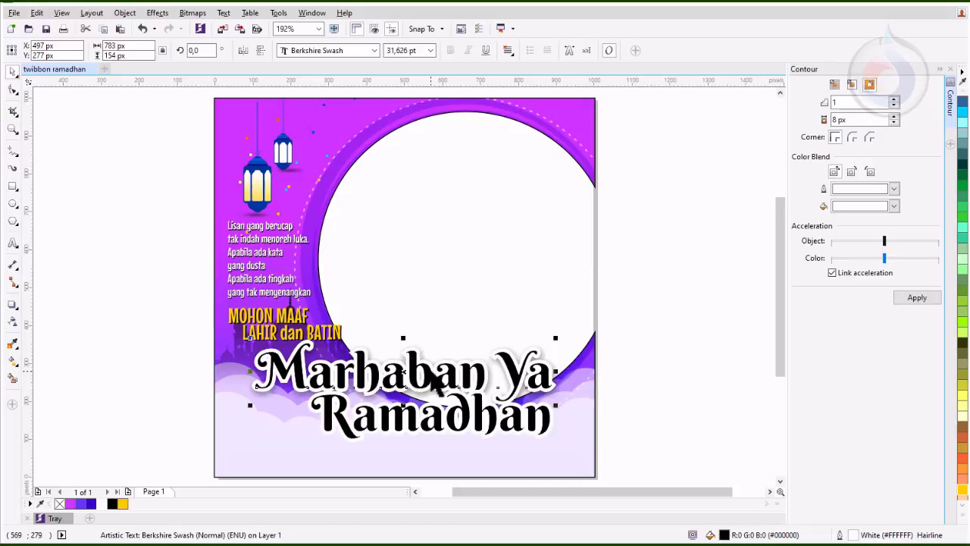
pyautogui.click(71, 503)
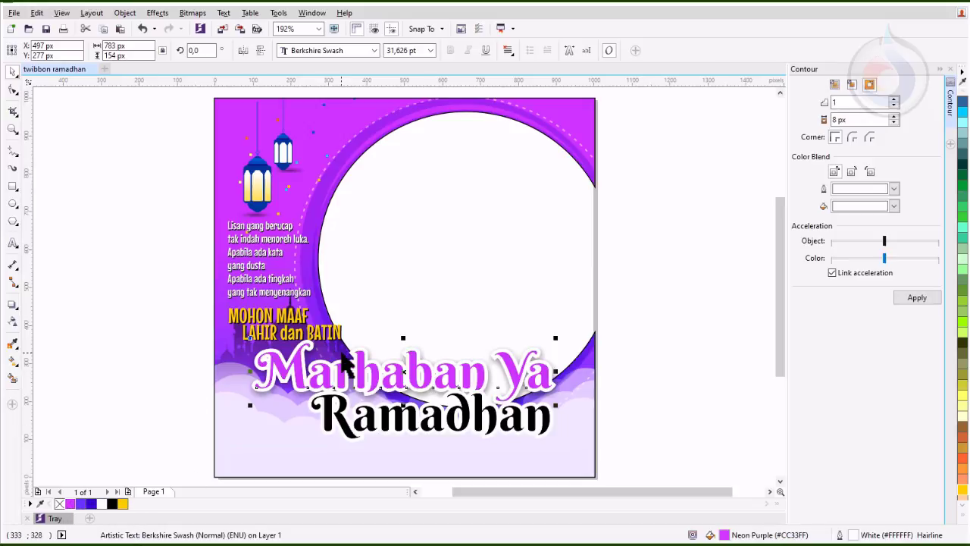
pyautogui.click(12, 362)
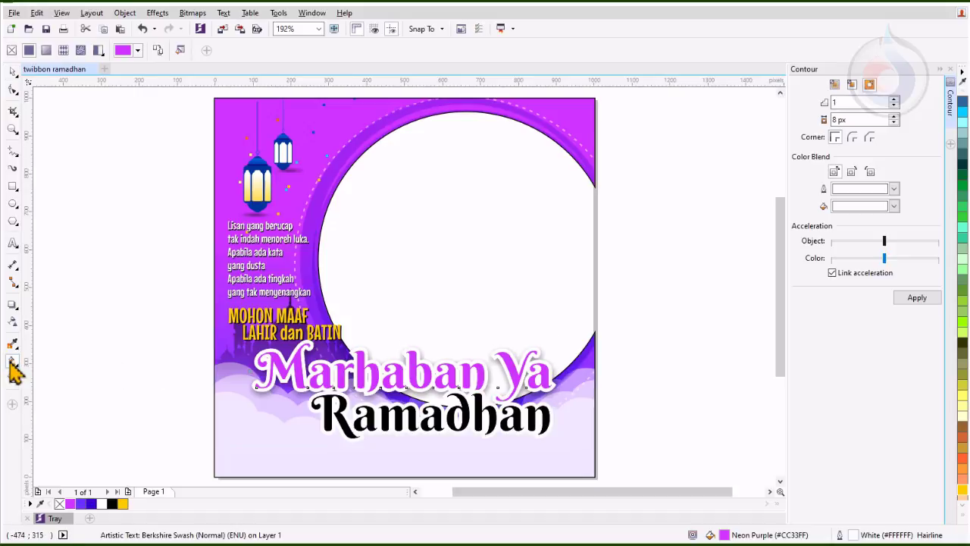
pyautogui.click(397, 388)
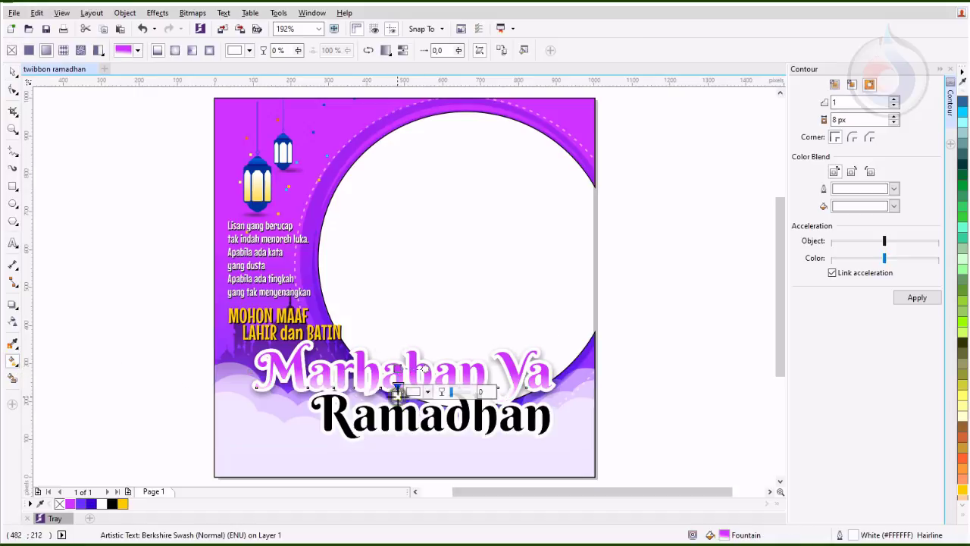
pyautogui.click(413, 391)
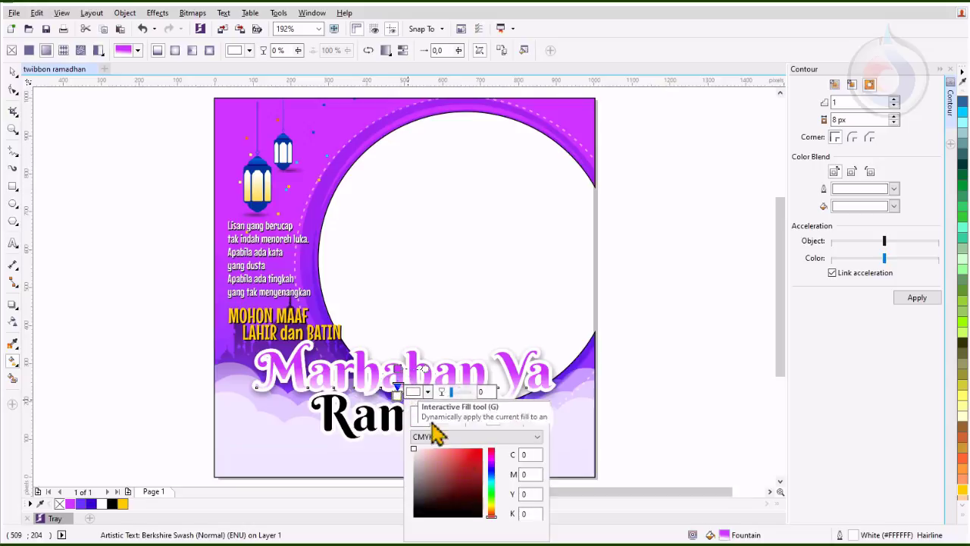
pyautogui.click(492, 470)
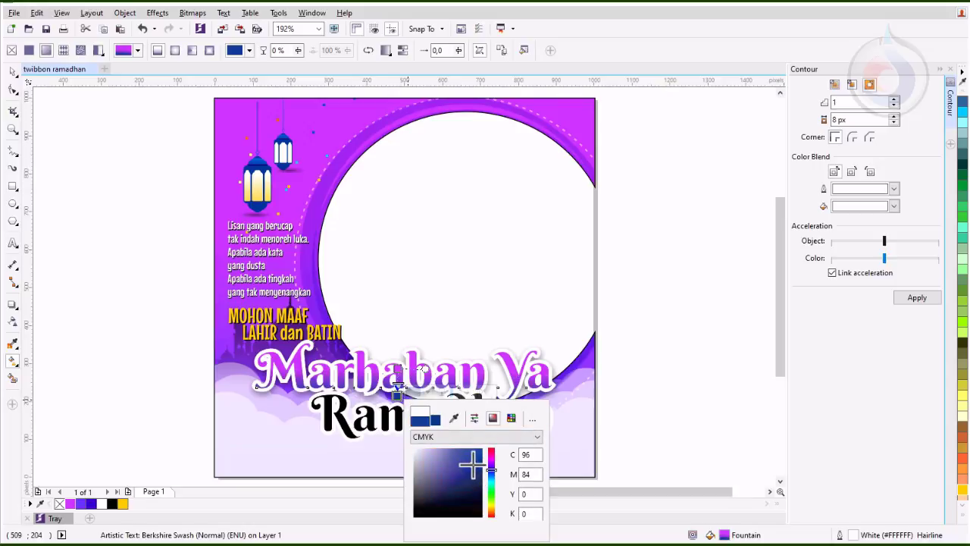
pyautogui.moveTo(472, 464); pyautogui.dragTo(478, 495)
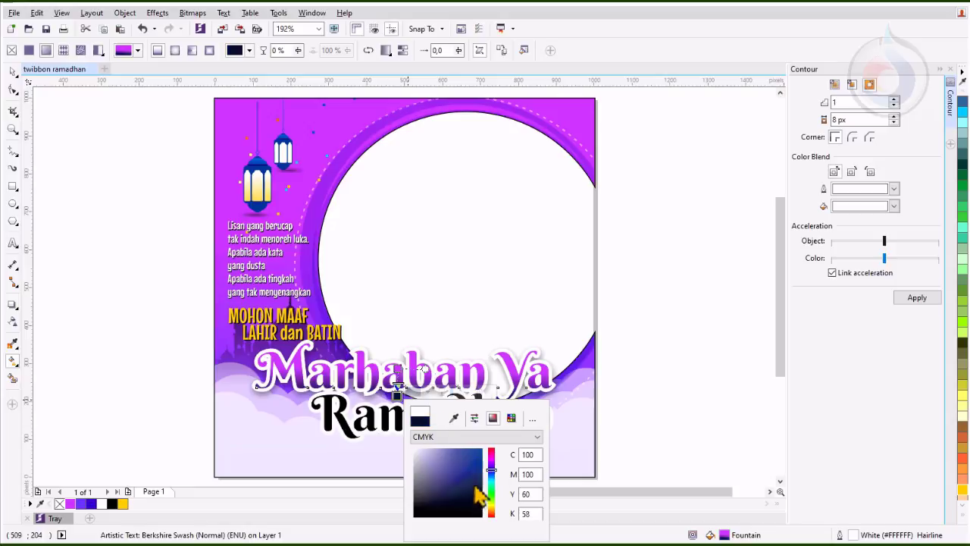
pyautogui.click(340, 378)
pyautogui.click(12, 73)
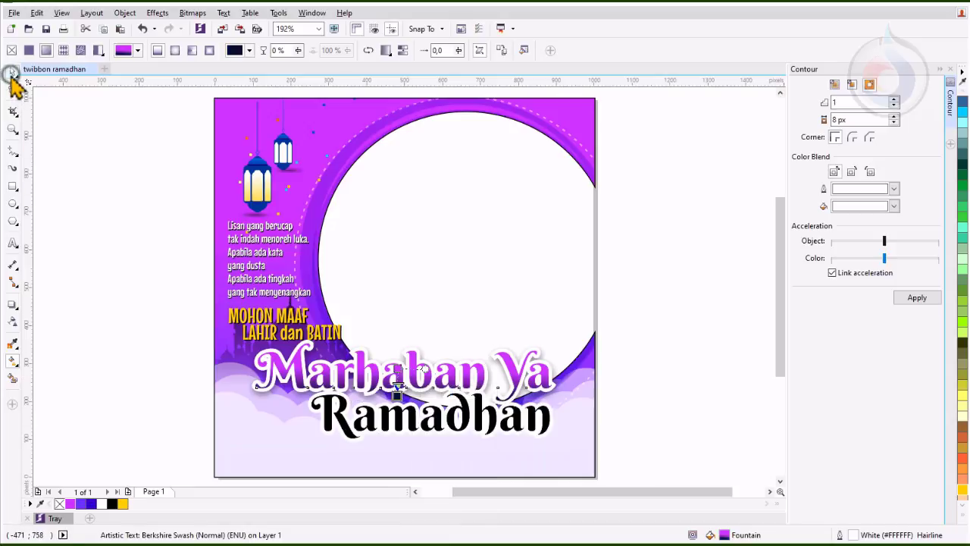
pyautogui.click(99, 277)
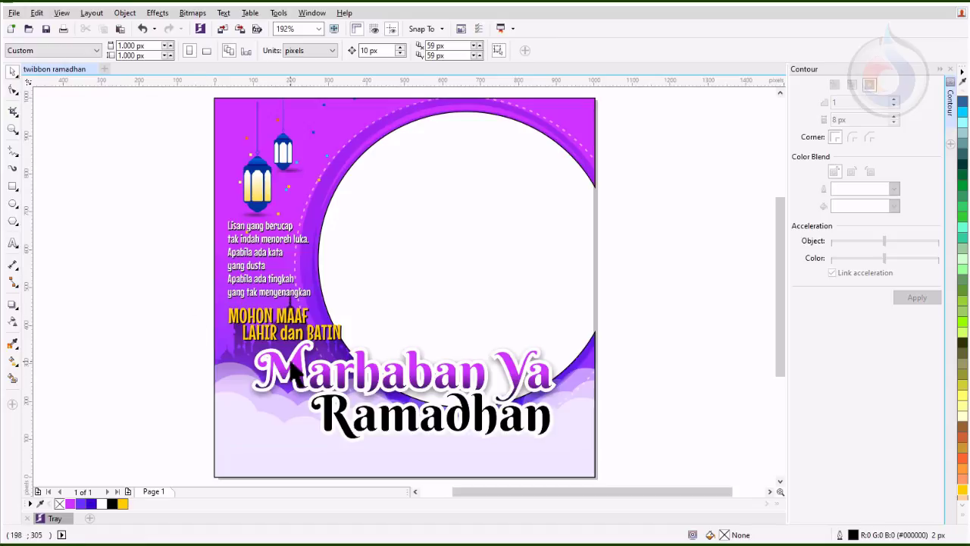
# Copy the white verse text to below "Ramadhan", colour the copy black and replace its wording with "1 Ramadhan 1442 H | 2021".
pyautogui.click(253, 242)
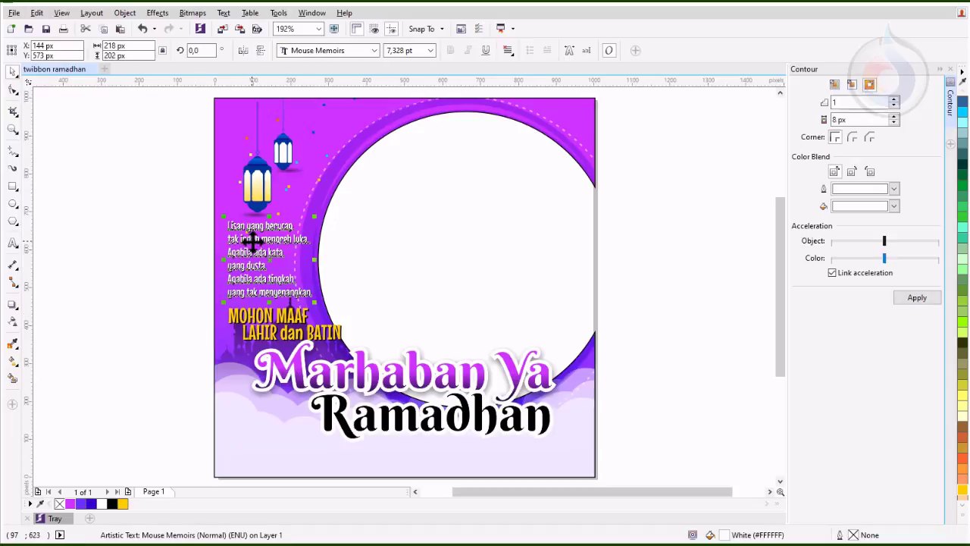
pyautogui.moveTo(252, 242); pyautogui.dragTo(385, 450)
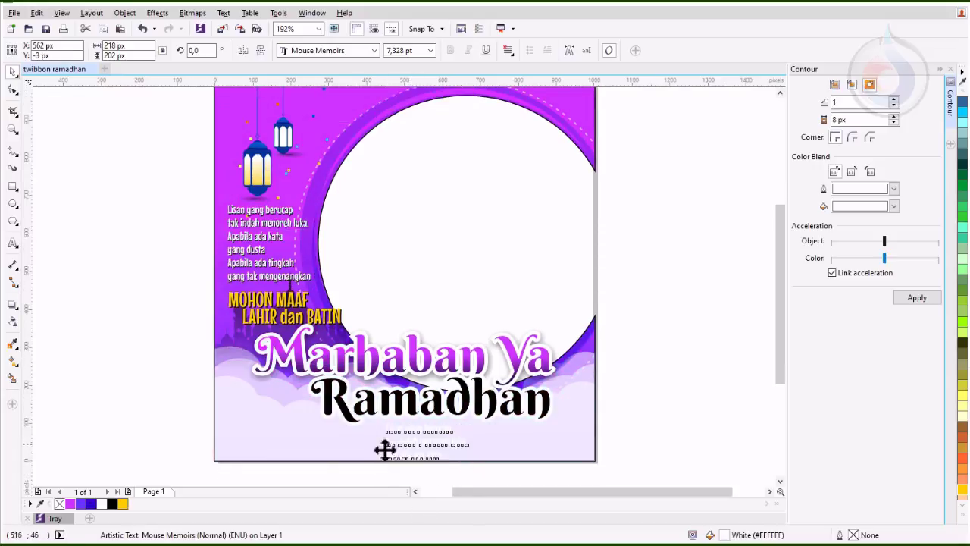
pyautogui.moveTo(113, 502); pyautogui.dragTo(412, 430)
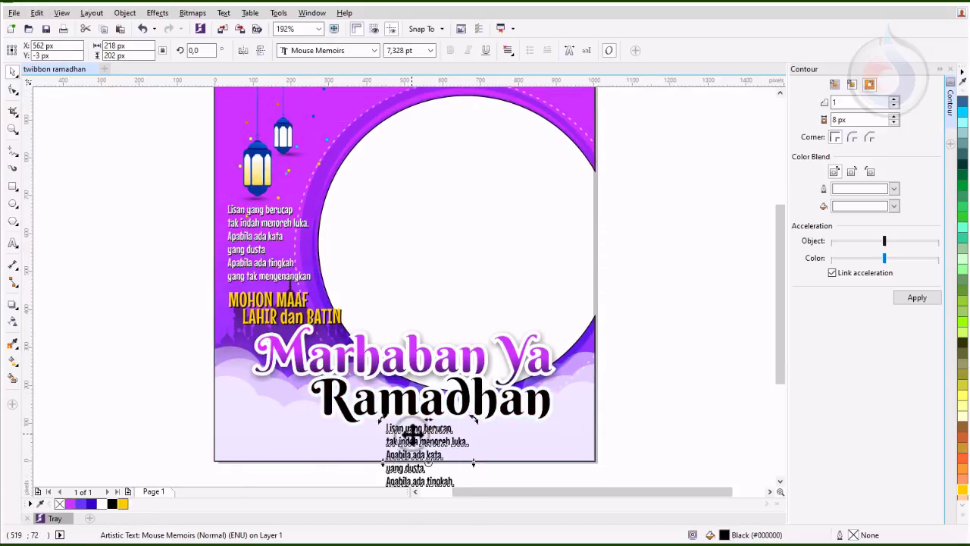
pyautogui.press('F8')
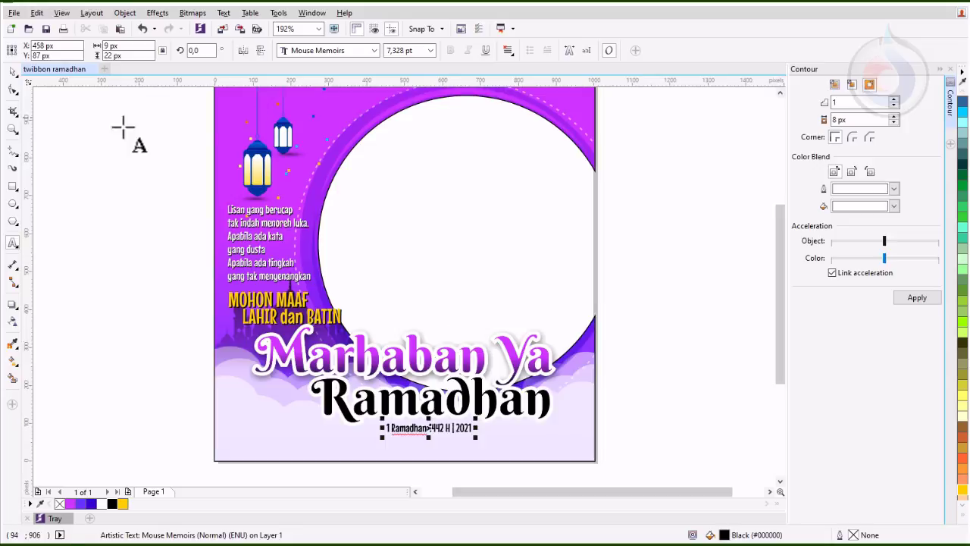
# Enlarge the "1 Ramadhan 1442 H | 2021" line and place it beneath the end of "Ramadhan".
pyautogui.click(12, 72)
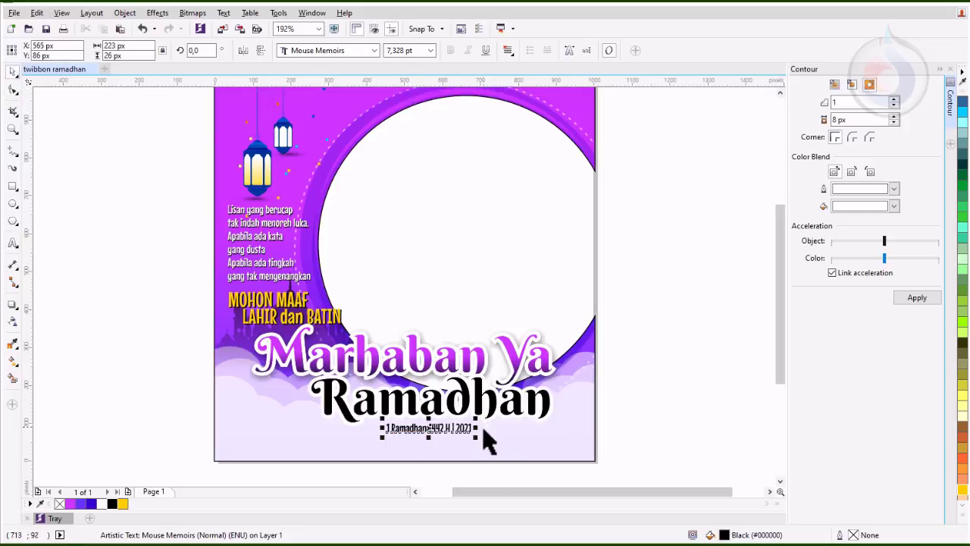
pyautogui.moveTo(476, 437); pyautogui.dragTo(495, 445)
pyautogui.moveTo(453, 435); pyautogui.dragTo(471, 439)
# Fill the "Ramadhan" text with a vertical linear gradient from Deep Blue down to a reddish purple.
pyautogui.click(377, 407)
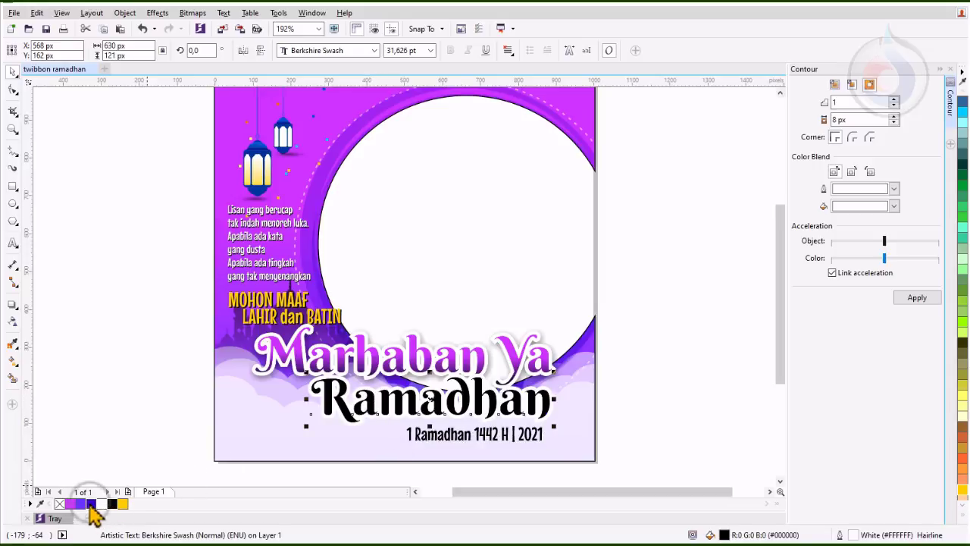
pyautogui.click(91, 503)
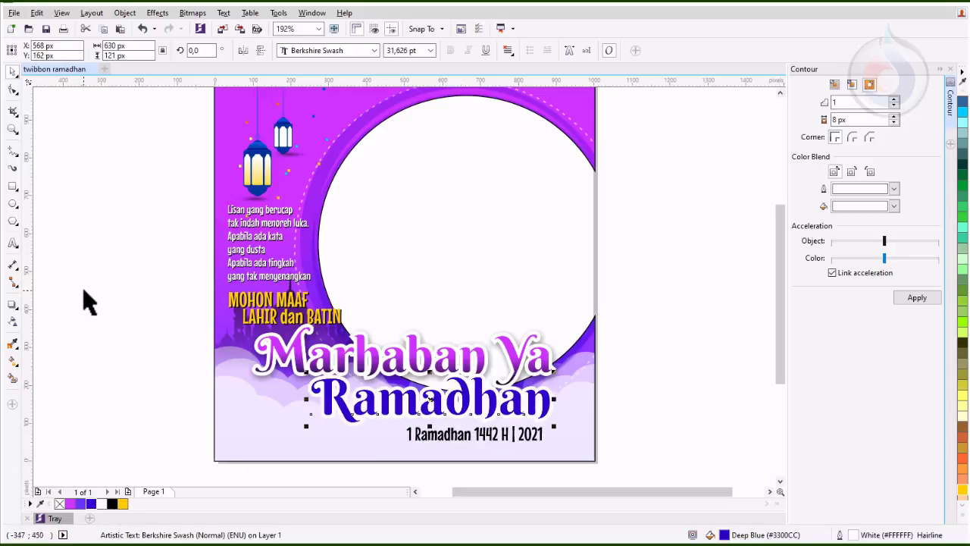
pyautogui.click(11, 362)
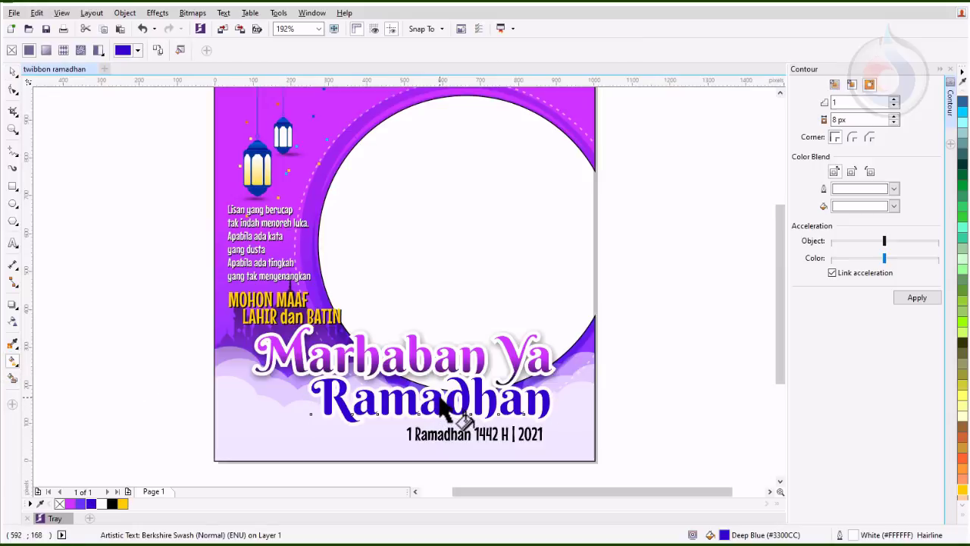
pyautogui.moveTo(442, 407); pyautogui.dragTo(438, 418)
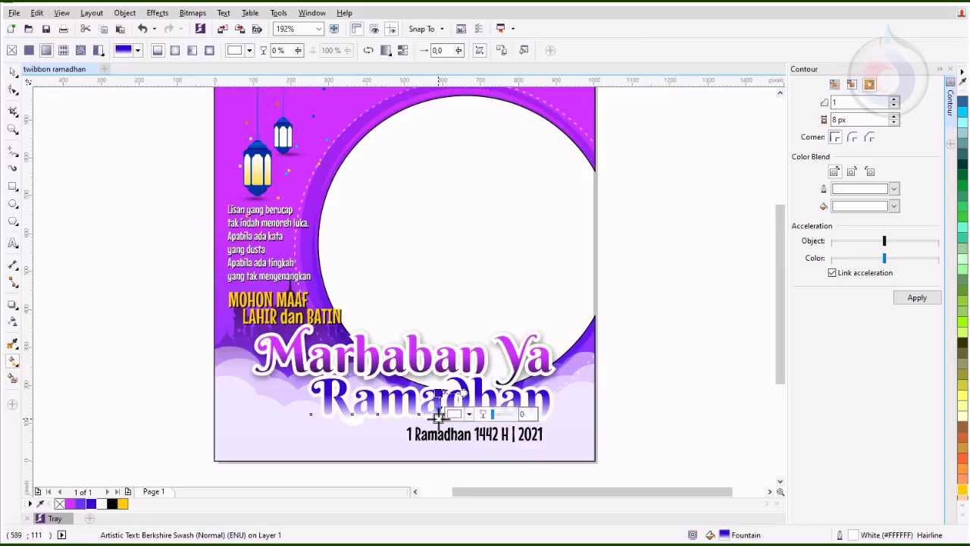
pyautogui.click(453, 415)
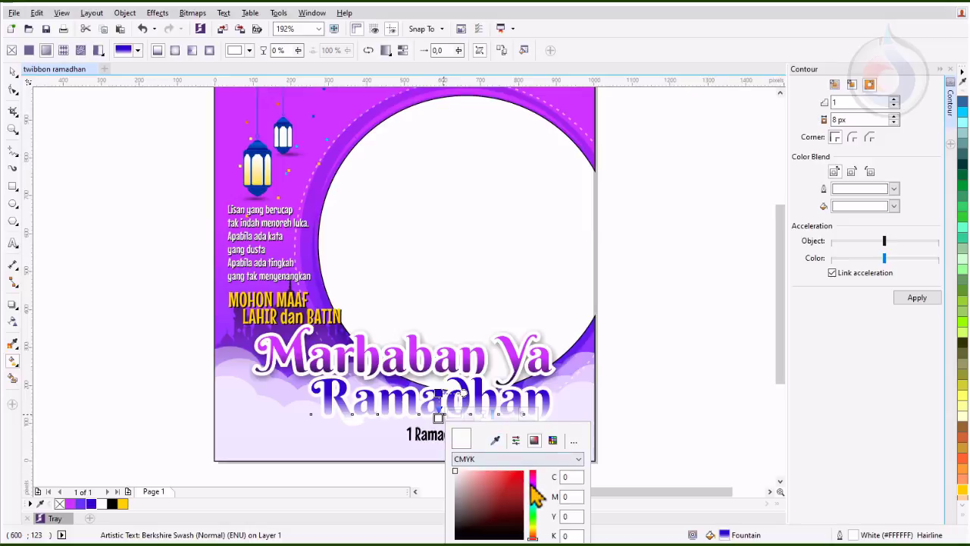
pyautogui.moveTo(530, 486); pyautogui.dragTo(537, 483)
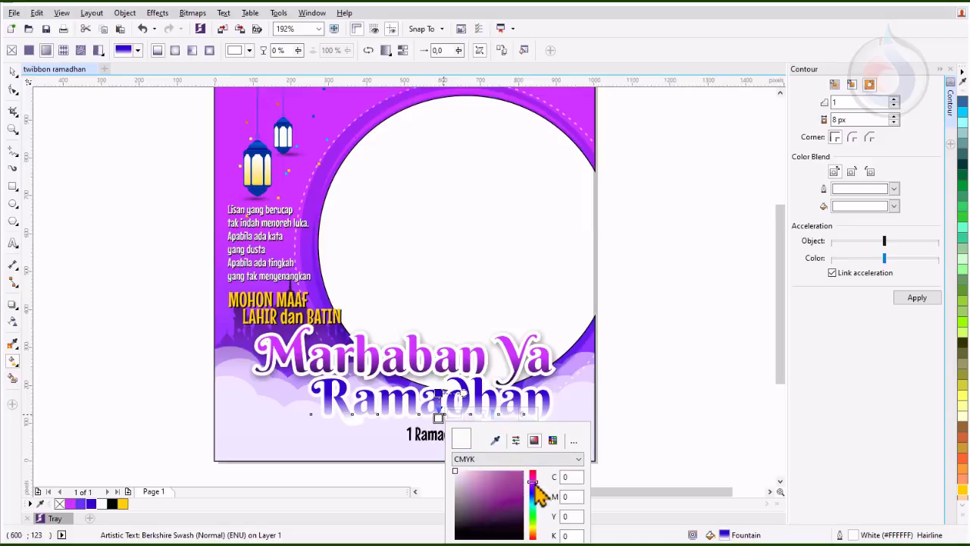
pyautogui.click(520, 486)
pyautogui.click(520, 495)
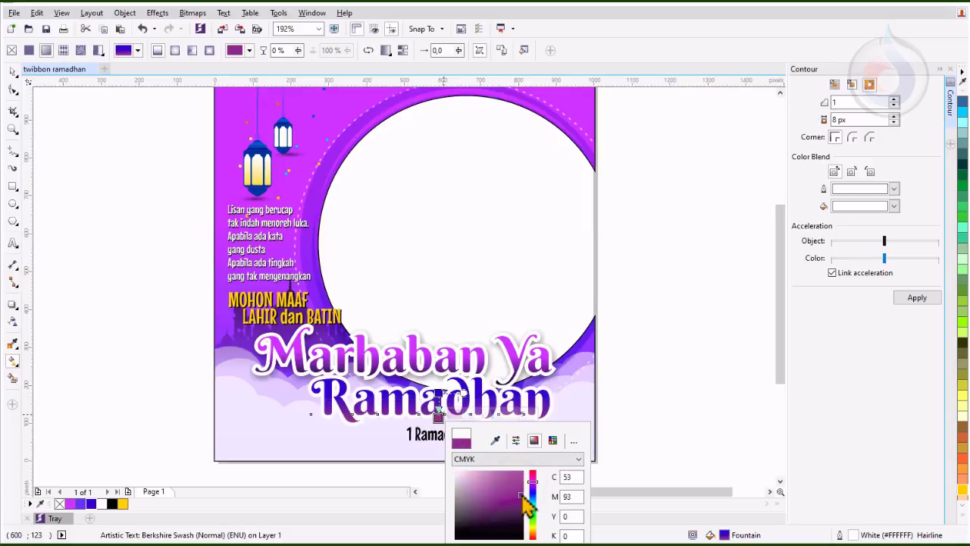
pyautogui.moveTo(521, 497)
pyautogui.mouseDown()
pyautogui.moveTo(535, 485)
pyautogui.moveTo(519, 493)
pyautogui.mouseUp()
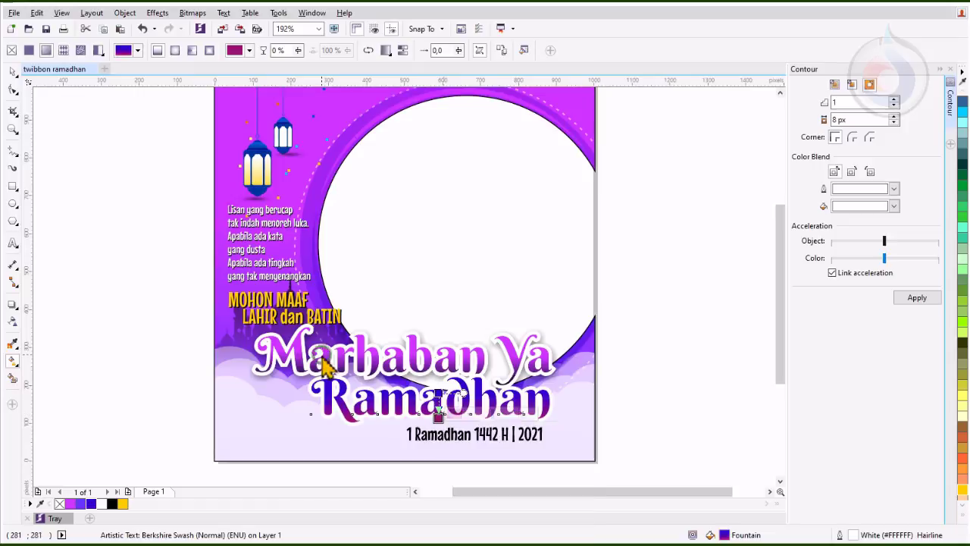
pyautogui.click(12, 73)
pyautogui.click(116, 243)
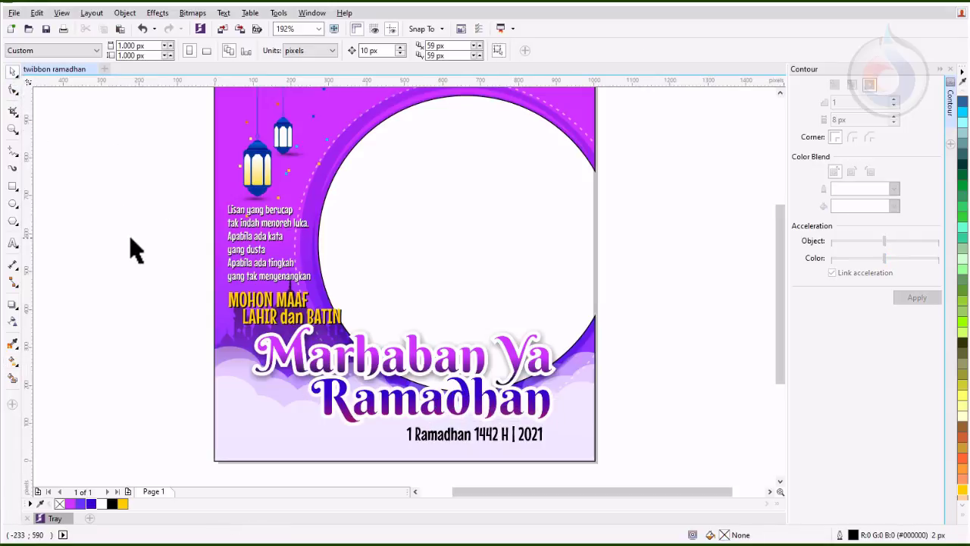
# Close the Contour settings and bring the whole twibbon page into view with empty space around it.
pyautogui.scroll(2, 136, 252)
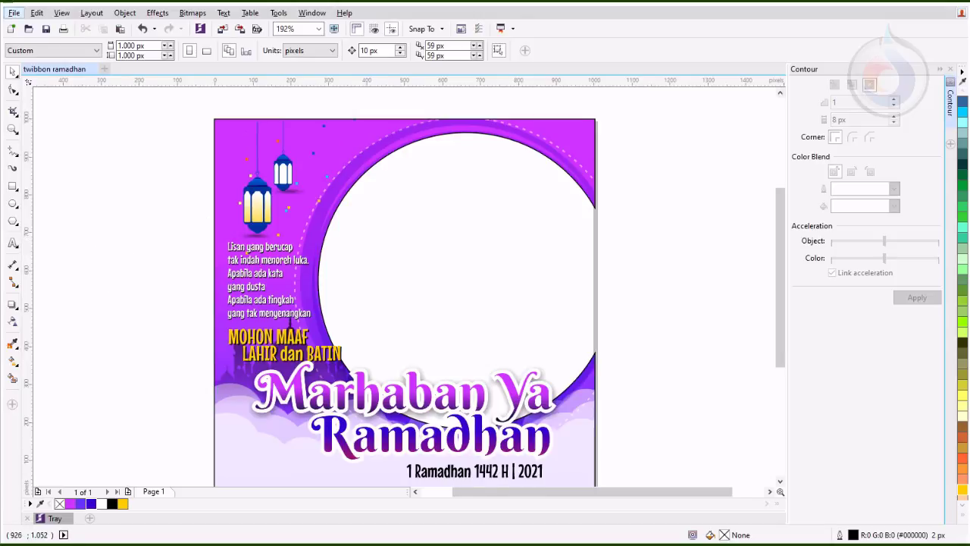
pyautogui.scroll(1, 519, 121)
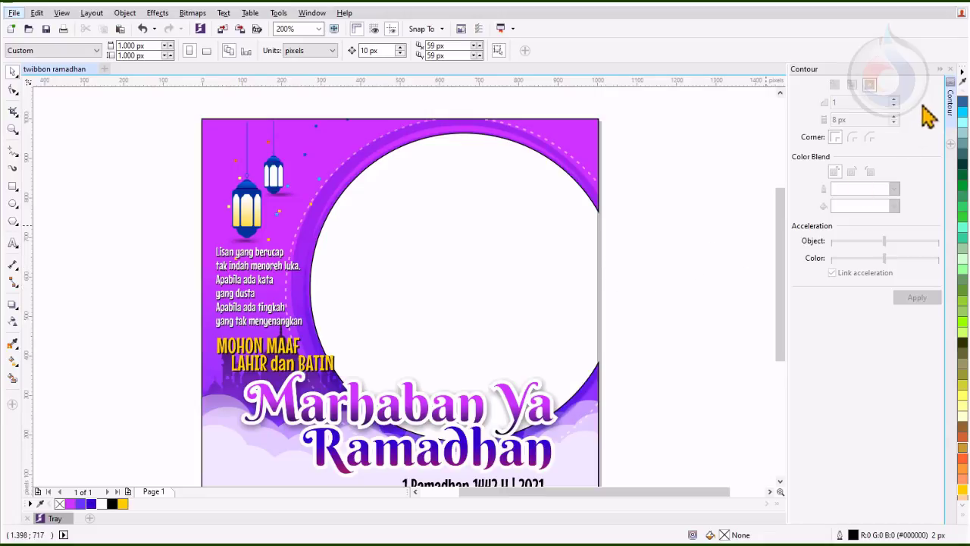
pyautogui.click(949, 70)
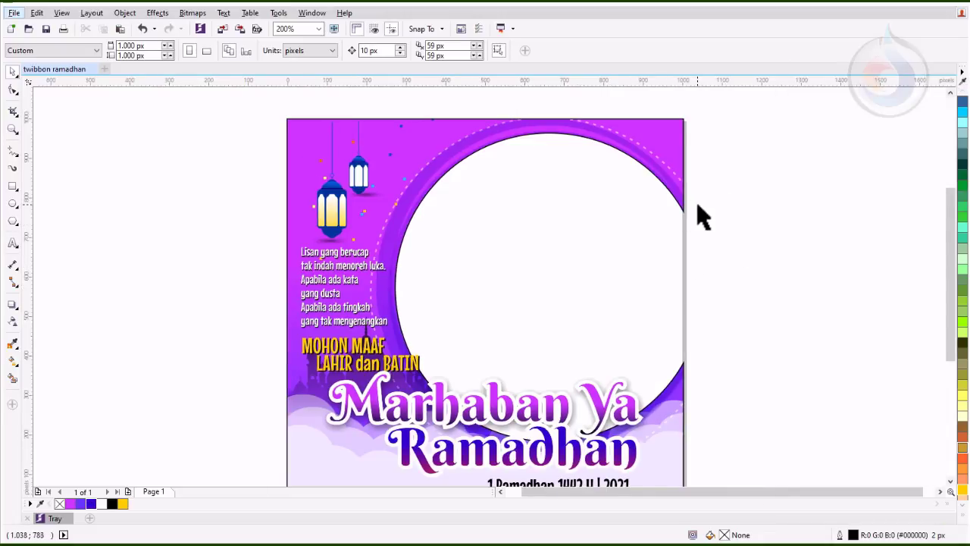
pyautogui.scroll(-2, 700, 214)
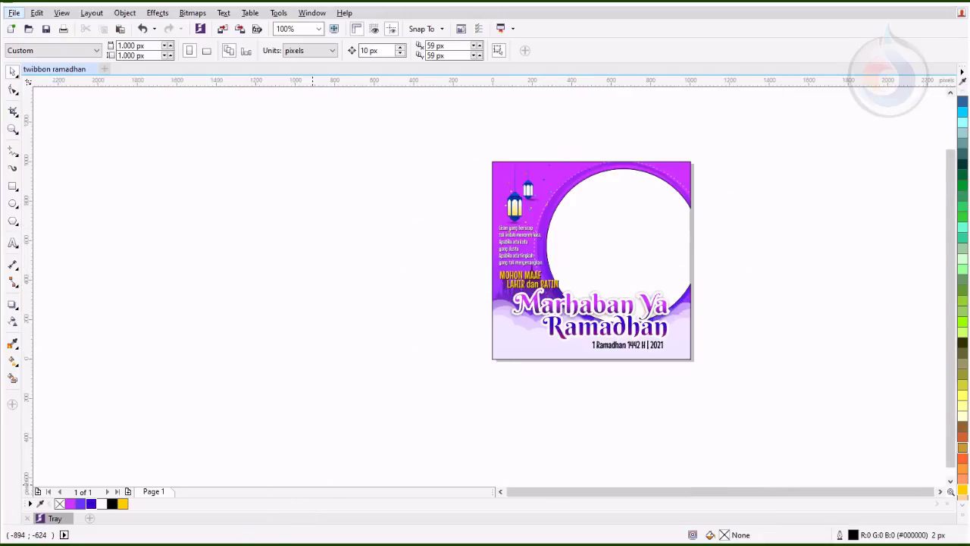
# Switch to the "twibbon" folder in File Explorer and bring the 131649562 photo of two women beside the twibbon page, then minimise the folder.
pyautogui.hotkey('alt', 'Tab')
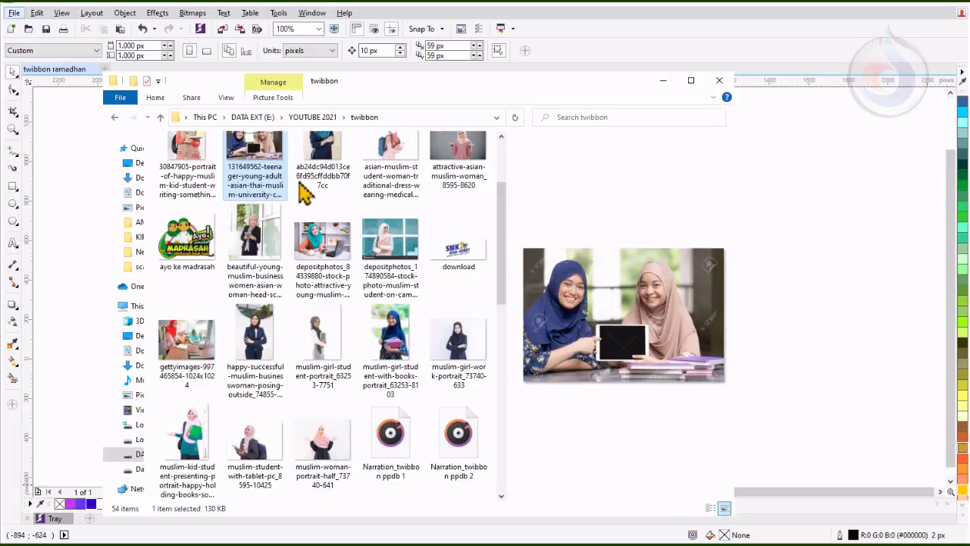
pyautogui.scroll(2, 304, 193)
pyautogui.click(267, 279)
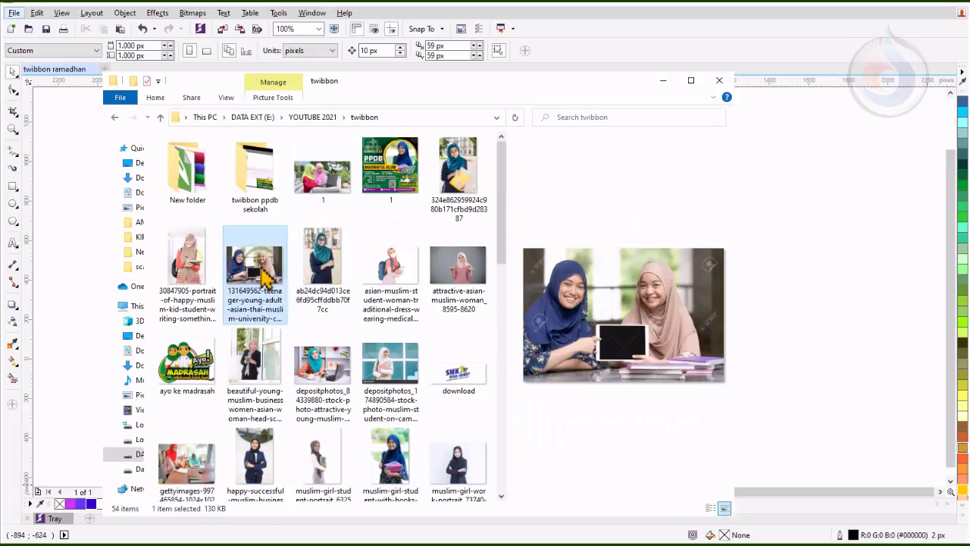
pyautogui.moveTo(257, 284); pyautogui.dragTo(841, 219)
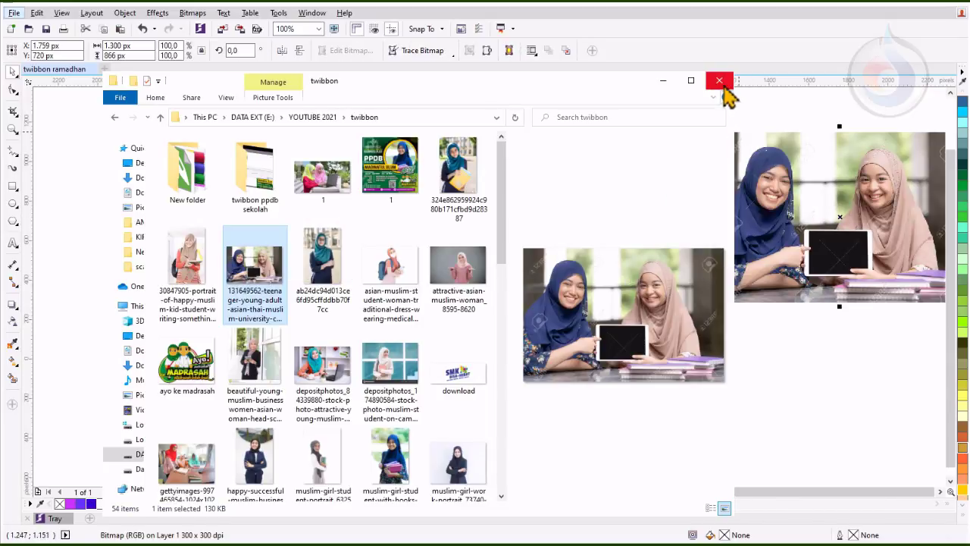
pyautogui.click(664, 82)
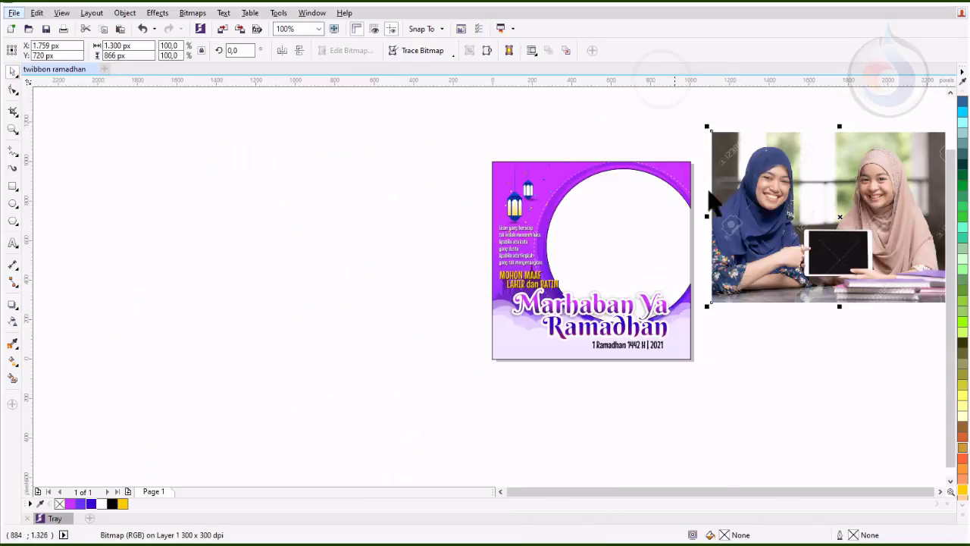
# Place the photo behind the twibbon frame, enlarged to about 108%, with the woman in the pink headscarf inside the round opening.
pyautogui.click(795, 274)
pyautogui.moveTo(817, 224); pyautogui.dragTo(582, 260)
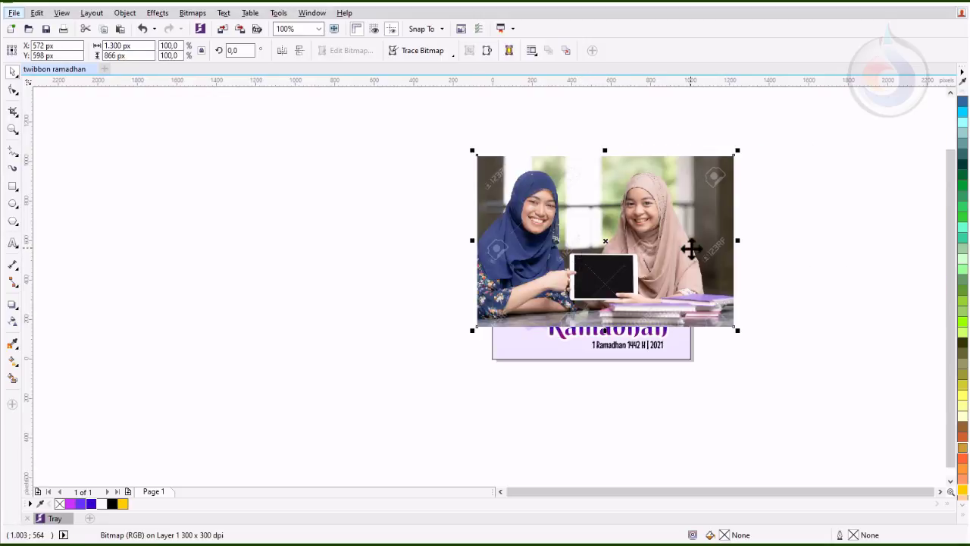
pyautogui.hotkey('ctrl', 'pagedown')
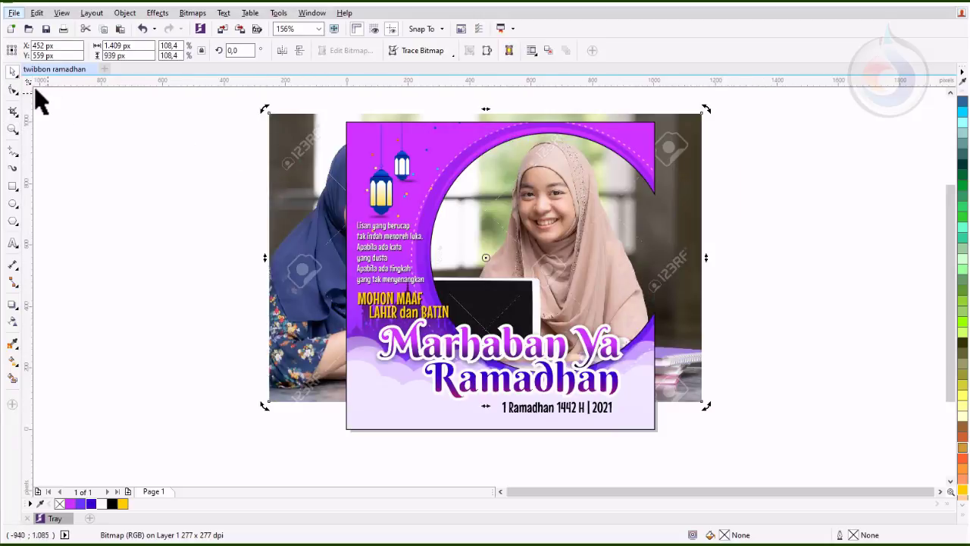
# Crop the photo's sides and upper edge to the twibbon page borders by moving its corner nodes with the Shape tool.
pyautogui.click(13, 89)
pyautogui.moveTo(260, 195); pyautogui.dragTo(326, 417)
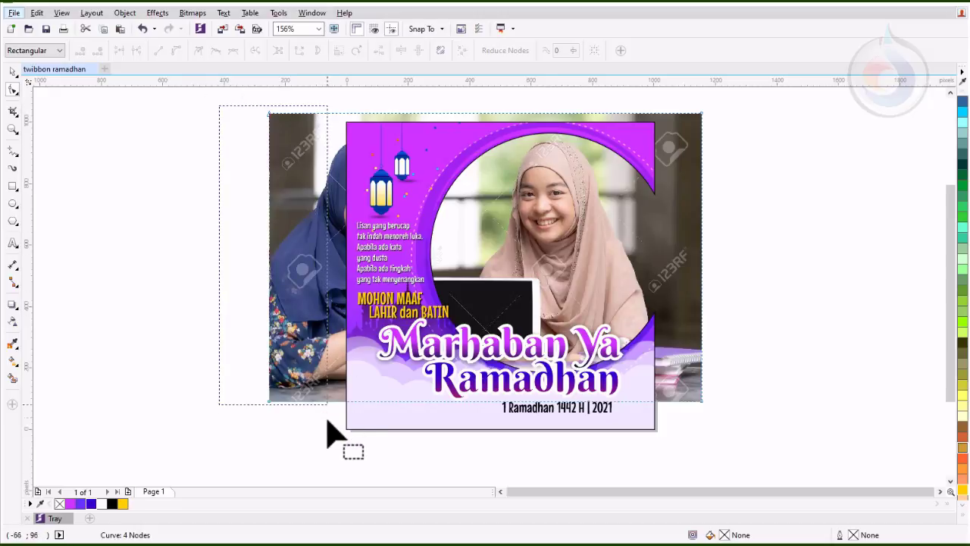
pyautogui.moveTo(271, 400); pyautogui.dragTo(355, 399)
pyautogui.moveTo(702, 400); pyautogui.dragTo(655, 400)
pyautogui.moveTo(338, 99); pyautogui.dragTo(656, 122)
pyautogui.click(11, 71)
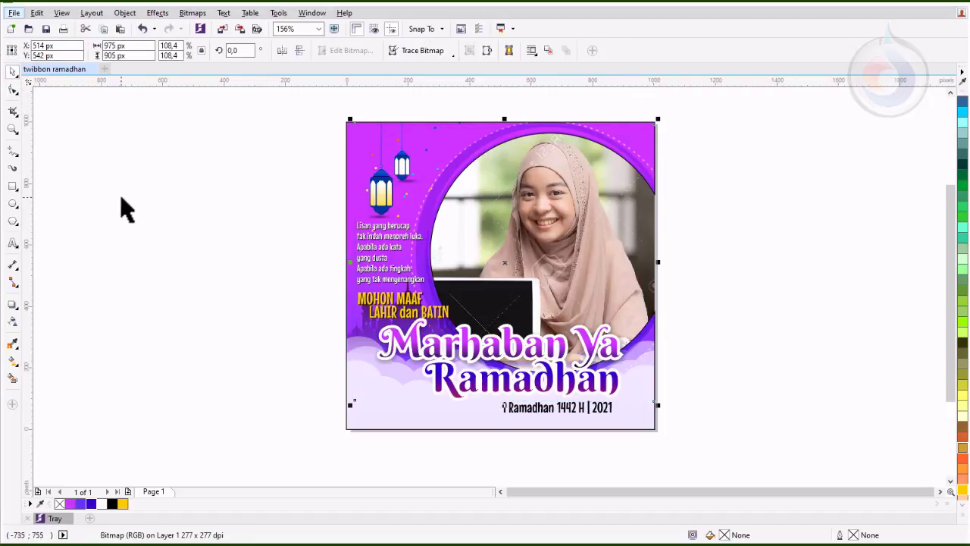
pyautogui.click(150, 193)
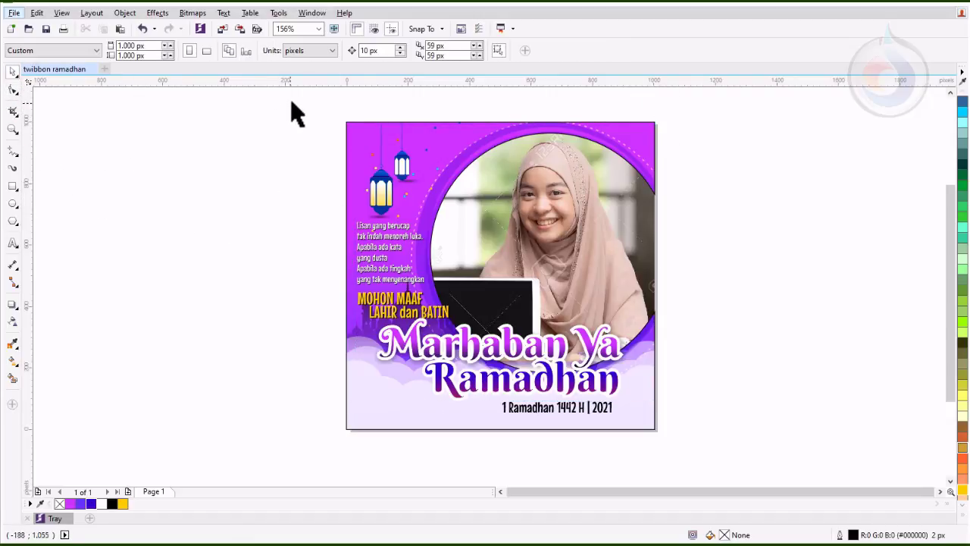
# Set the twibbon frame's width to 1000 px independently of its height.
pyautogui.moveTo(291, 101); pyautogui.dragTo(705, 455)
pyautogui.click(720, 217)
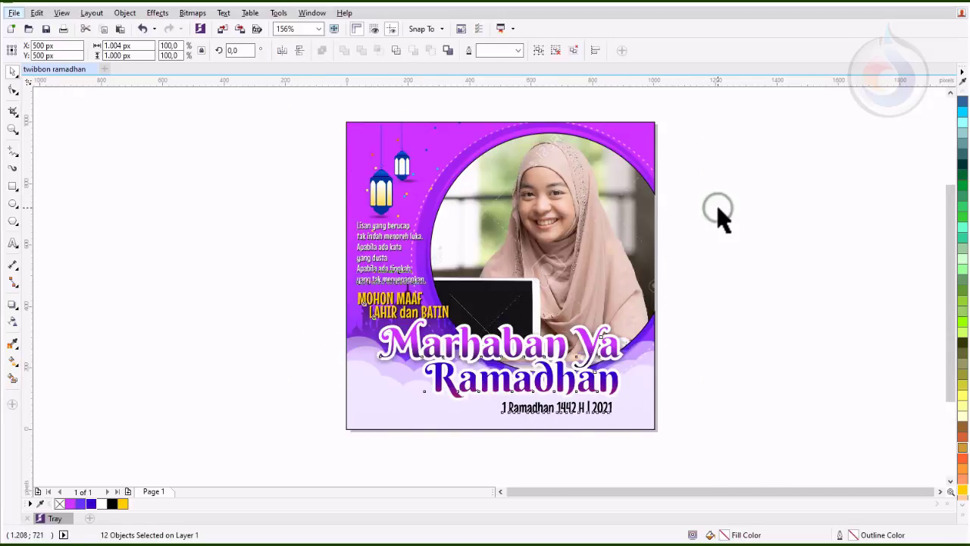
pyautogui.click(650, 234)
pyautogui.click(196, 57)
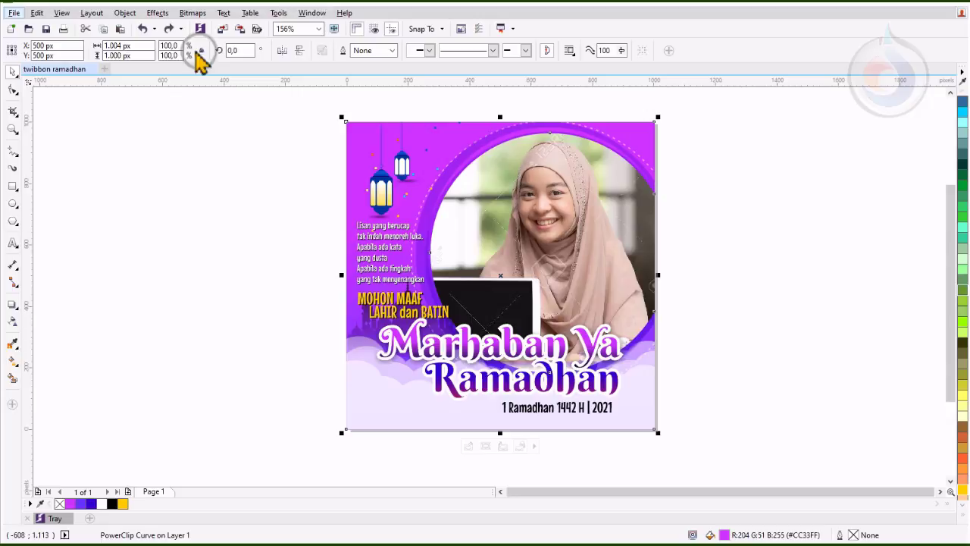
pyautogui.doubleClick(145, 45)
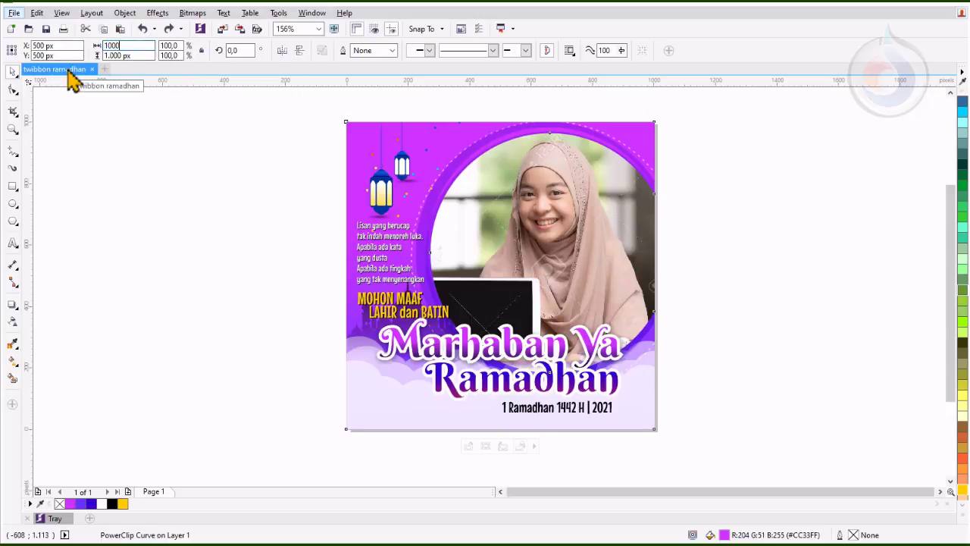
pyautogui.write('1000')
pyautogui.press('Return')
pyautogui.click(277, 152)
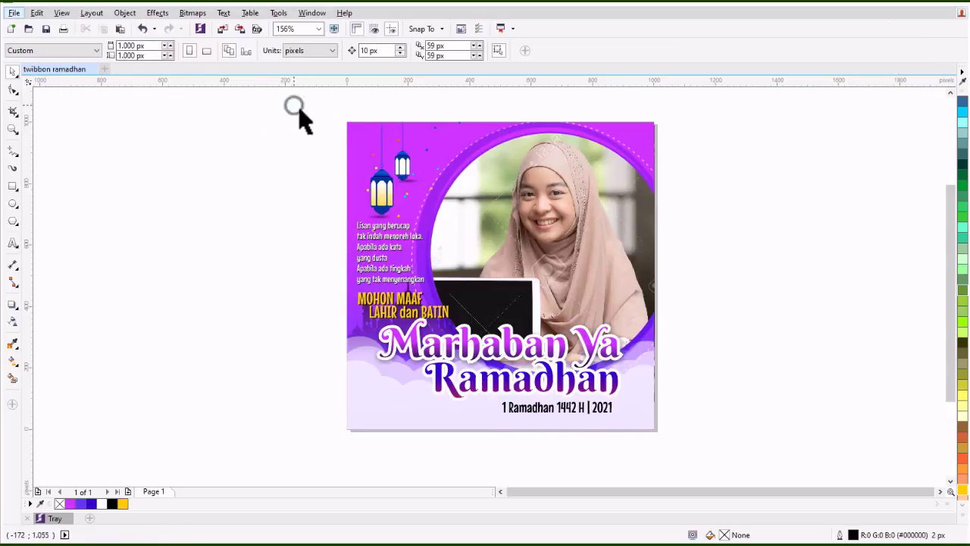
# Select the whole twibbon with its photo and start exporting only the selection as a PNG named "twibbon ramadhan".
pyautogui.moveTo(300, 110)
pyautogui.mouseDown()
pyautogui.moveTo(554, 375)
pyautogui.moveTo(674, 472)
pyautogui.mouseUp()
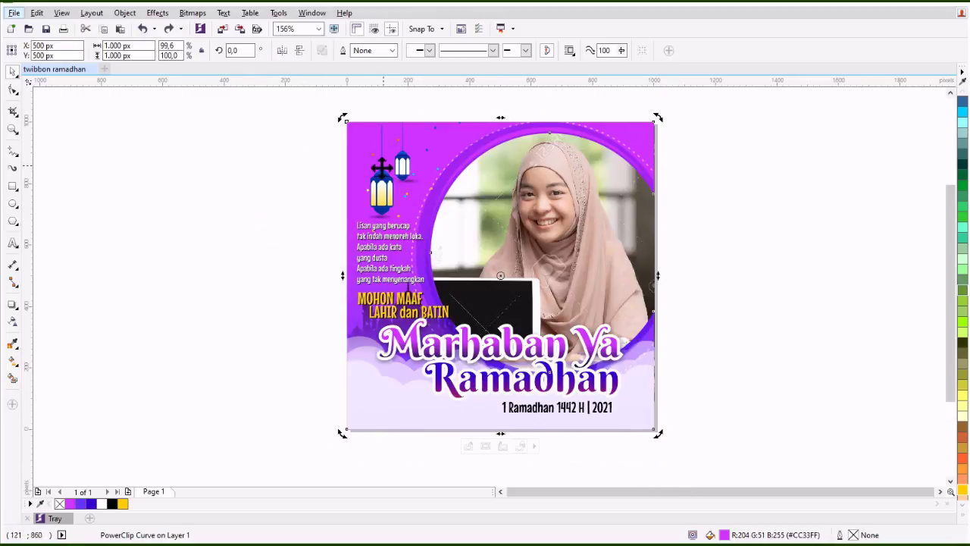
pyautogui.moveTo(307, 104); pyautogui.dragTo(712, 472)
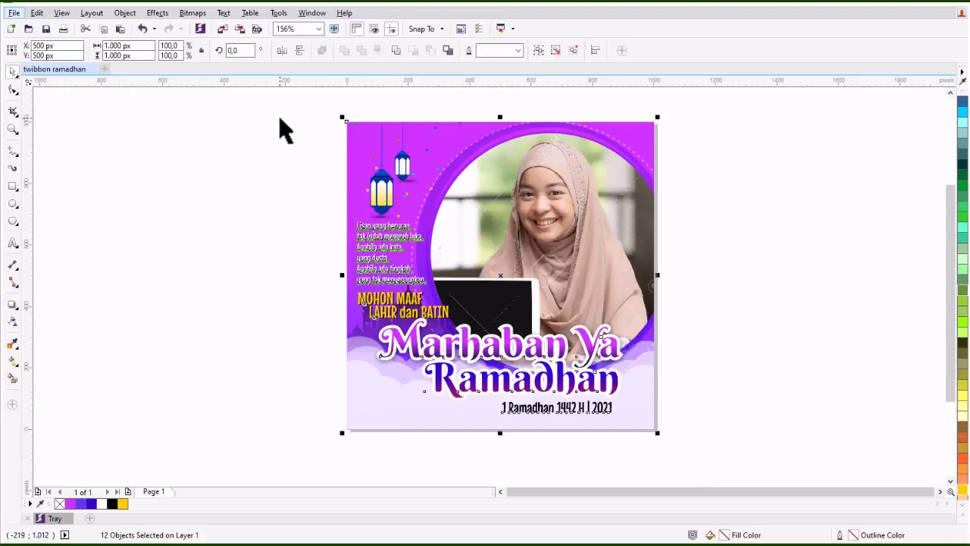
pyautogui.click(14, 12)
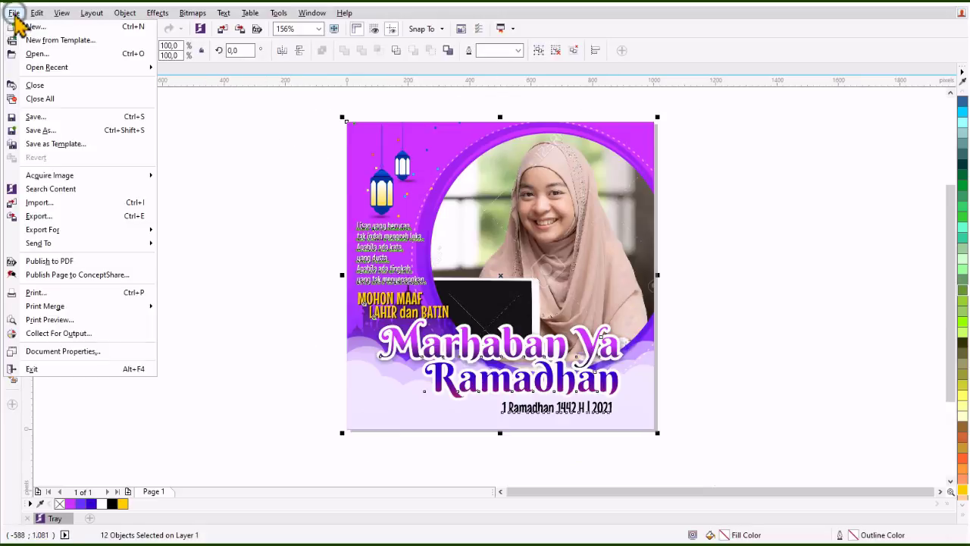
pyautogui.click(52, 217)
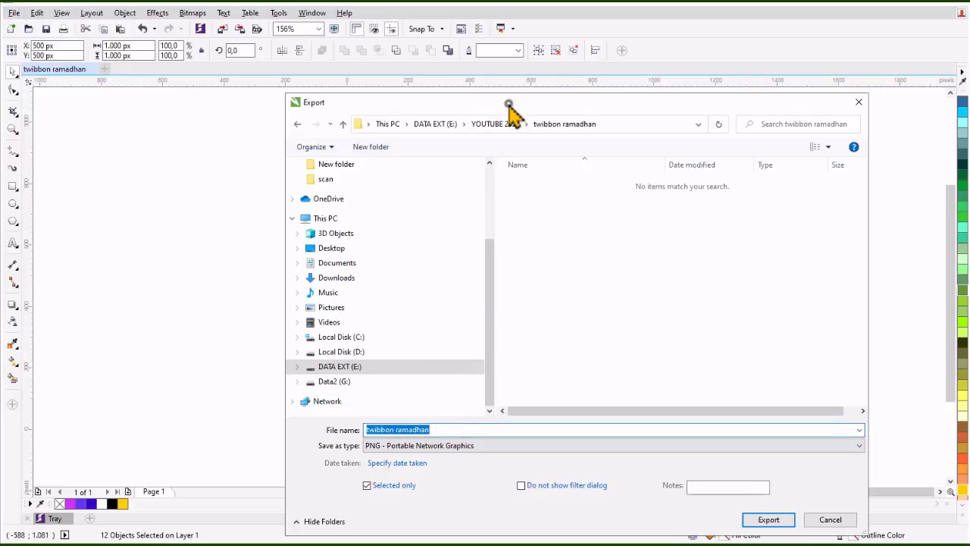
pyautogui.moveTo(509, 103); pyautogui.dragTo(466, 54)
pyautogui.click(402, 381)
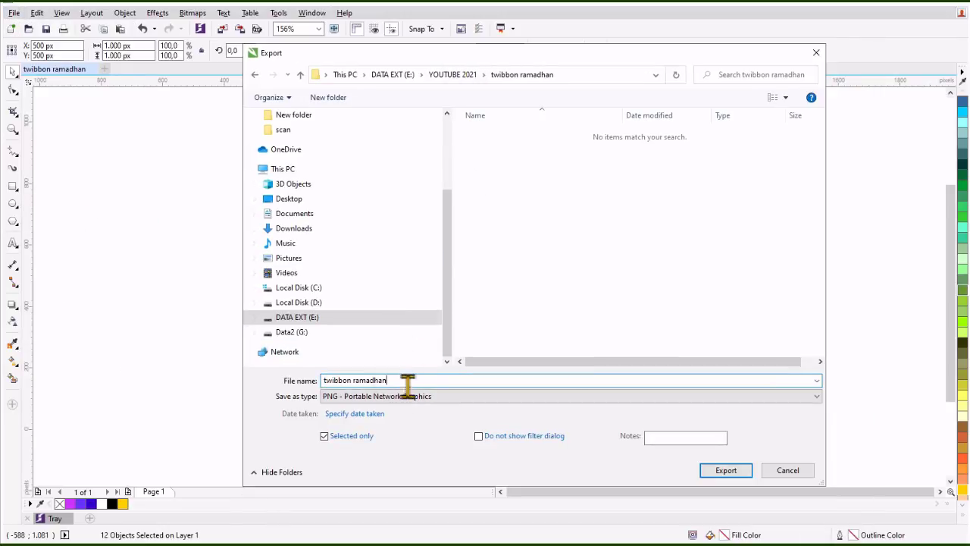
pyautogui.click(388, 396)
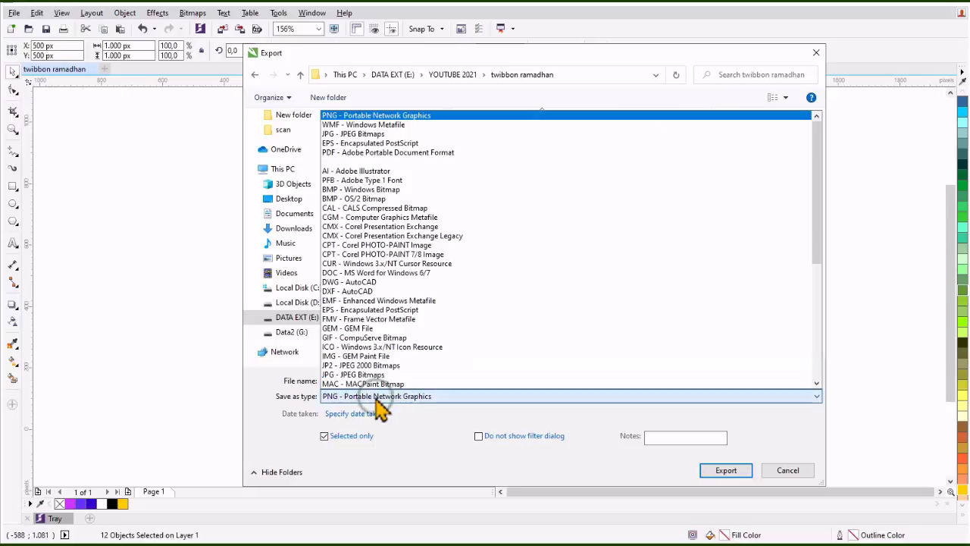
pyautogui.click(393, 117)
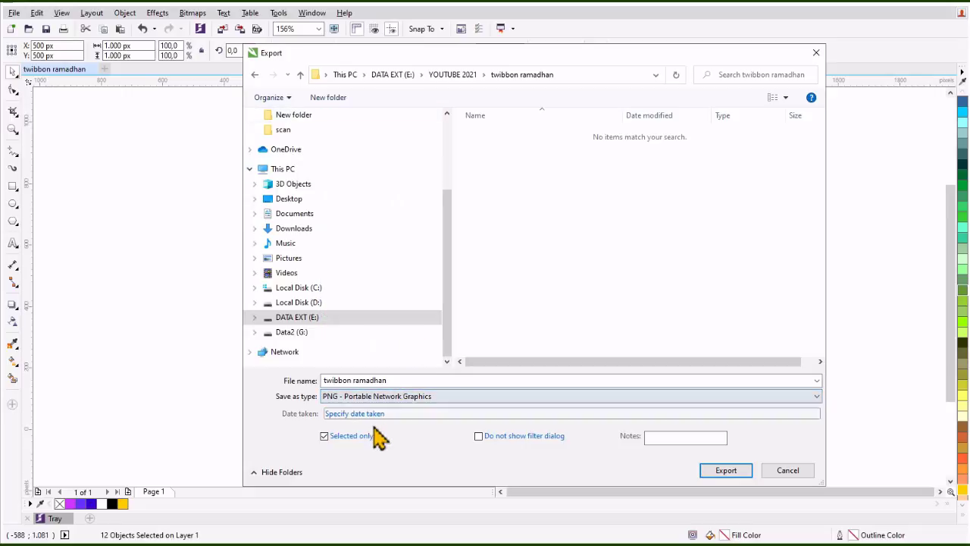
pyautogui.click(726, 470)
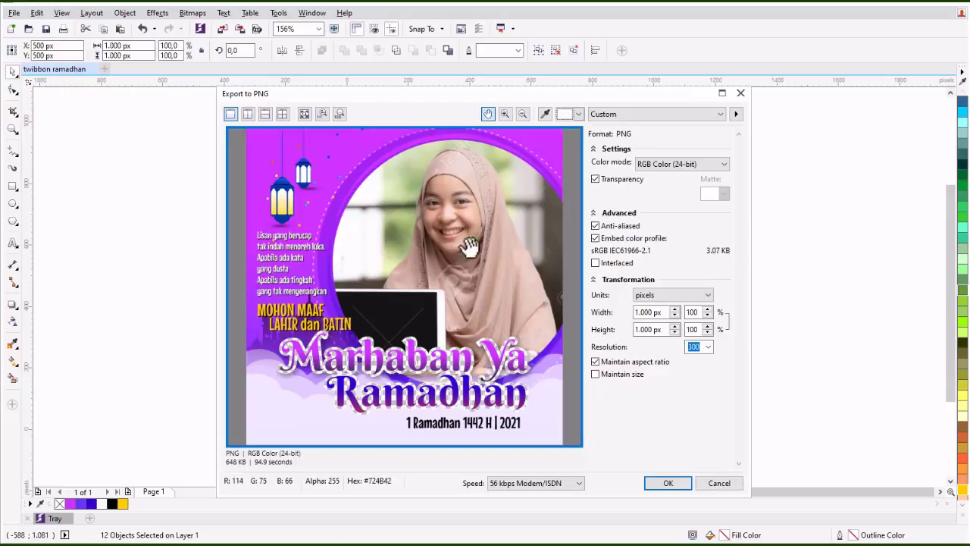
# Turn off Transparency in the PNG settings, complete the 1000 × 1000 px export and deselect the artwork.
pyautogui.click(595, 180)
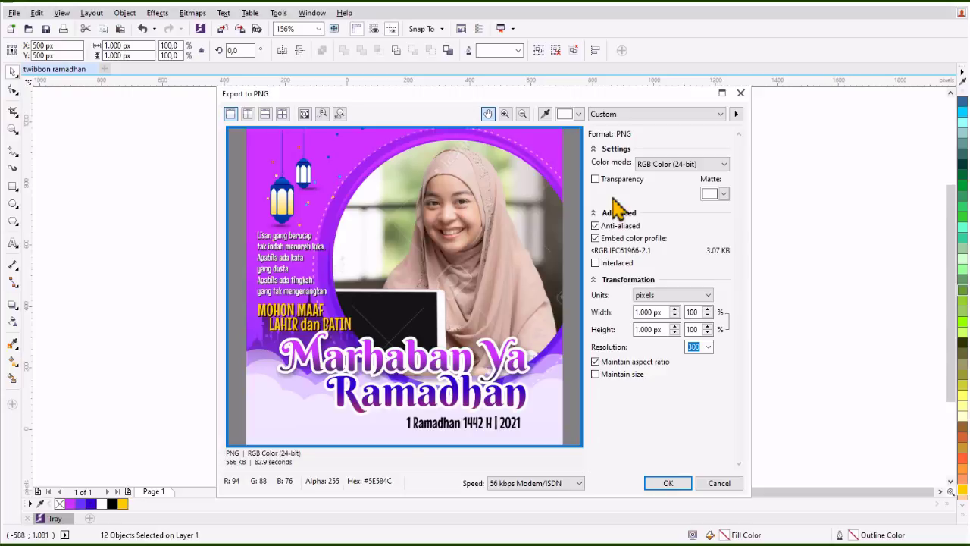
pyautogui.click(658, 485)
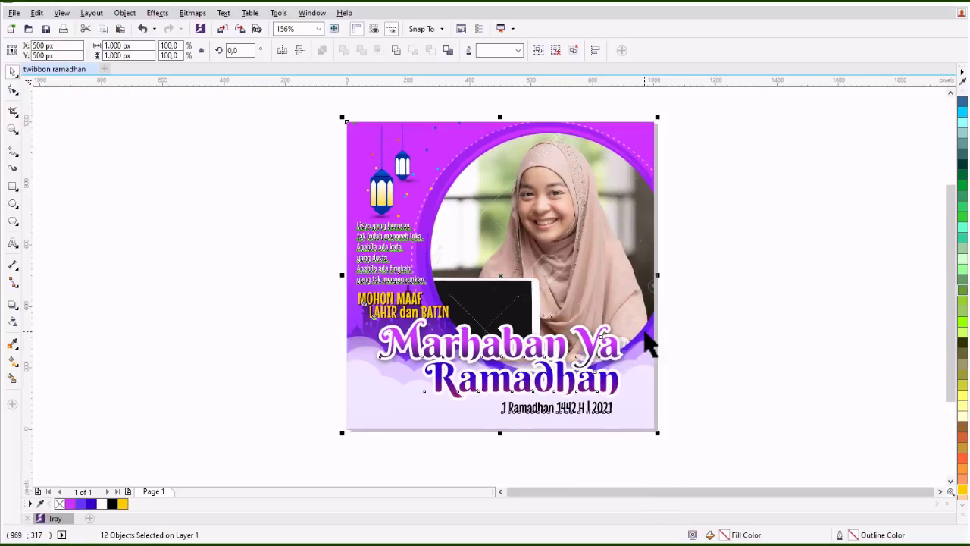
pyautogui.click(693, 253)
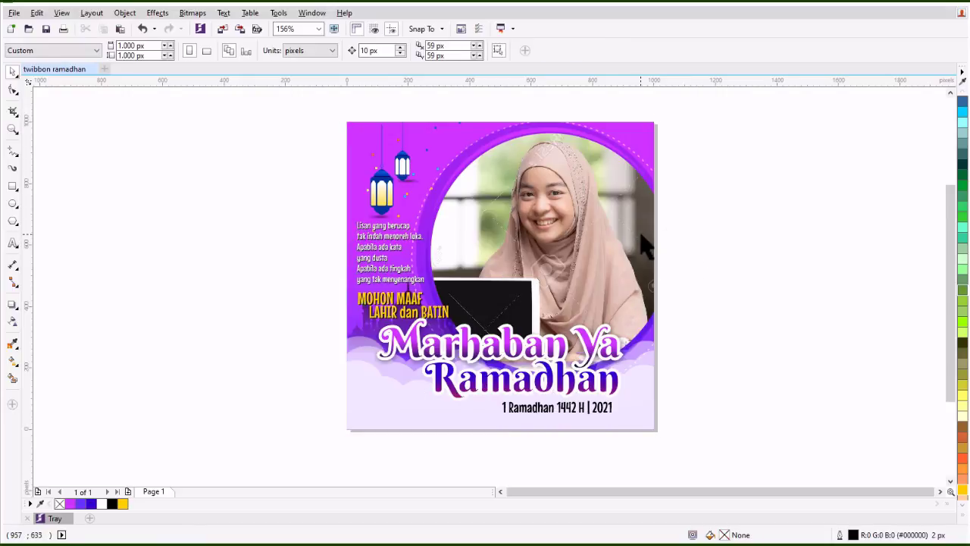
# Move the photo off the page beside the twibbon and select all the remaining frame objects.
pyautogui.click(641, 203)
pyautogui.moveTo(640, 204); pyautogui.dragTo(280, 200)
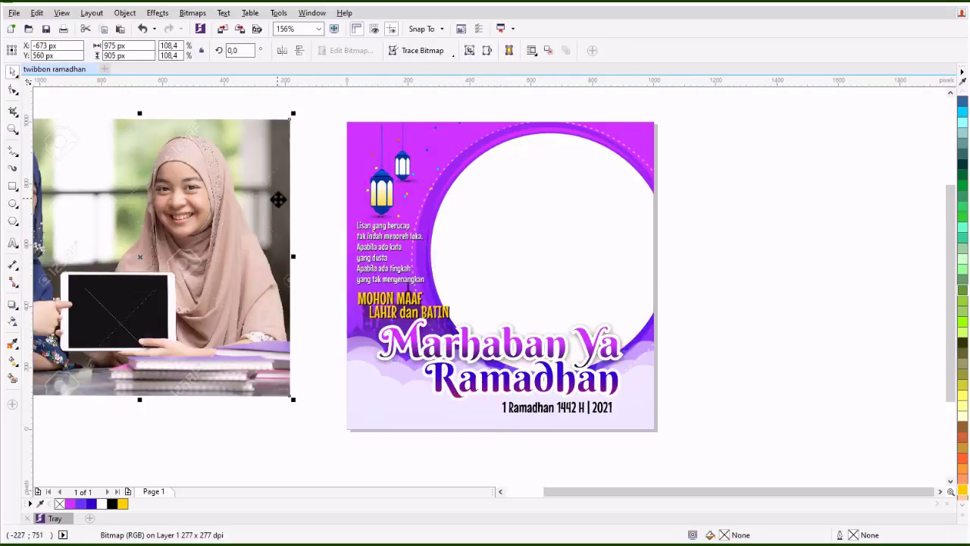
pyautogui.moveTo(321, 104); pyautogui.dragTo(694, 452)
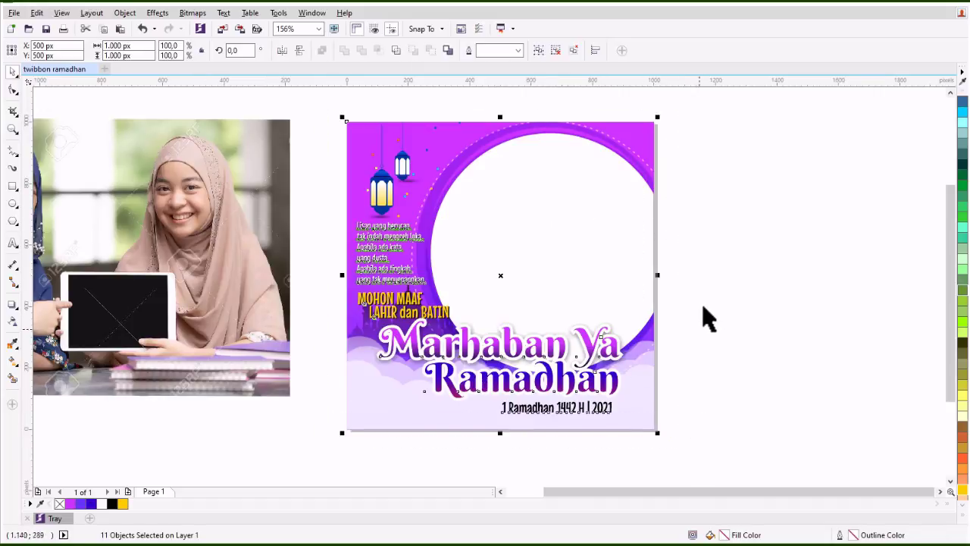
# Export the selected frame as a PNG named "twibbon ramadhan tanpa foto" with Transparency turned on.
pyautogui.click(14, 13)
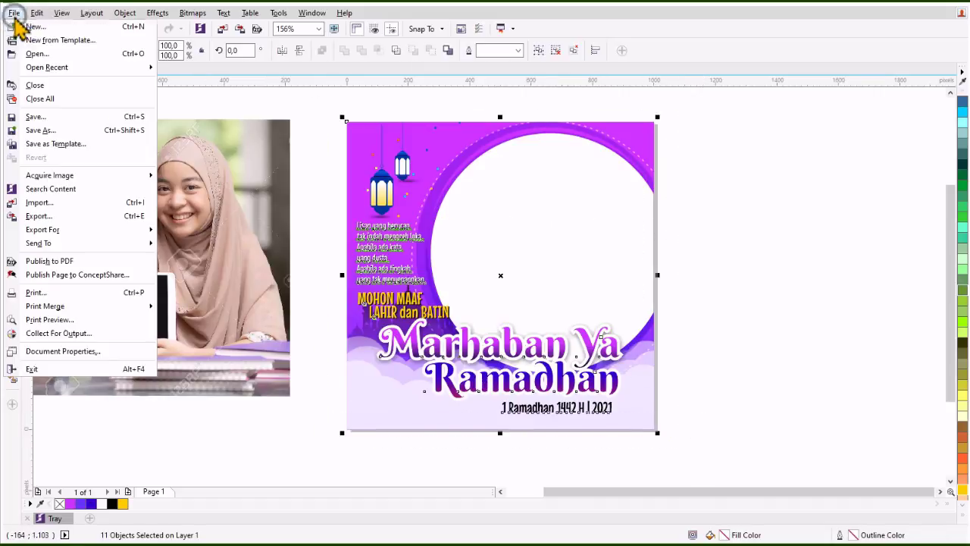
pyautogui.click(69, 217)
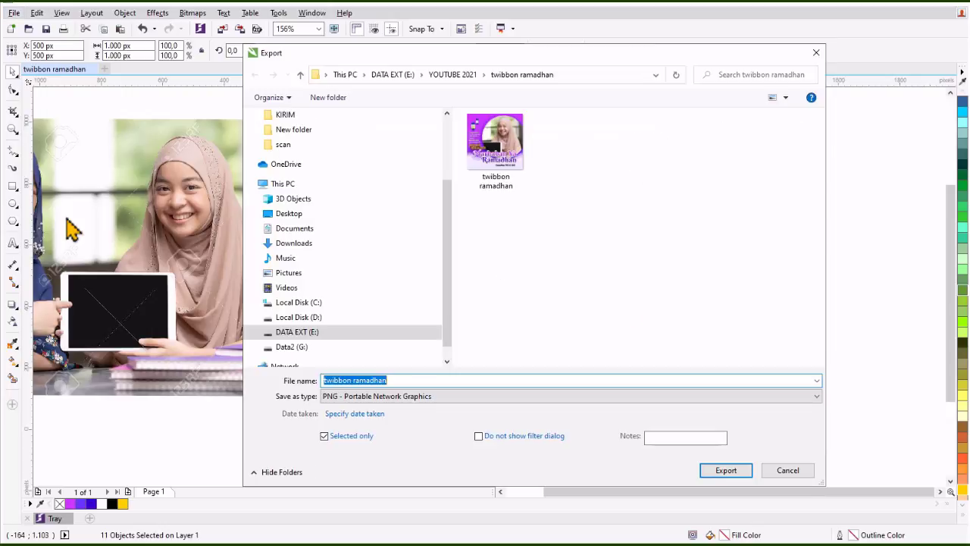
pyautogui.click(401, 381)
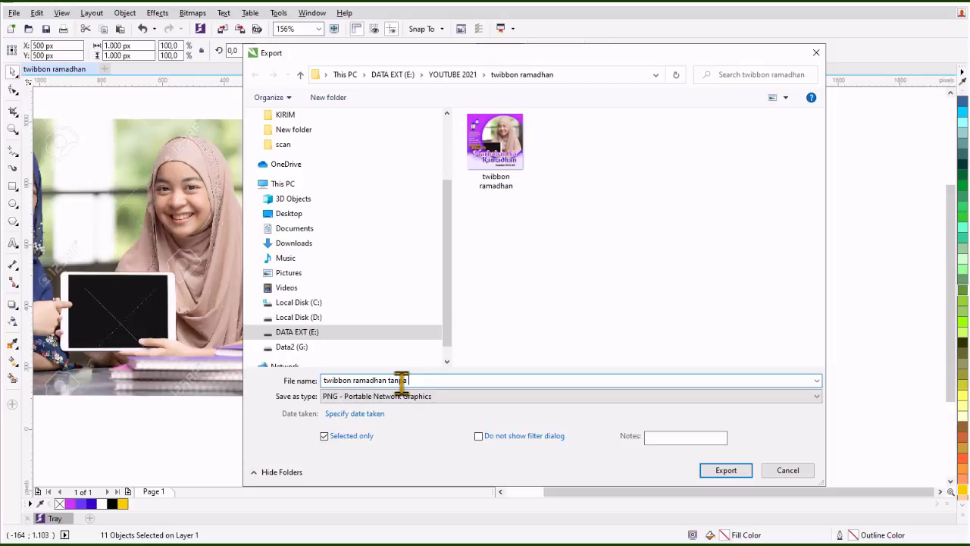
pyautogui.write('tanpa foto')
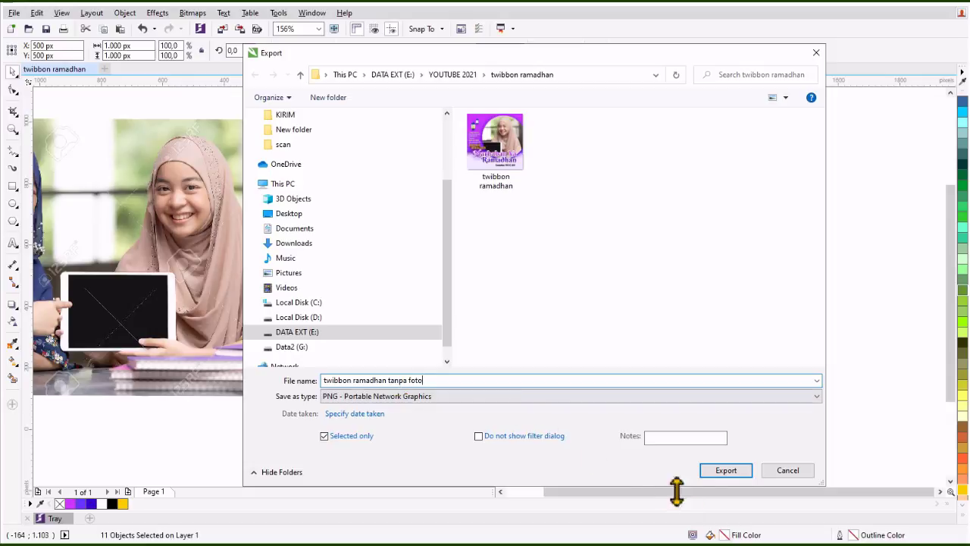
pyautogui.click(728, 474)
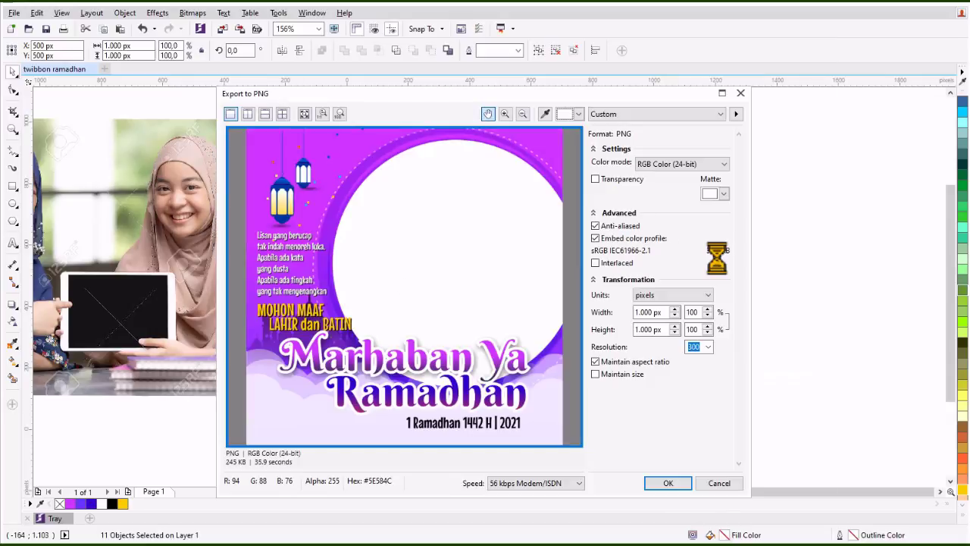
pyautogui.click(596, 179)
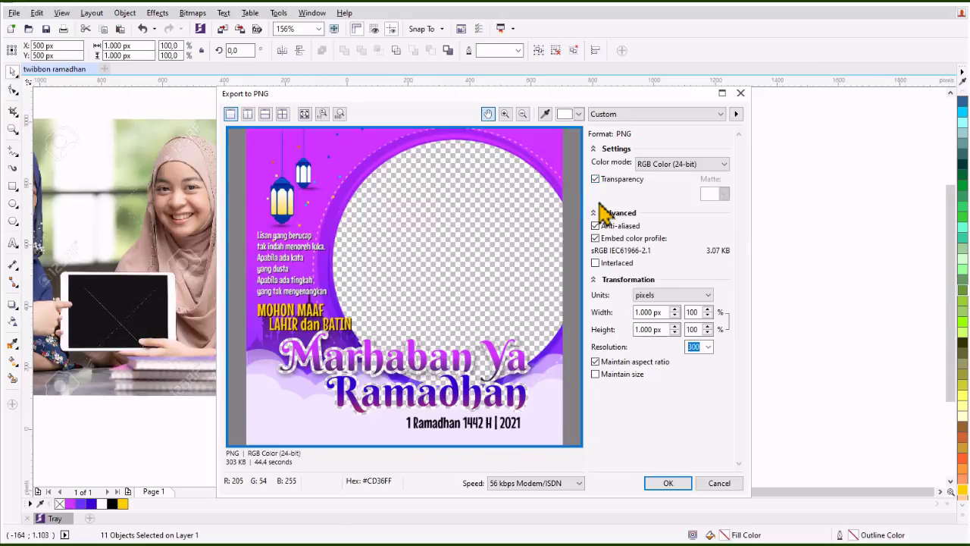
pyautogui.click(670, 486)
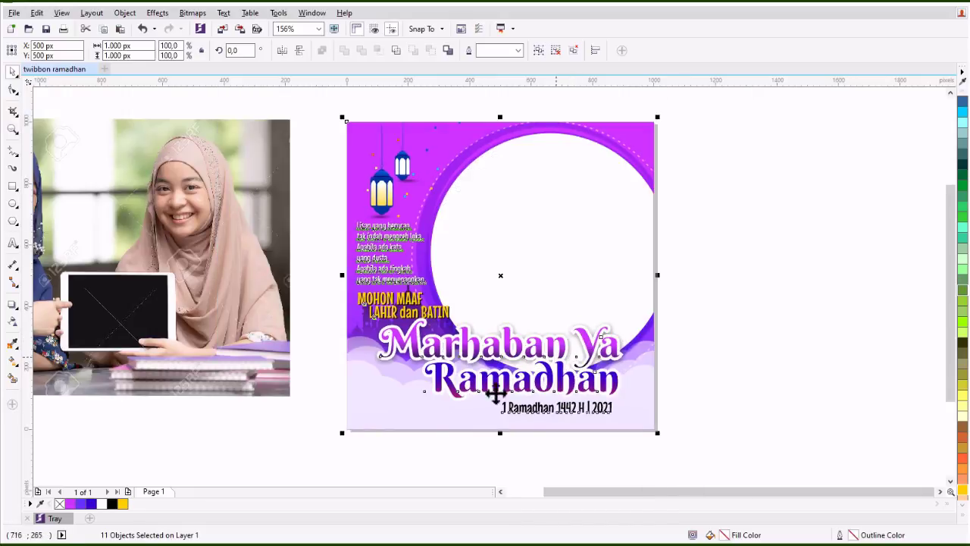
# Switch to the "twibbon ramadhan" folder in File Explorer and preview both exported PNG files.
pyautogui.hotkey('alt', 'Tab')
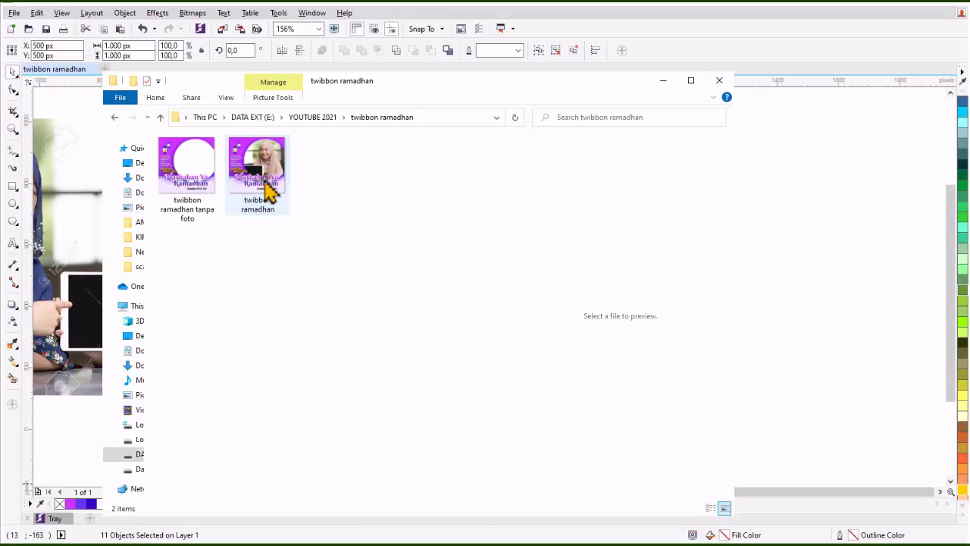
pyautogui.click(264, 178)
pyautogui.click(207, 182)
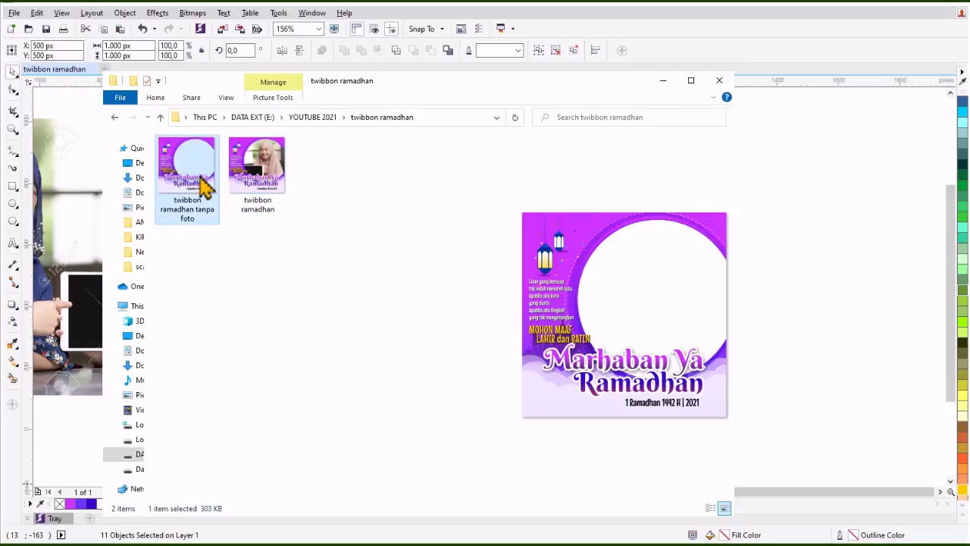
# Preview the "twibbon ramadhan" PNG, then switch back to CorelDRAW and delete the sample photo beside the twibbon.
pyautogui.click(276, 182)
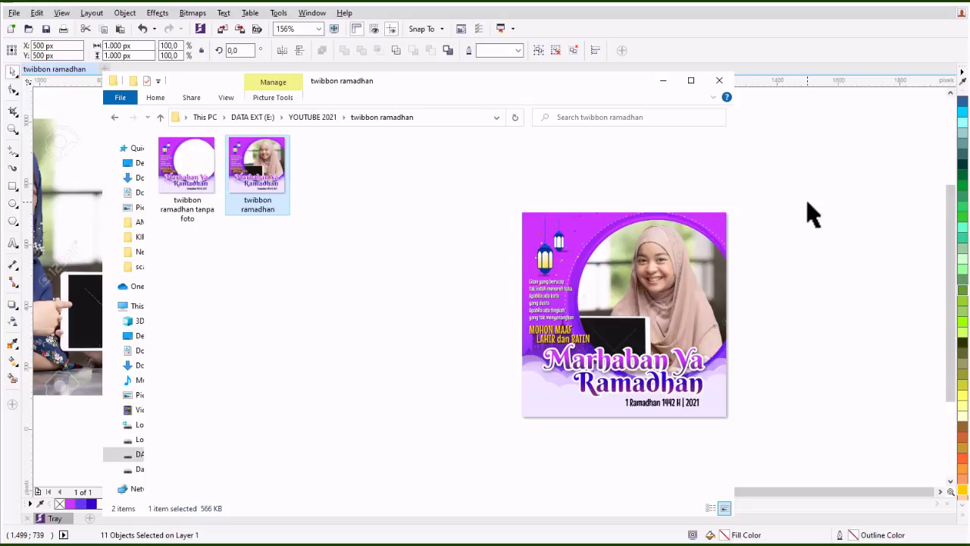
pyautogui.hotkey('alt', 'Tab')
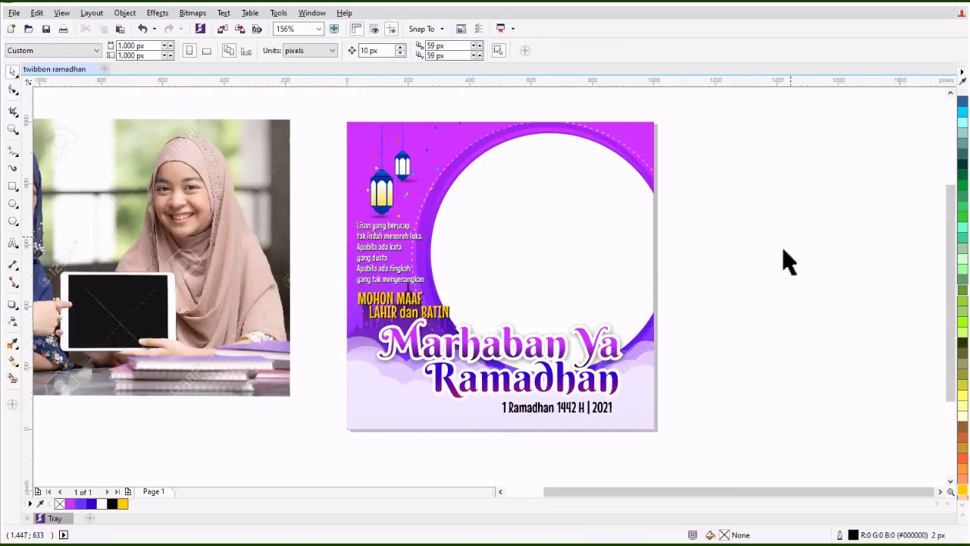
pyautogui.click(232, 256)
pyautogui.moveTo(232, 253); pyautogui.dragTo(253, 260)
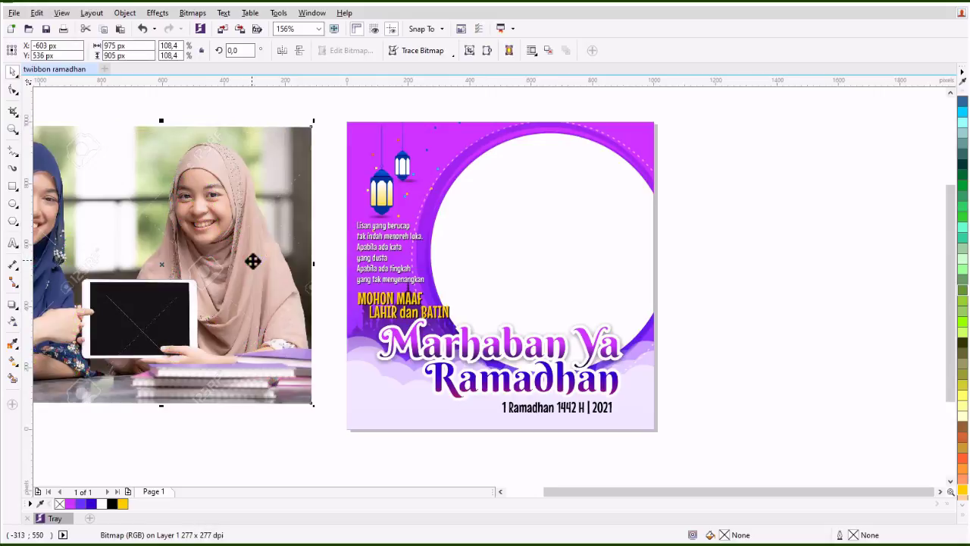
pyautogui.press('Delete')
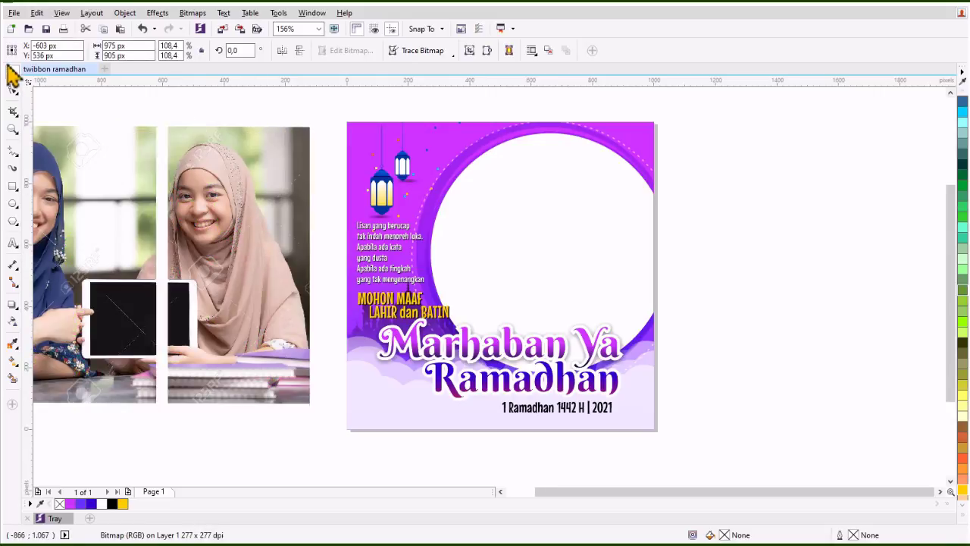
# Save the drawing as a version 17.0 CDR file named "twibbon ramadhan" in the "twibbon ramadhan" folder.
pyautogui.click(46, 30)
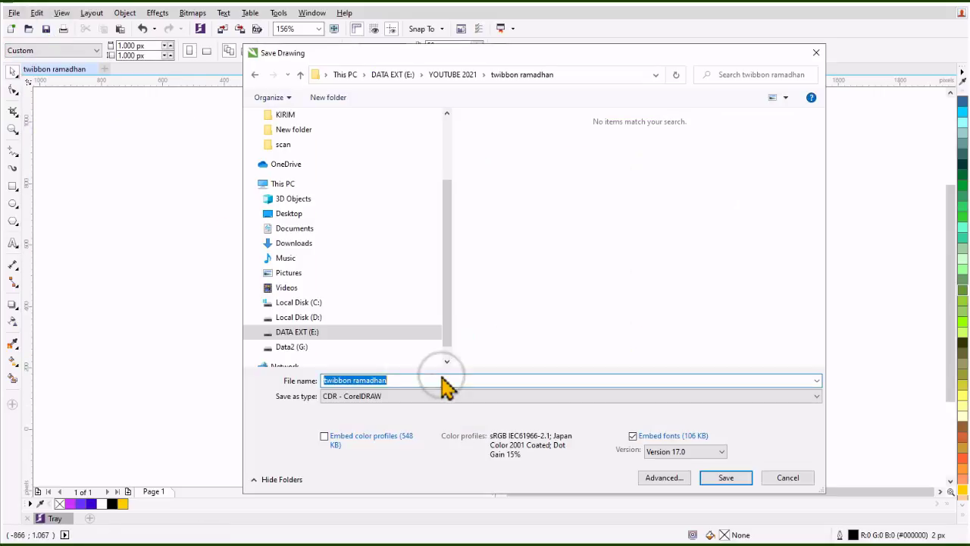
pyautogui.click(726, 480)
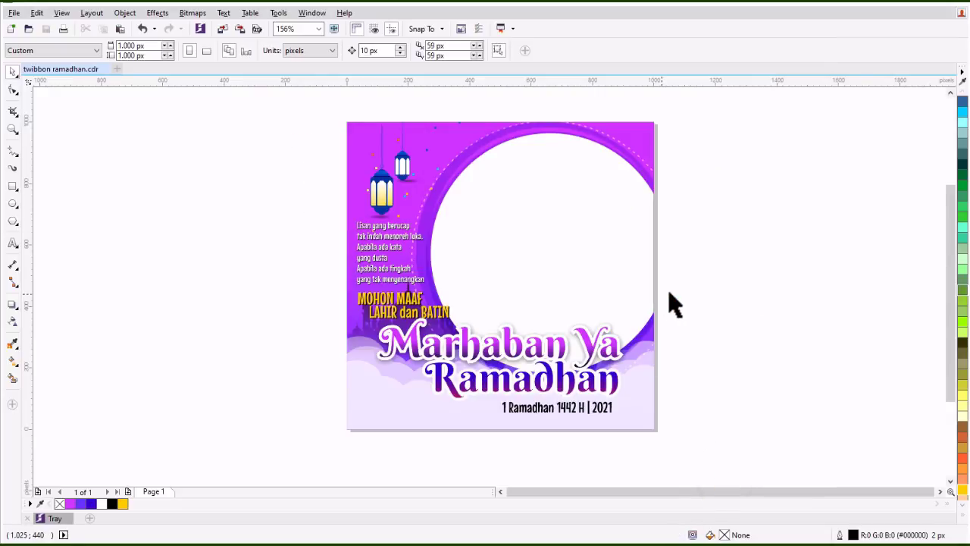